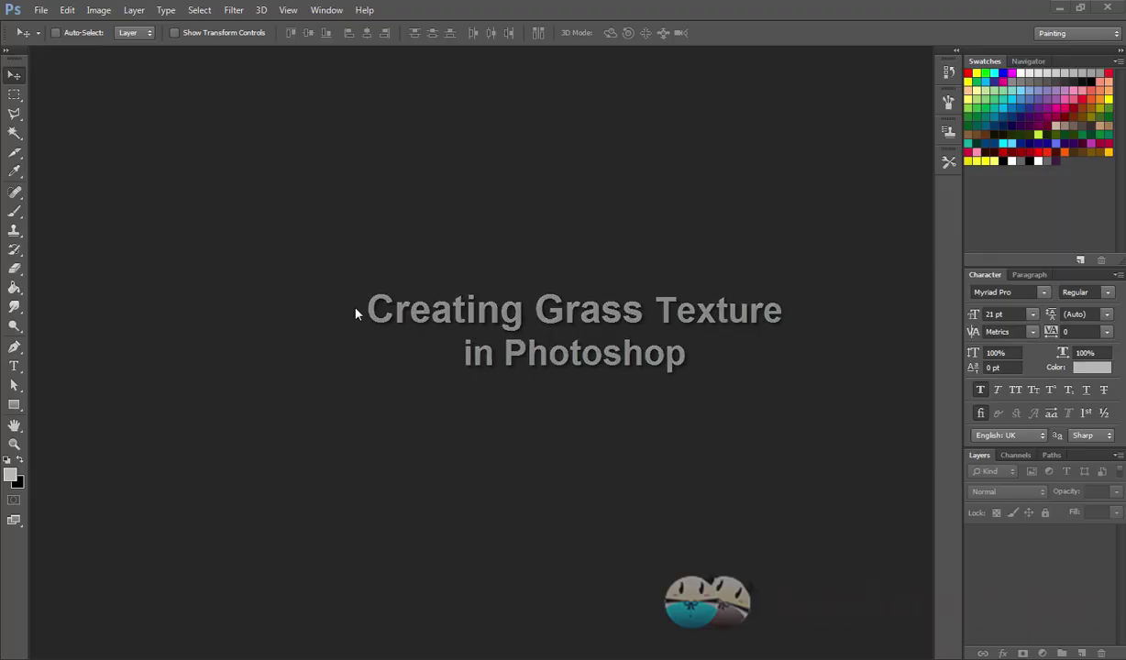
# - Create an 800 x 600 Web-preset document and convert its Background into Layer 0
pyautogui.click(41, 10)
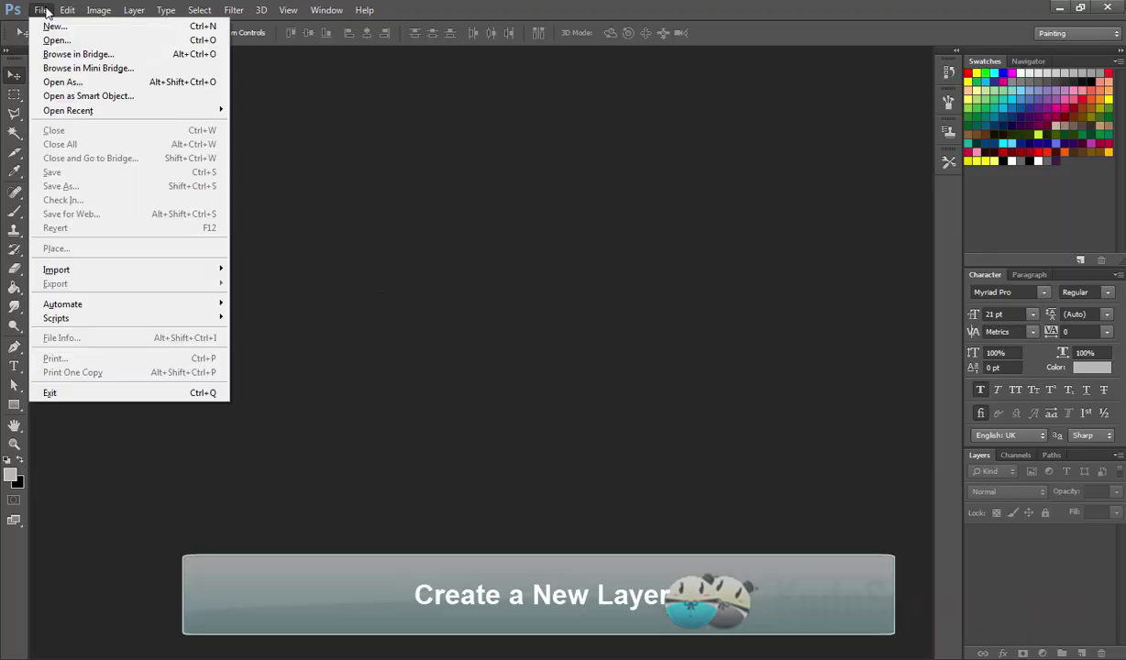
pyautogui.click(55, 26)
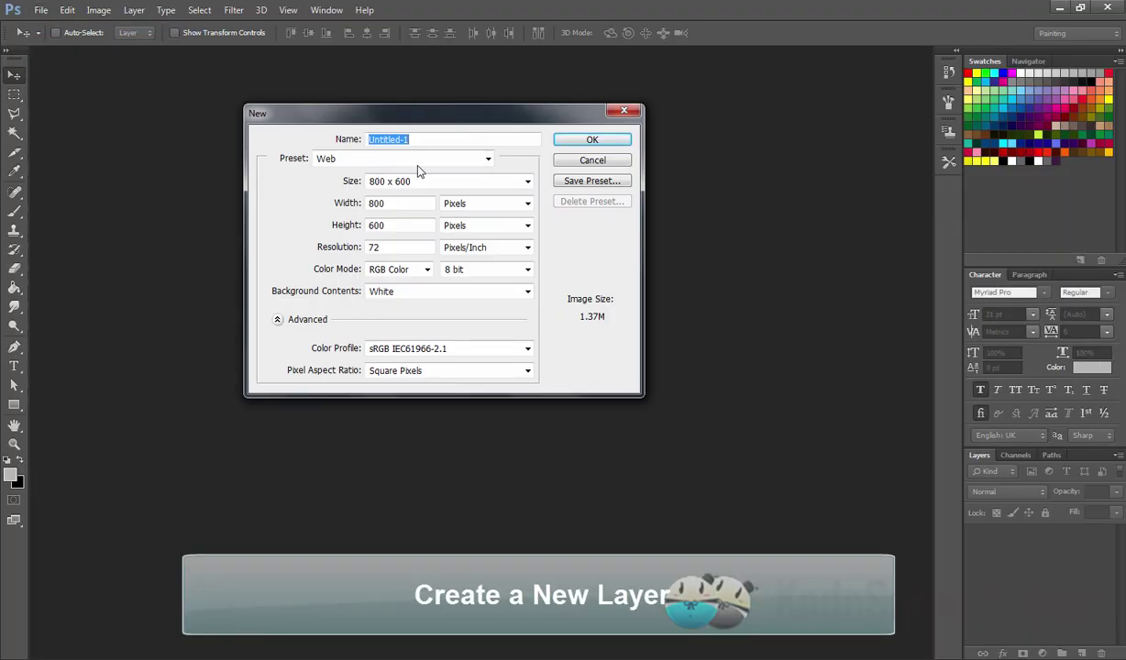
pyautogui.click(557, 139)
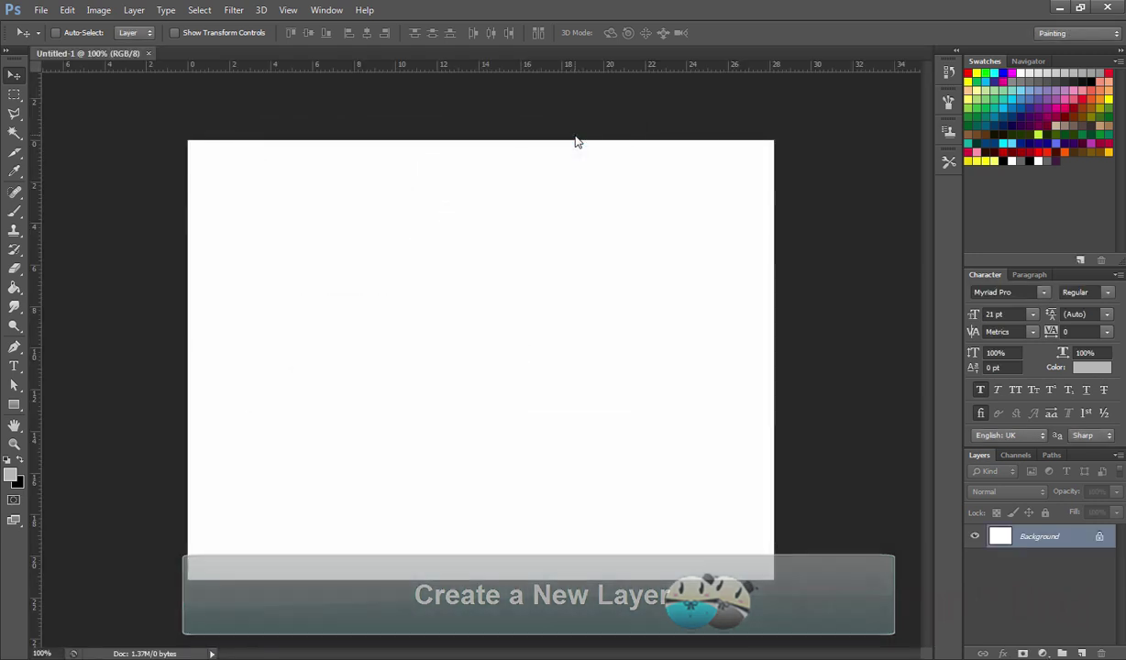
pyautogui.doubleClick(1076, 547)
pyautogui.click(659, 209)
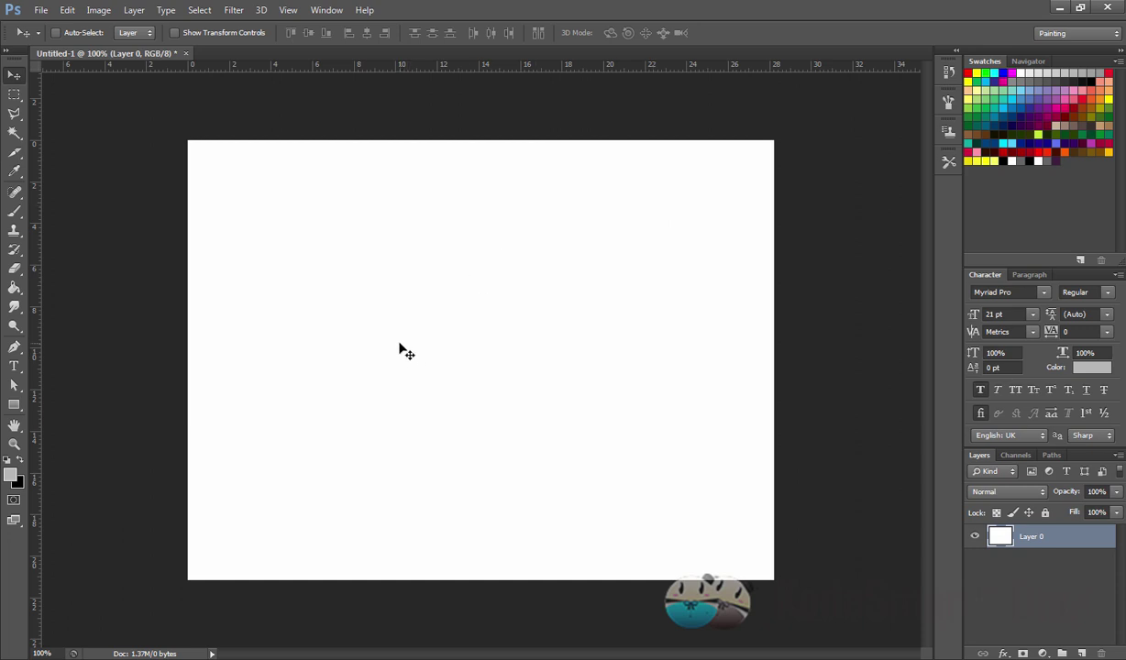
# - Reset the default colours, then pick a green foreground colour with the Brush tool
pyautogui.press('d')
pyautogui.press('x')
pyautogui.click(14, 211)
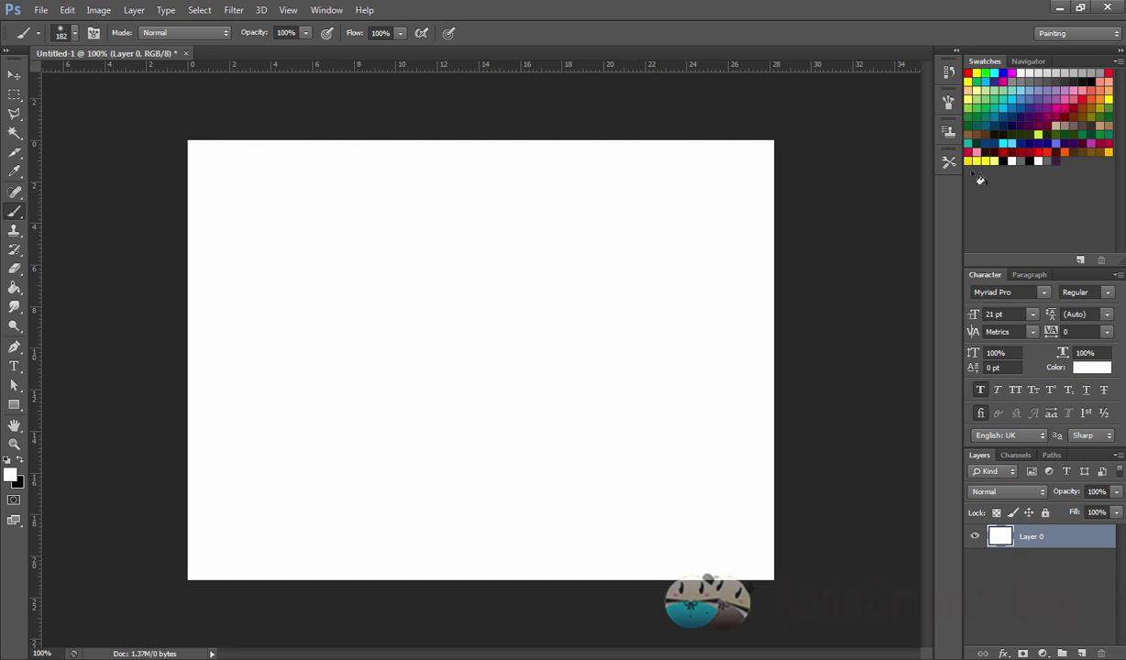
pyautogui.click(982, 103)
pyautogui.click(389, 292)
# - Paint green across the whole canvas with a hard round brush
pyautogui.rightClick(525, 346)
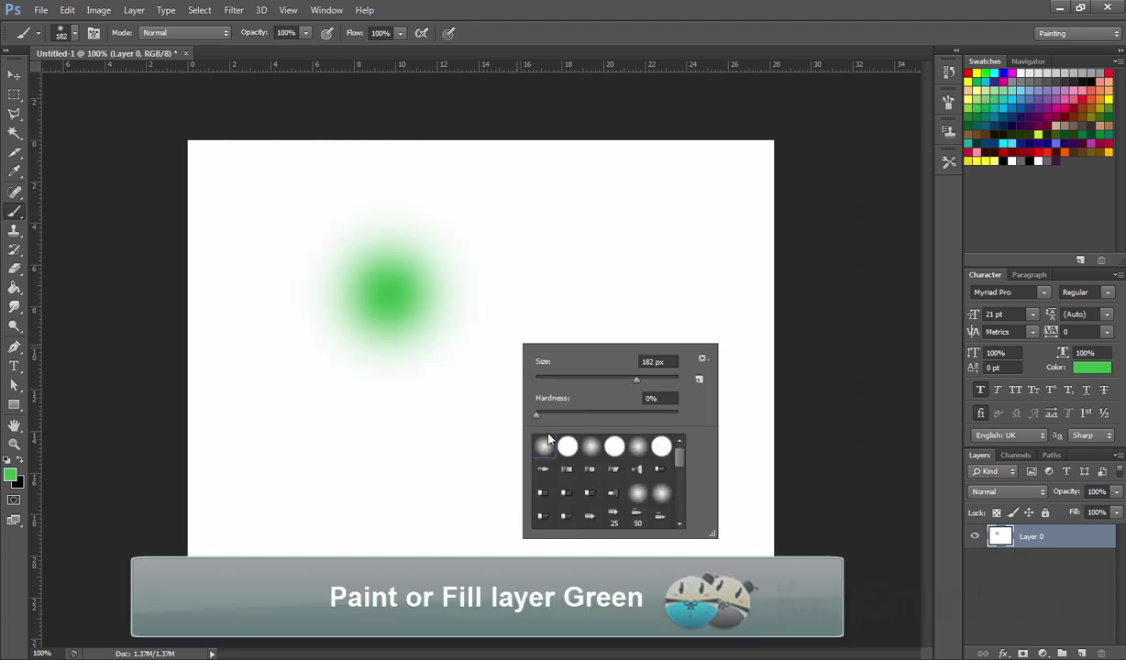
pyautogui.click(567, 446)
pyautogui.click(367, 319)
pyautogui.moveTo(412, 225); pyautogui.dragTo(720, 362)
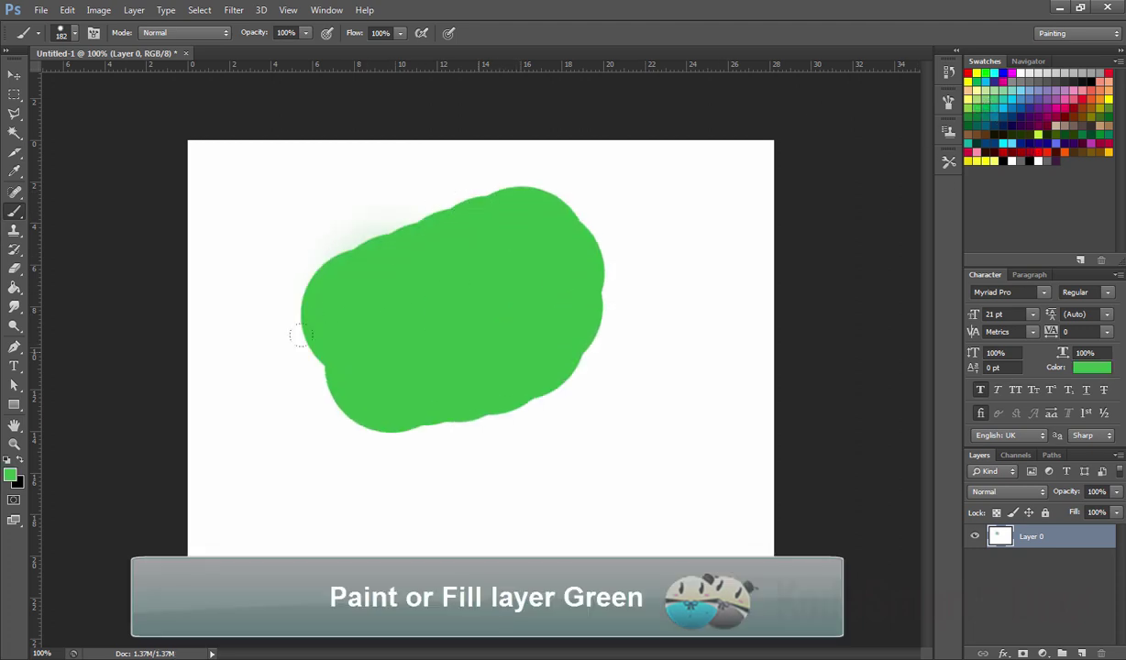
pyautogui.moveTo(674, 177)
pyautogui.mouseDown()
pyautogui.moveTo(706, 152)
pyautogui.moveTo(211, 175)
pyautogui.moveTo(211, 509)
pyautogui.moveTo(704, 517)
pyautogui.moveTo(716, 252)
pyautogui.moveTo(556, 207)
pyautogui.moveTo(480, 448)
pyautogui.moveTo(293, 431)
pyautogui.mouseUp()
pyautogui.moveTo(289, 367); pyautogui.dragTo(352, 201)
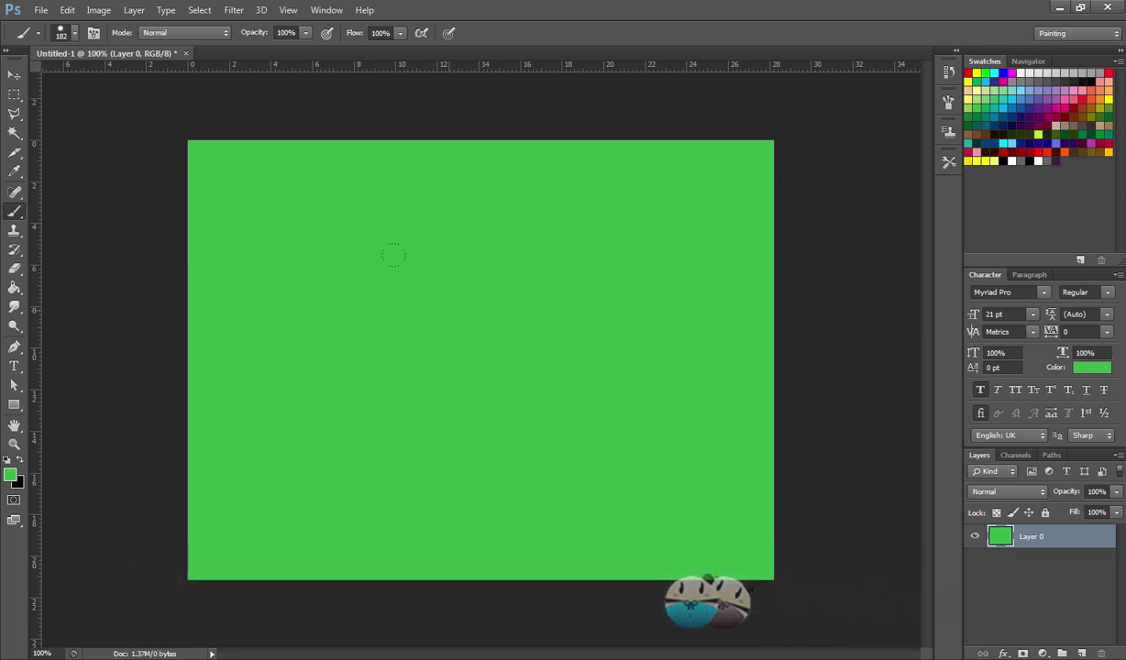
# - Fill Layer 0 completely with the green foreground colour
pyautogui.hotkey('shift', 'F5')
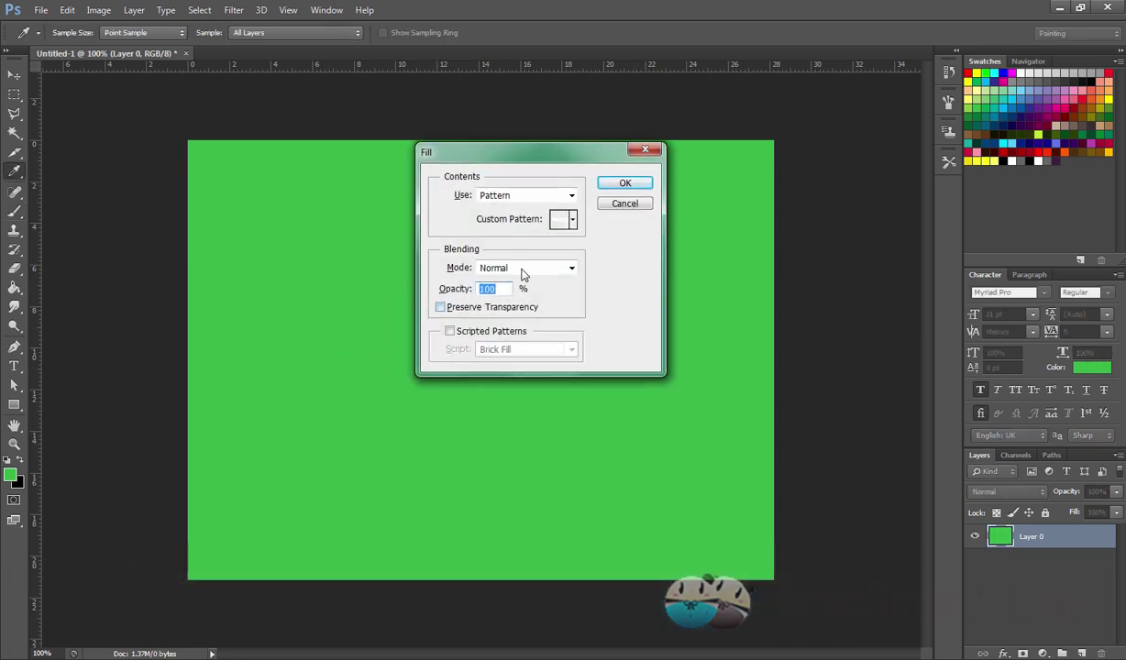
pyautogui.click(510, 194)
pyautogui.click(530, 211)
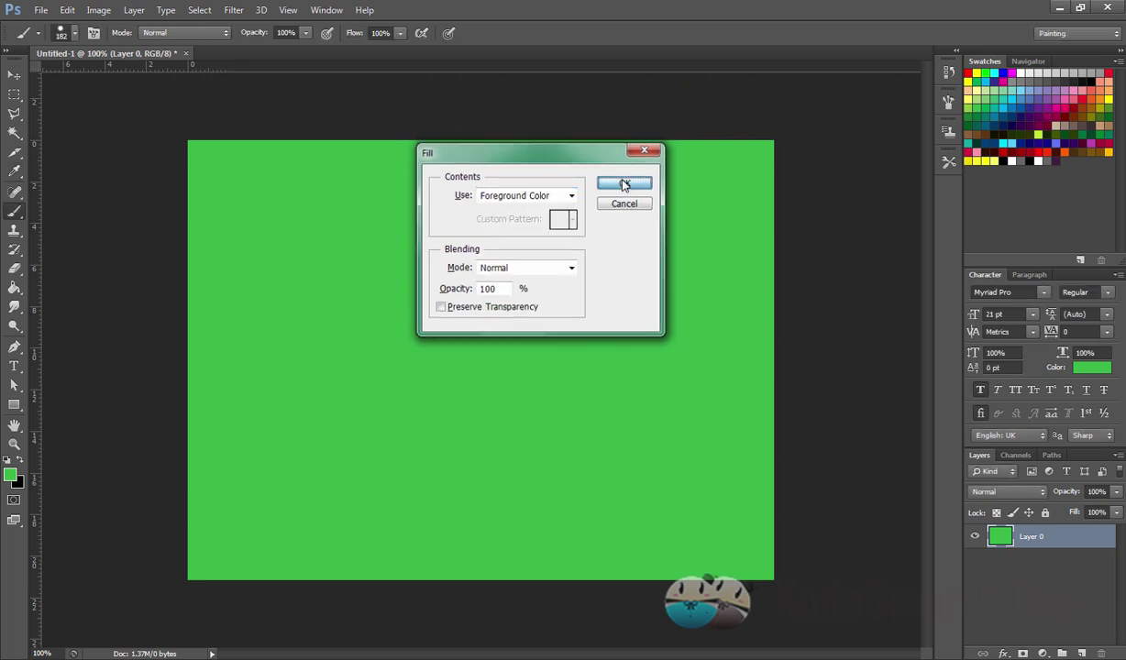
pyautogui.click(628, 183)
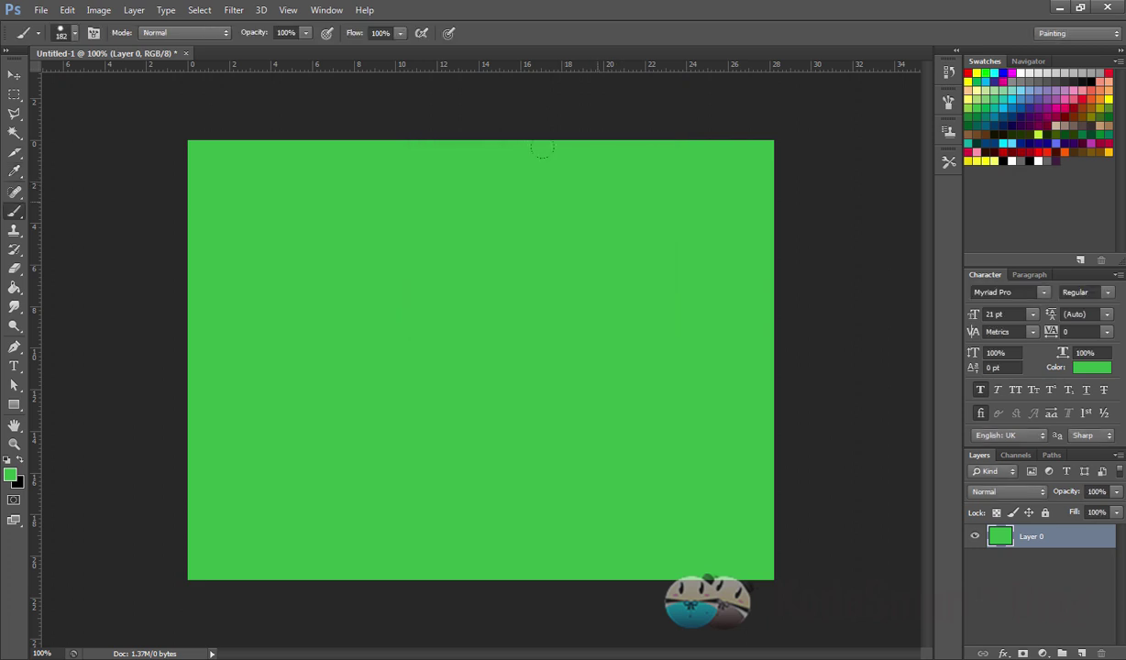
# - Add Gaussian, monochromatic noise at 18.92% to the green layer
pyautogui.click(236, 11)
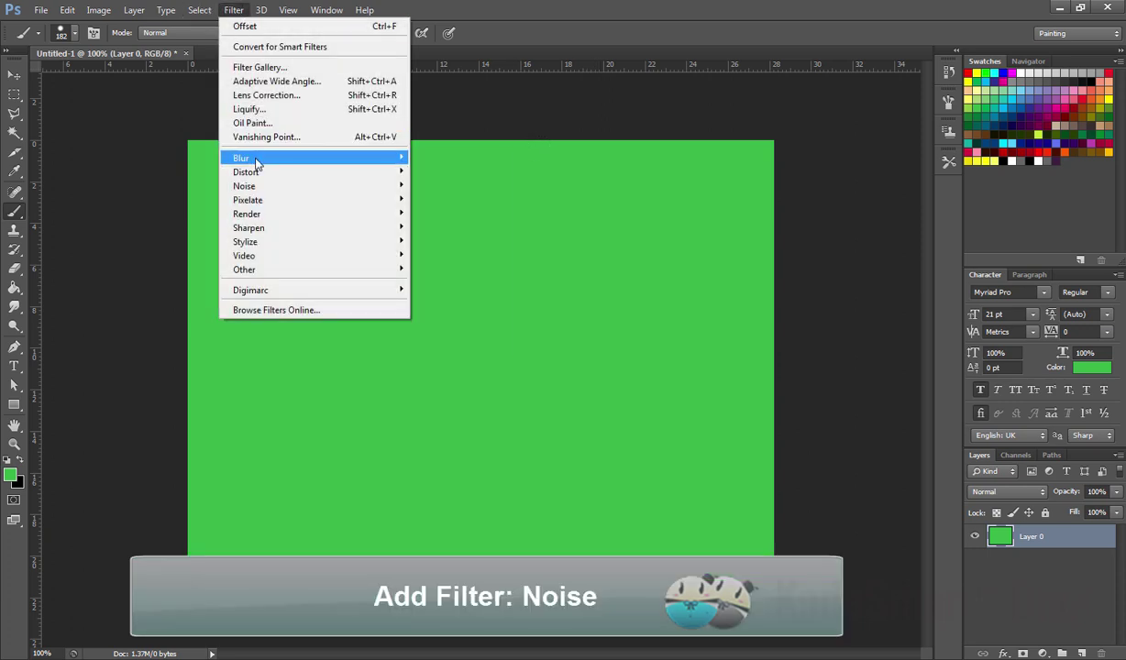
pyautogui.moveTo(245, 186)
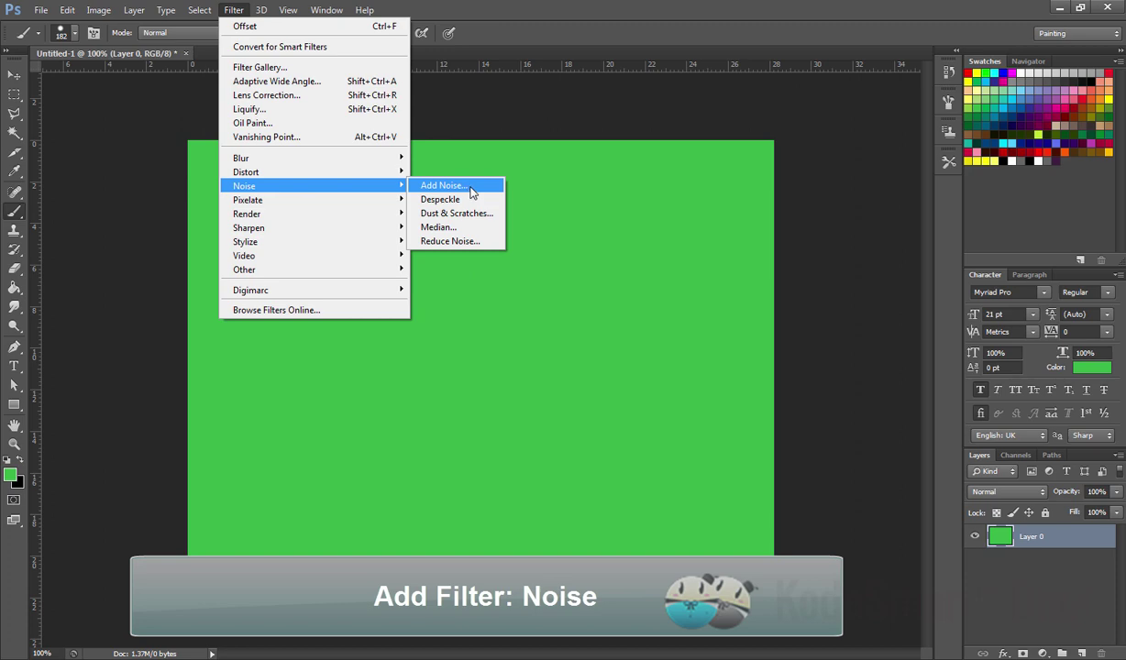
pyautogui.click(472, 186)
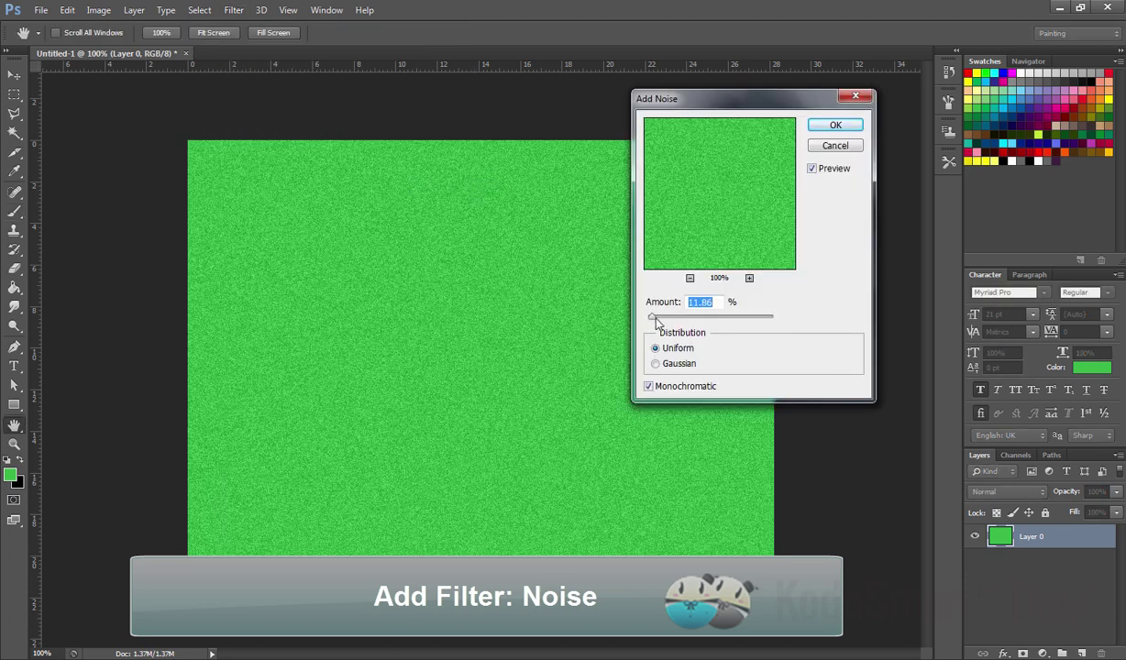
pyautogui.moveTo(654, 318); pyautogui.dragTo(657, 319)
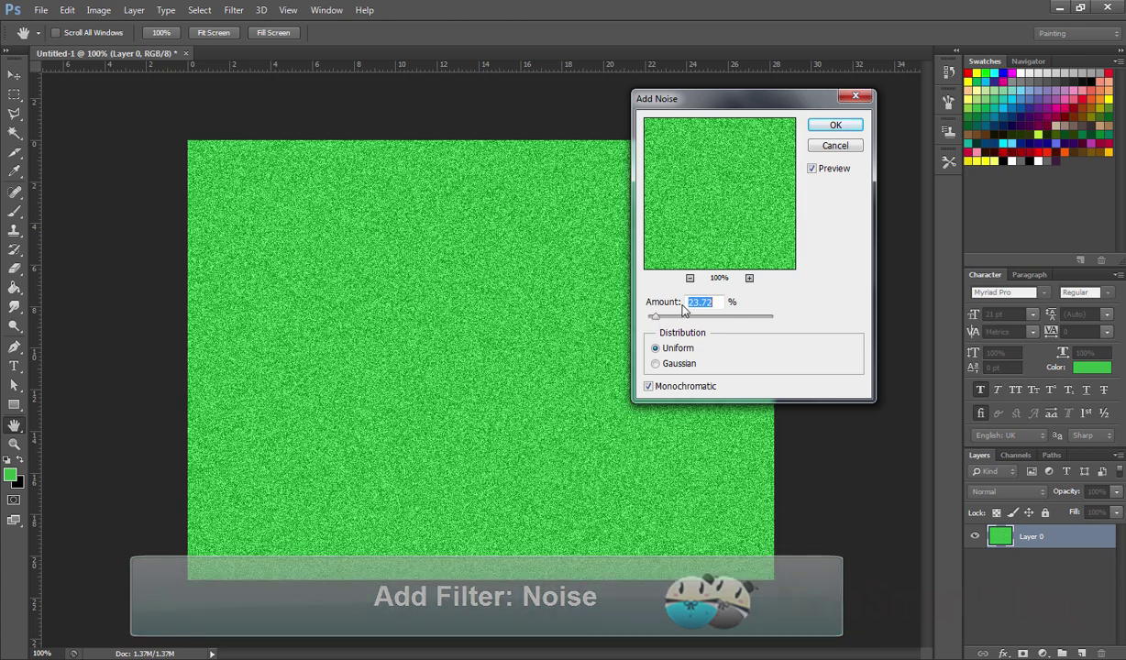
pyautogui.click(689, 302)
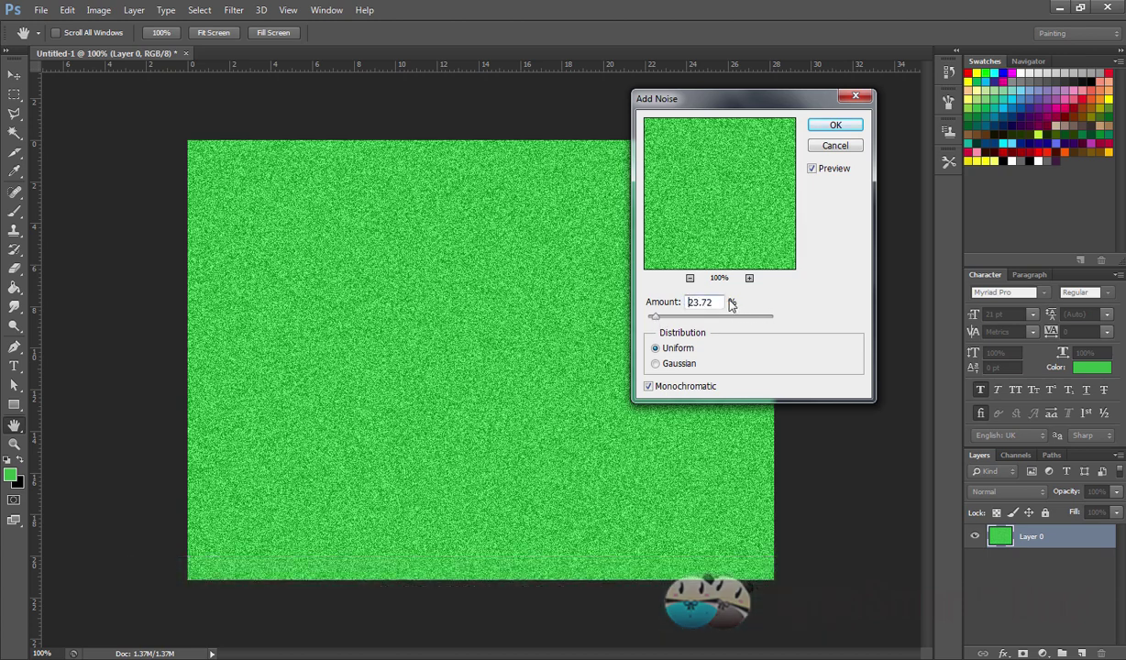
pyautogui.moveTo(674, 304); pyautogui.dragTo(744, 309)
pyautogui.click(656, 364)
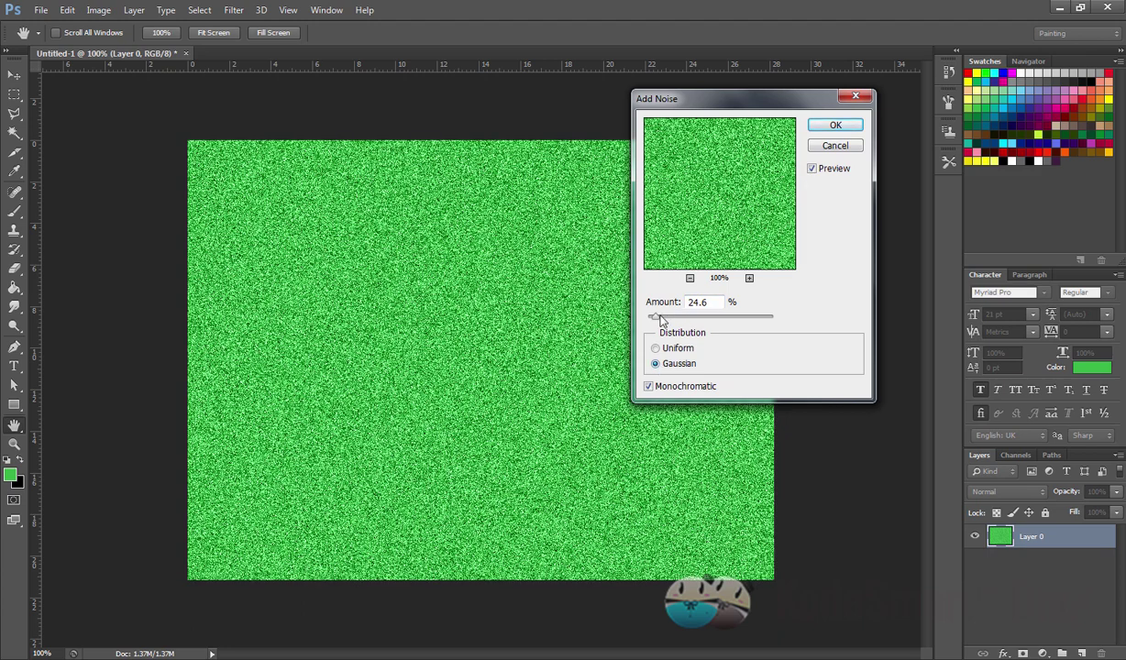
pyautogui.moveTo(652, 302); pyautogui.dragTo(555, 312)
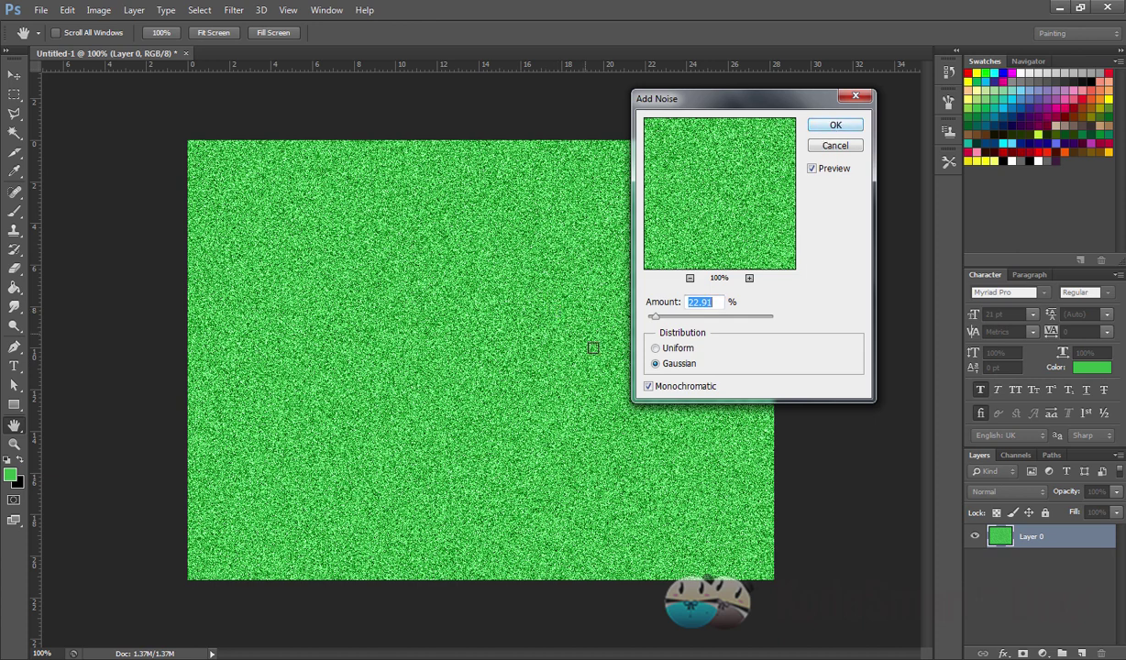
pyautogui.click(654, 316)
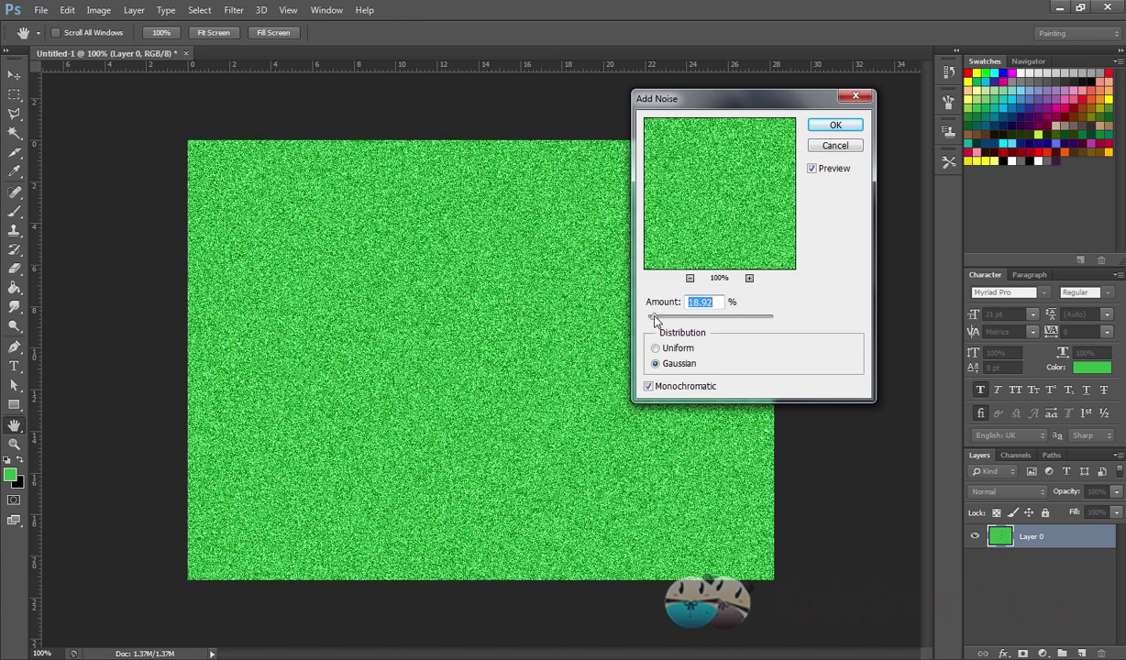
pyautogui.click(835, 125)
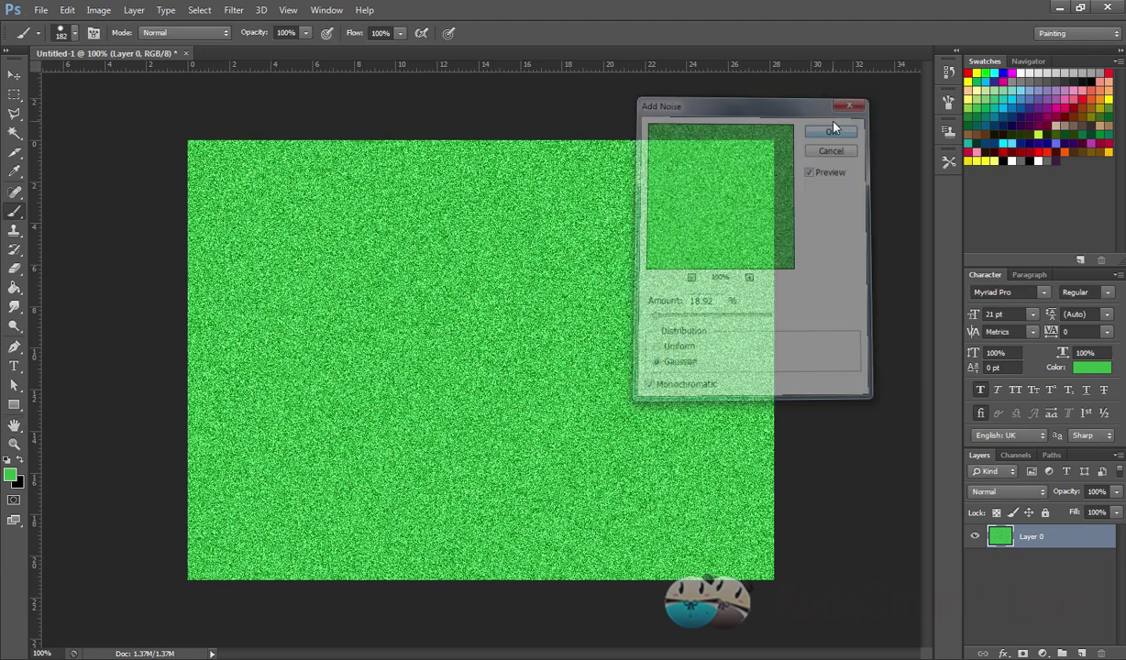
pyautogui.click(262, 10)
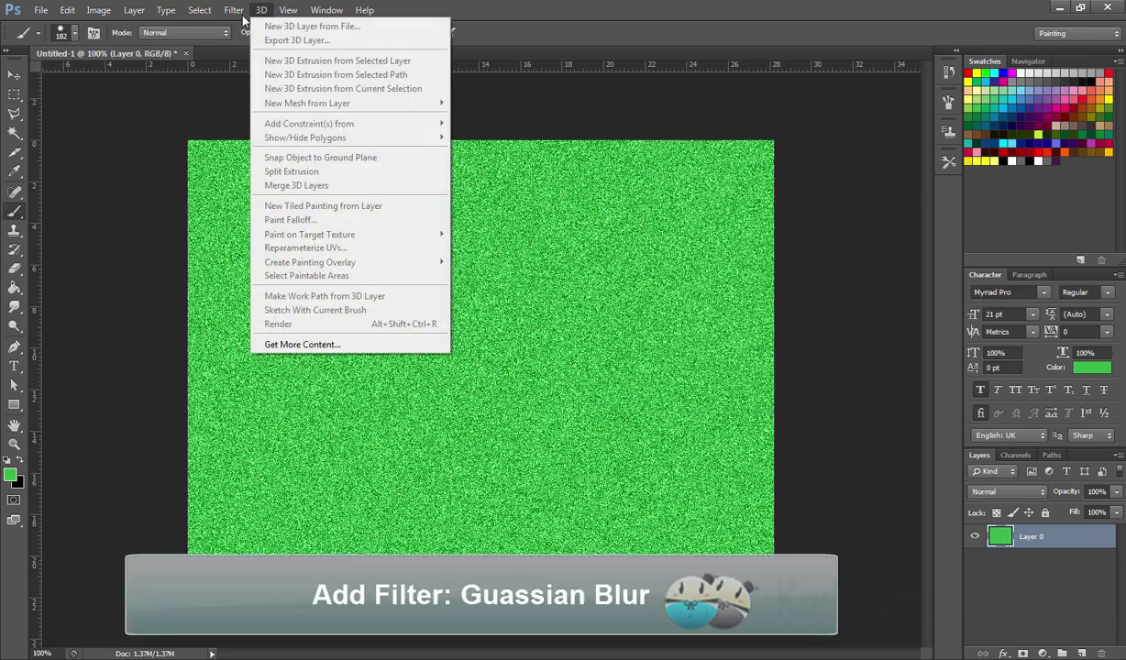
pyautogui.moveTo(275, 157)
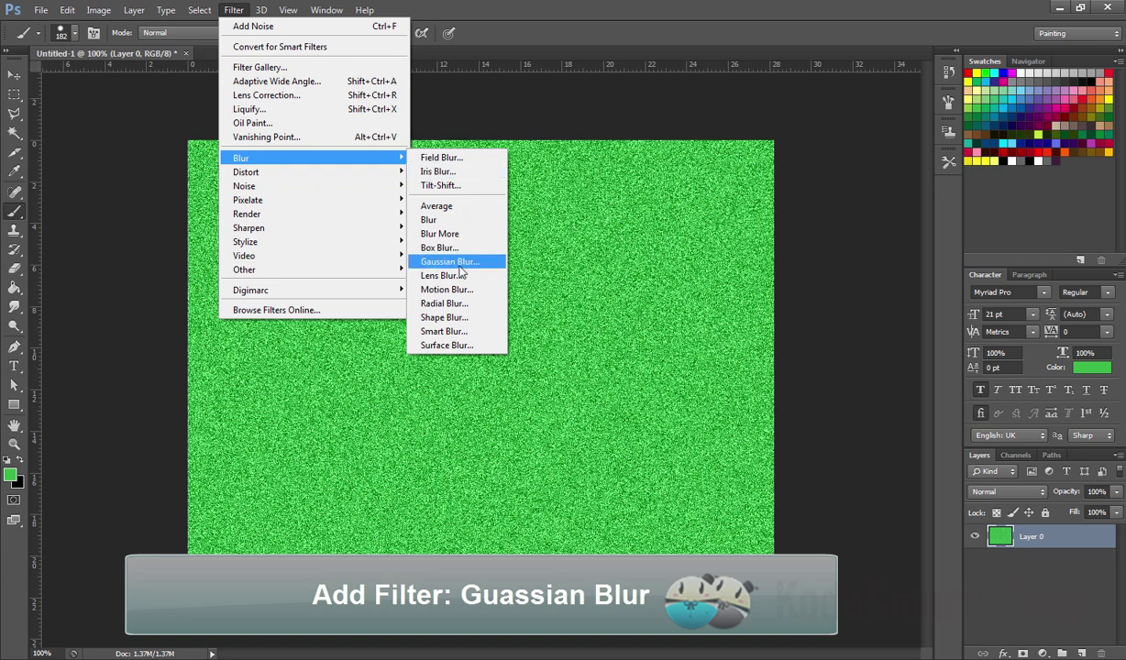
# - Apply a low-radius Gaussian Blur to soften the grass noise
pyautogui.click(450, 262)
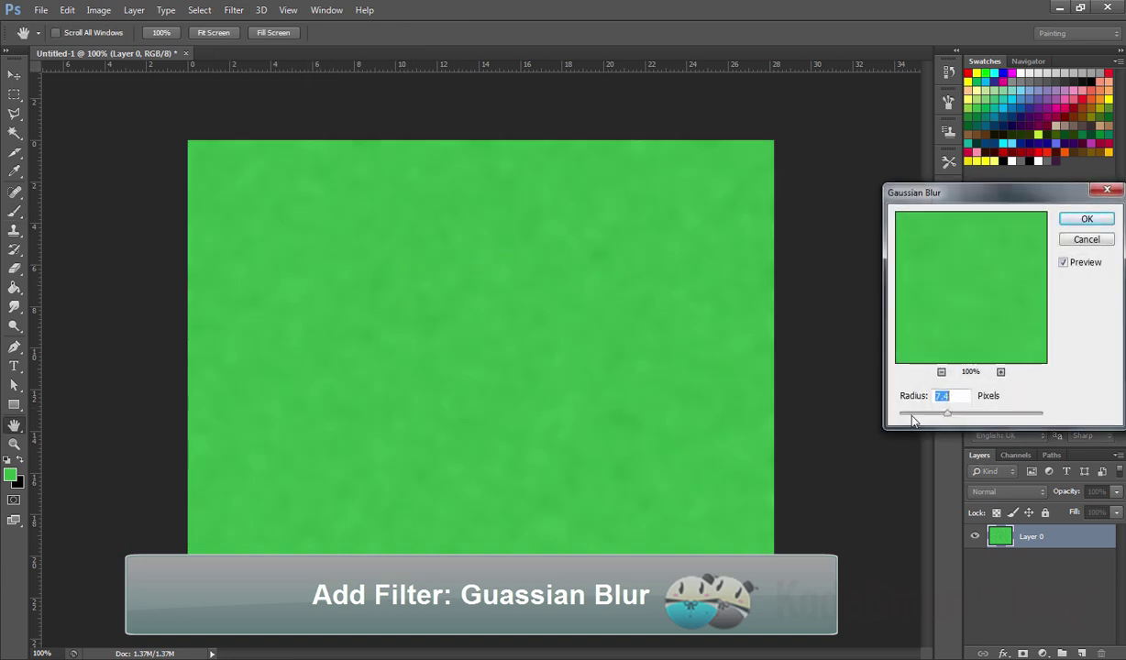
pyautogui.moveTo(905, 417); pyautogui.dragTo(906, 417)
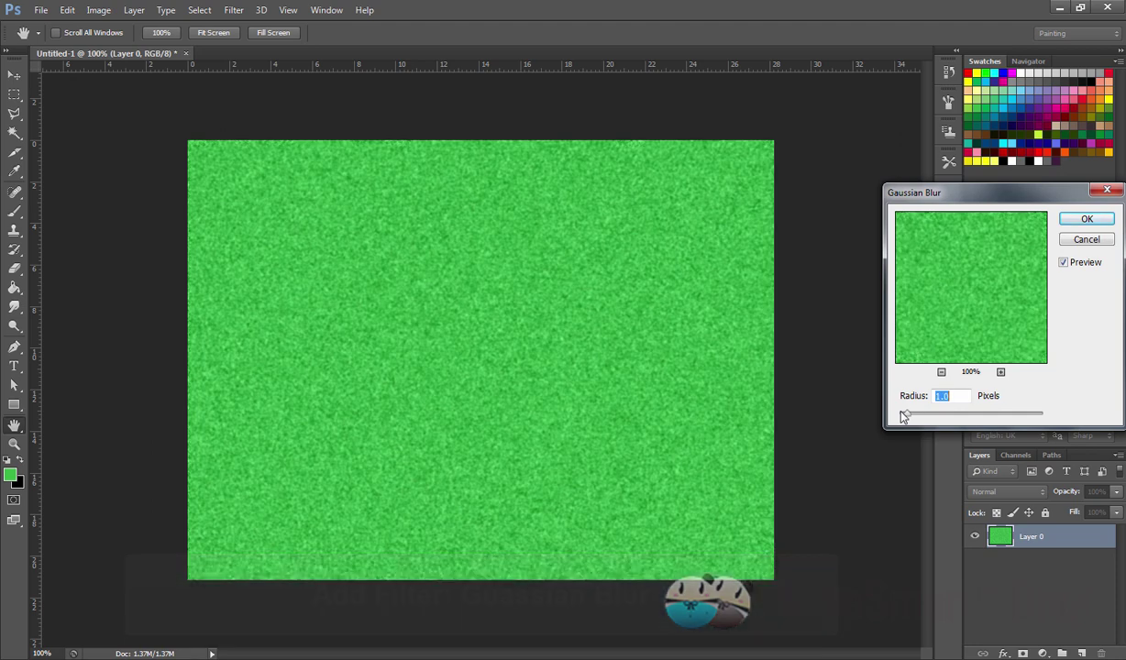
pyautogui.click(1085, 221)
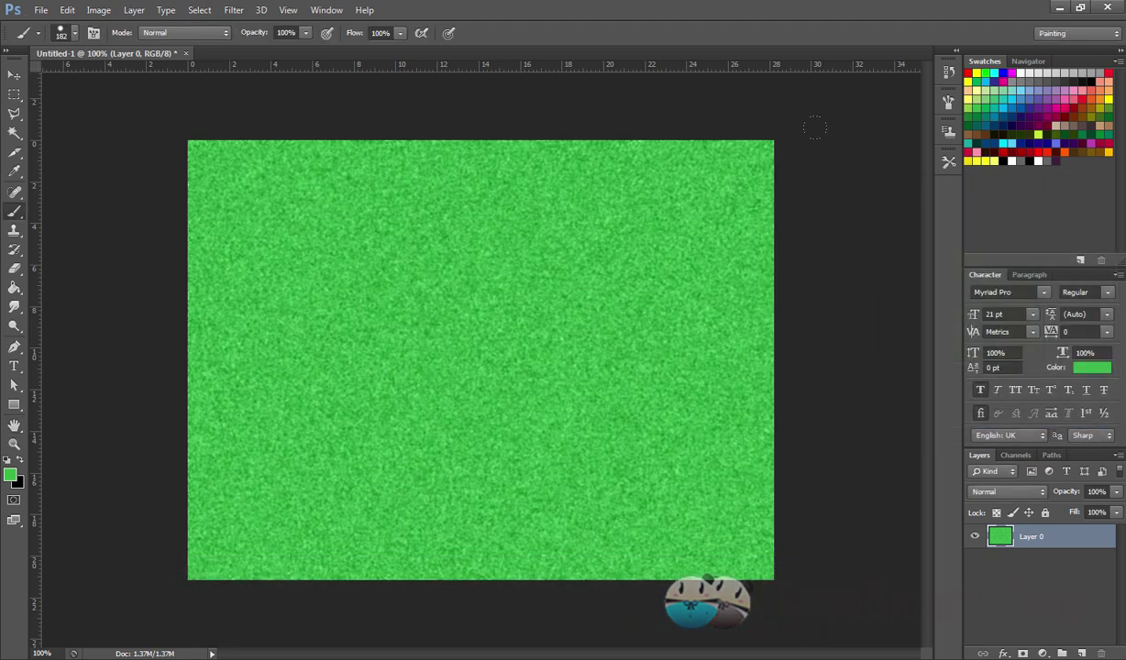
pyautogui.click(248, 13)
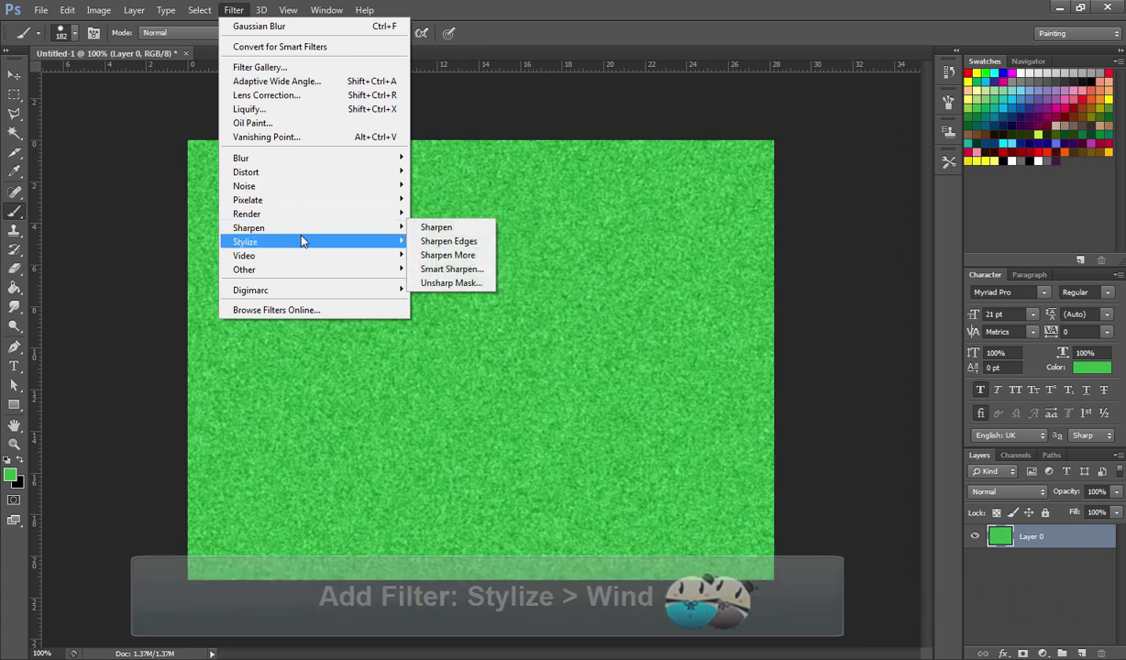
pyautogui.moveTo(275, 241)
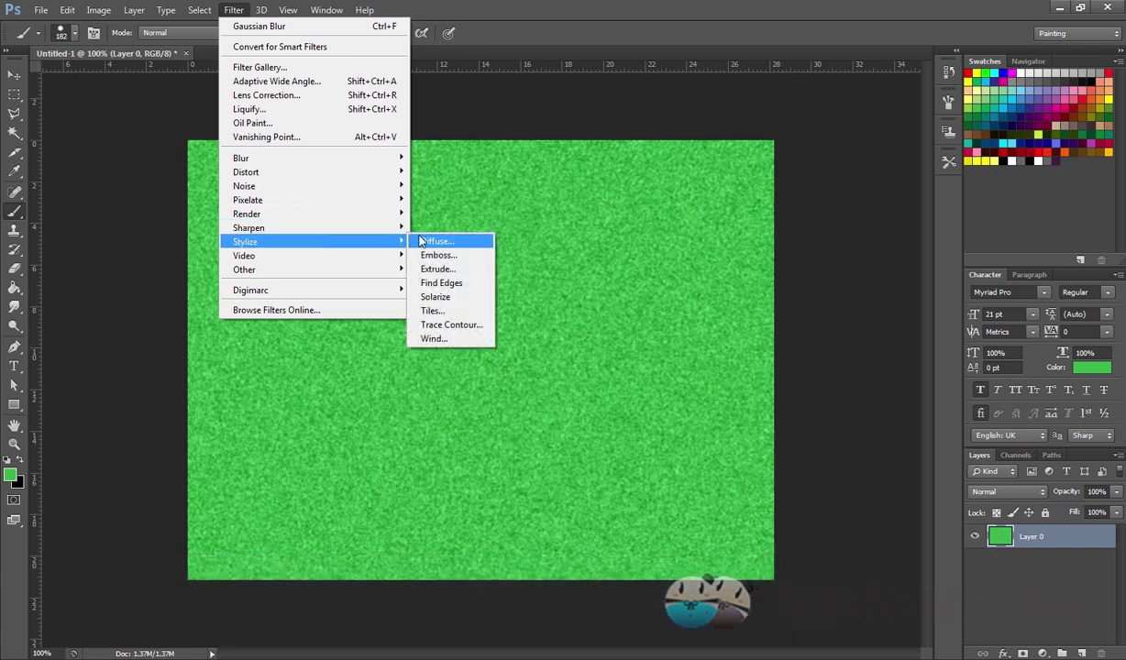
# - Apply a Wind filter blowing from the left to streak the grass texture
pyautogui.click(470, 343)
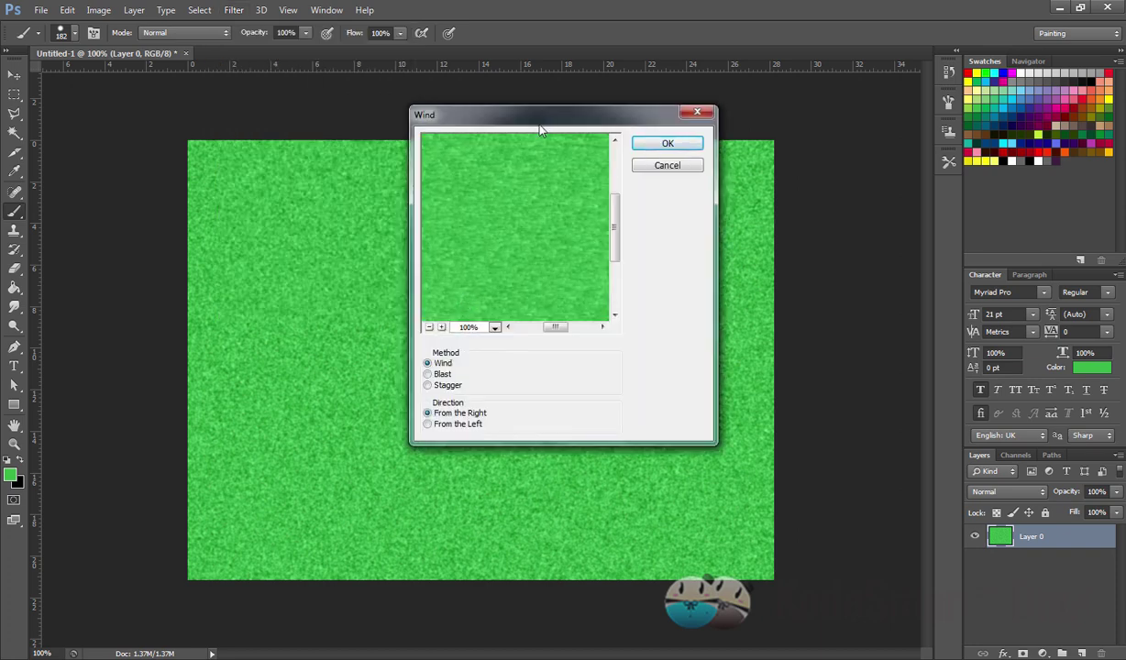
pyautogui.moveTo(541, 131); pyautogui.dragTo(614, 132)
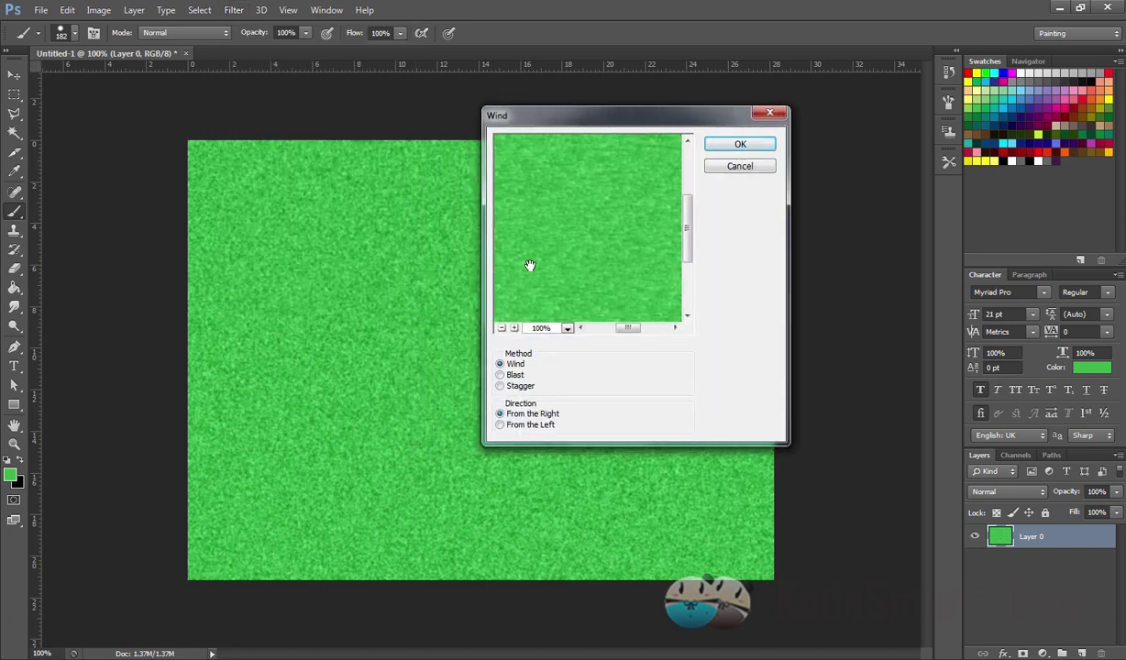
pyautogui.moveTo(530, 265); pyautogui.dragTo(661, 246)
pyautogui.click(500, 424)
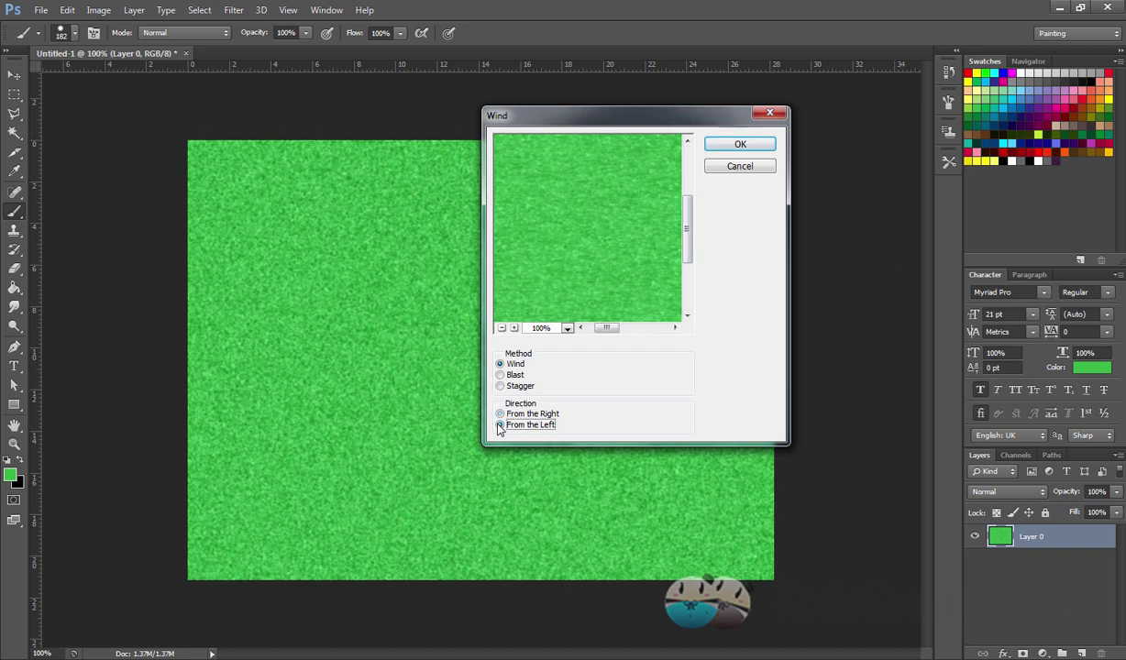
pyautogui.click(500, 414)
pyautogui.click(500, 414)
pyautogui.click(500, 425)
pyautogui.click(738, 145)
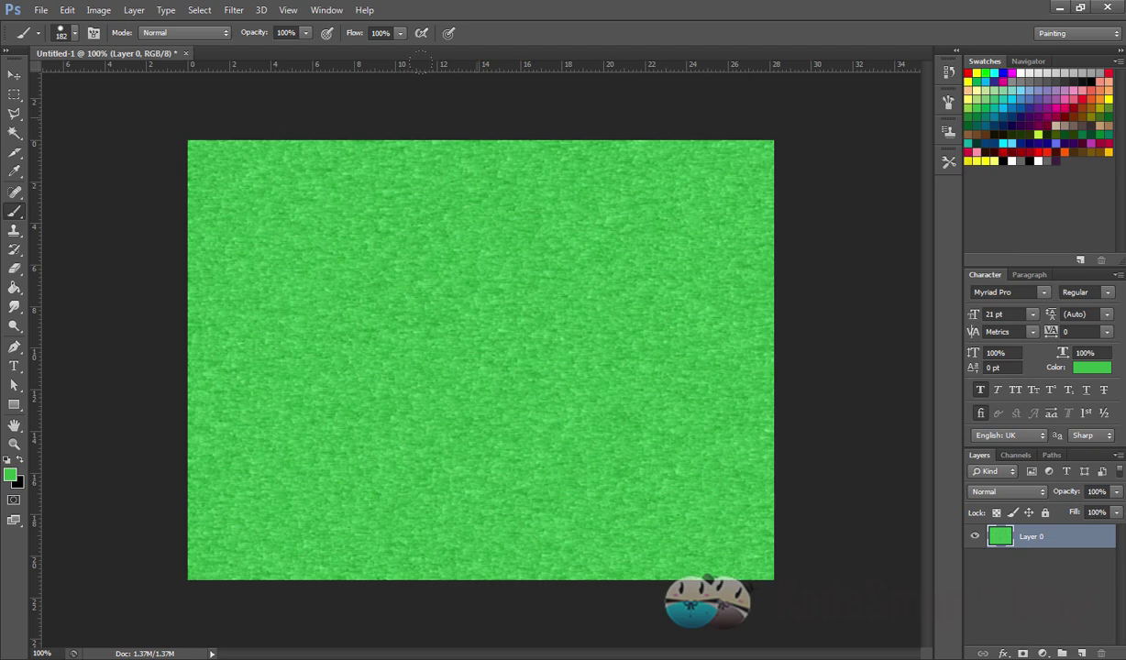
pyautogui.click(100, 12)
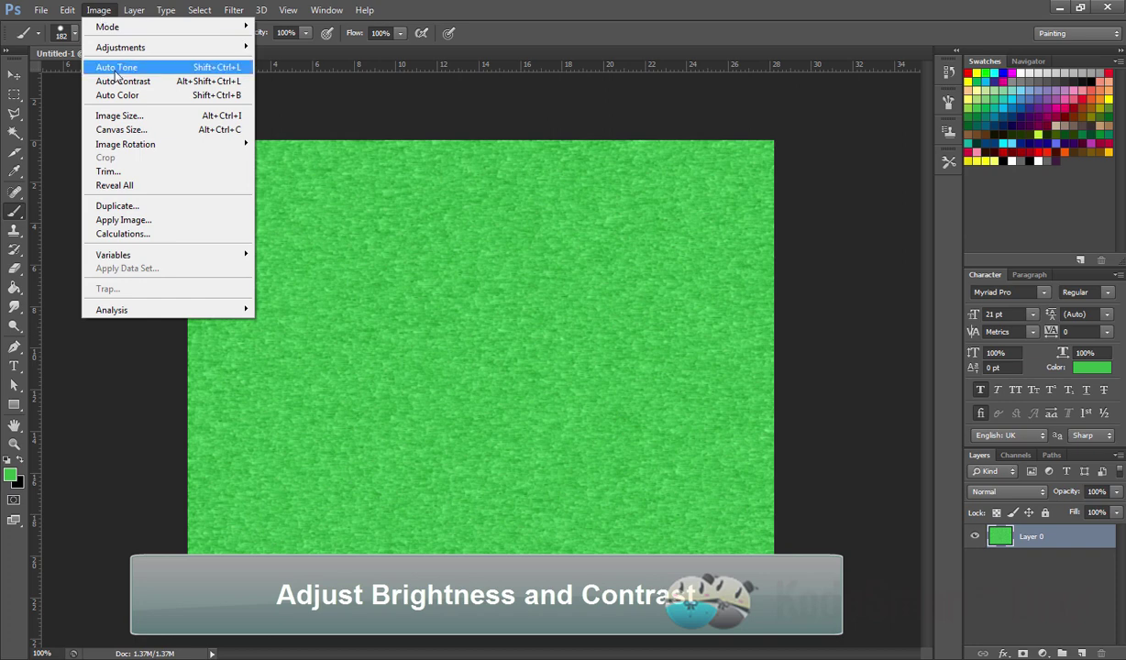
pyautogui.moveTo(120, 47)
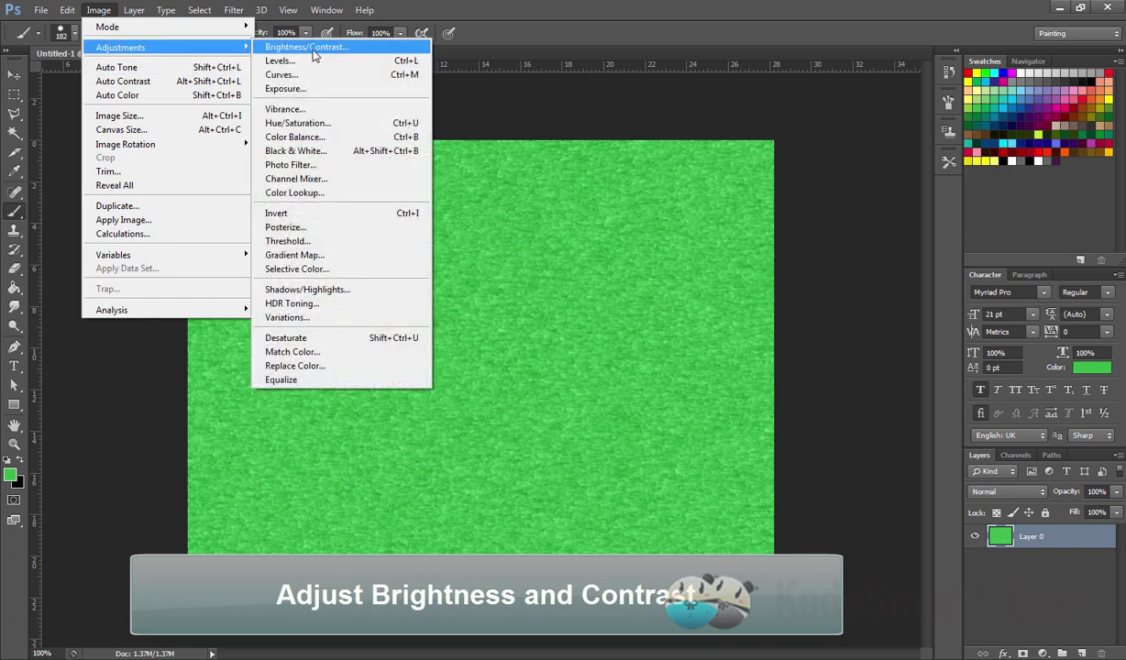
# - Apply legacy Brightness/Contrast with brightness -29 and contrast 10 to the grass
pyautogui.click(313, 53)
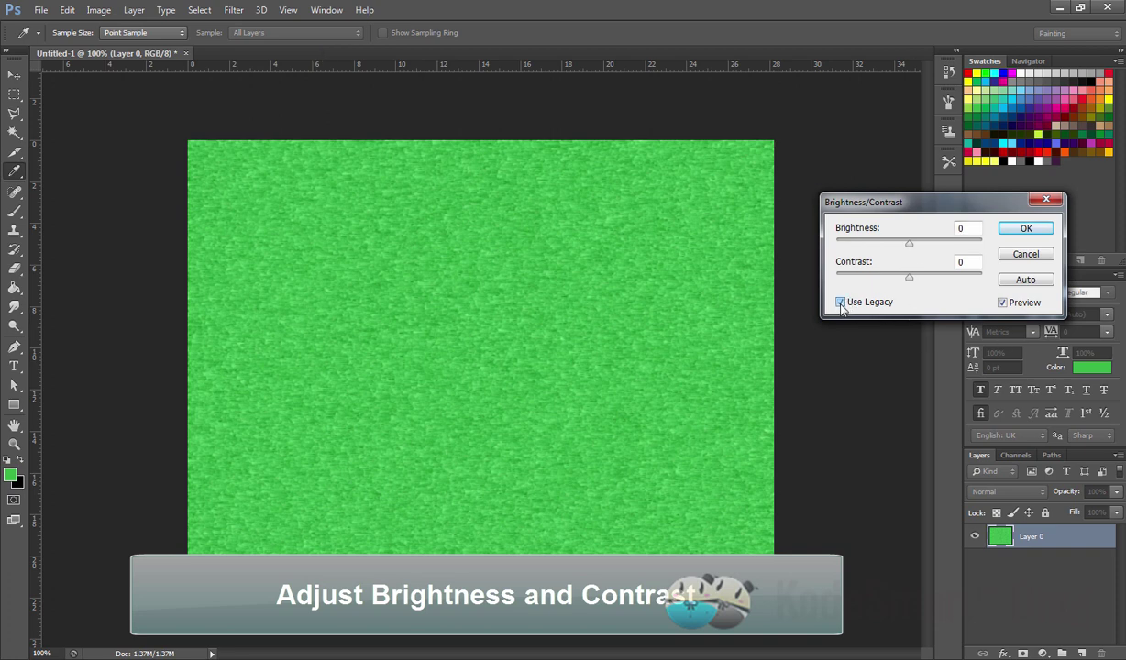
pyautogui.moveTo(908, 243)
pyautogui.mouseDown()
pyautogui.moveTo(885, 244)
pyautogui.moveTo(930, 281)
pyautogui.moveTo(856, 275)
pyautogui.moveTo(918, 278)
pyautogui.moveTo(878, 244)
pyautogui.mouseUp()
pyautogui.moveTo(922, 281); pyautogui.dragTo(915, 285)
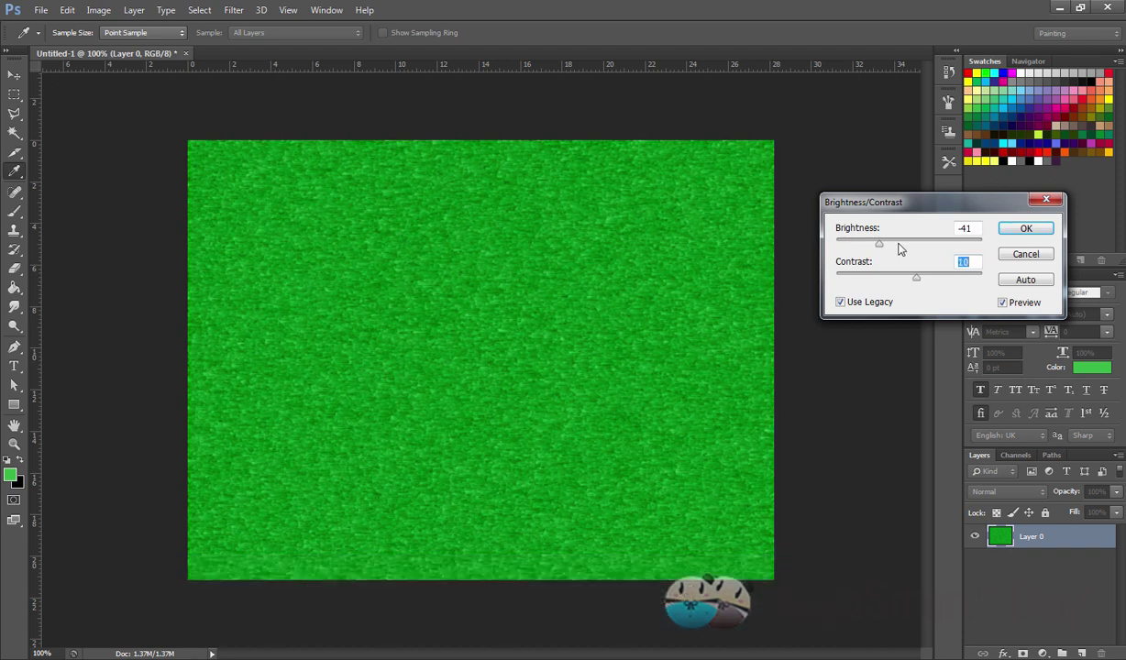
pyautogui.moveTo(879, 244); pyautogui.dragTo(887, 251)
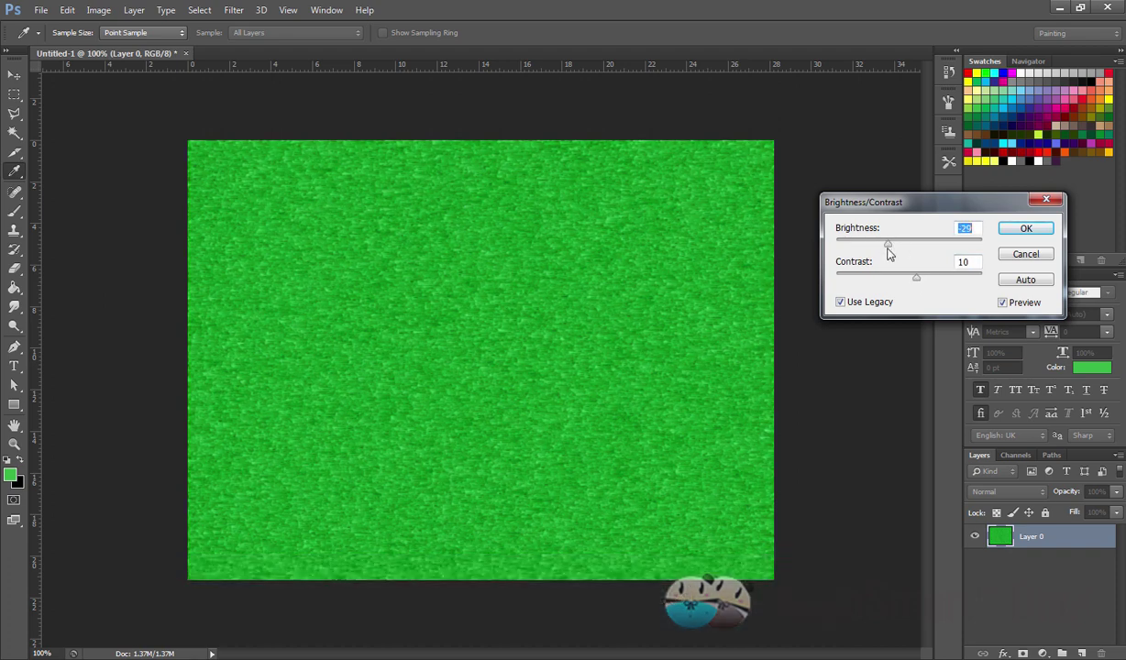
pyautogui.click(1025, 230)
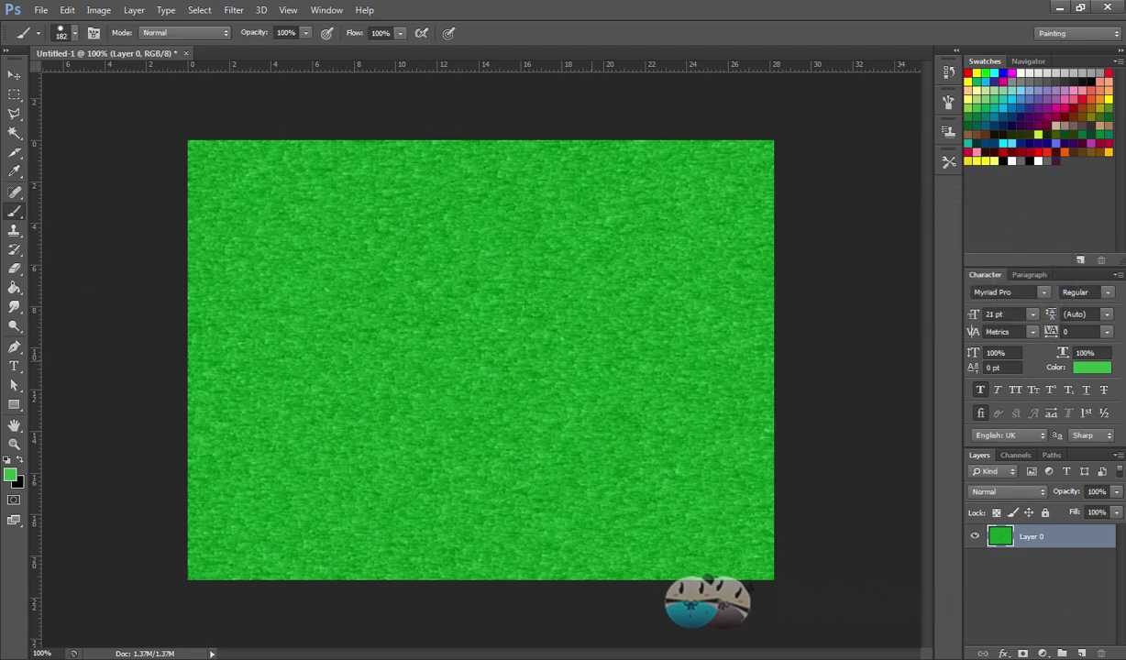
pyautogui.click(234, 10)
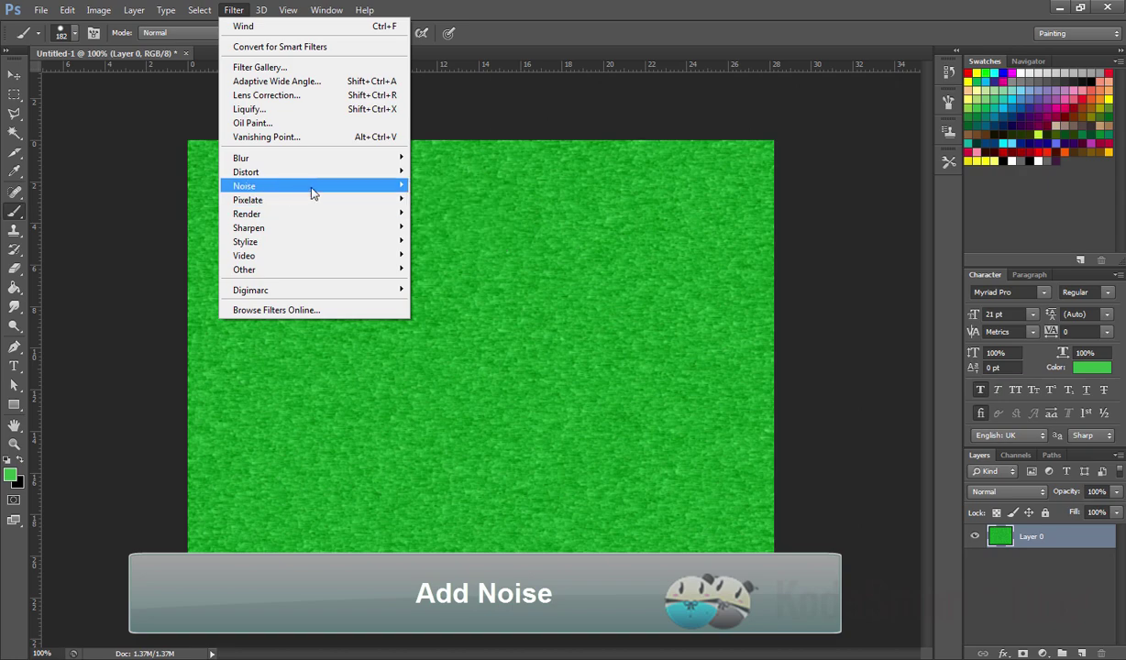
# - Add uniform monochromatic noise of about 12% to the darkened grass
pyautogui.moveTo(244, 185)
pyautogui.click(449, 187)
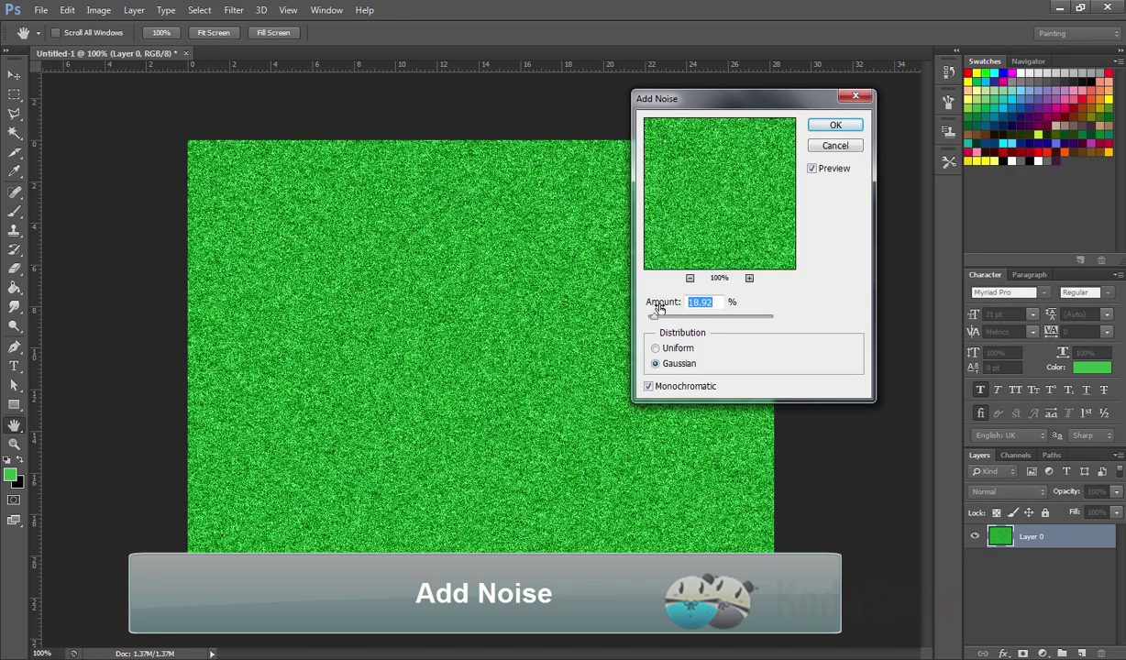
pyautogui.click(655, 349)
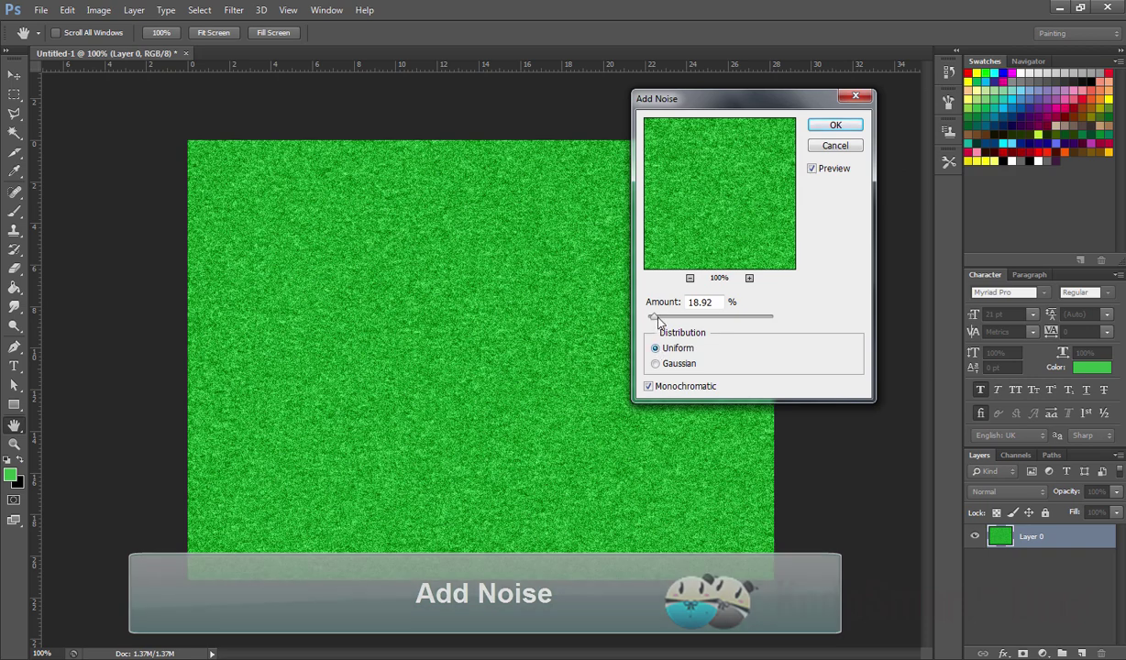
pyautogui.moveTo(654, 316); pyautogui.dragTo(653, 319)
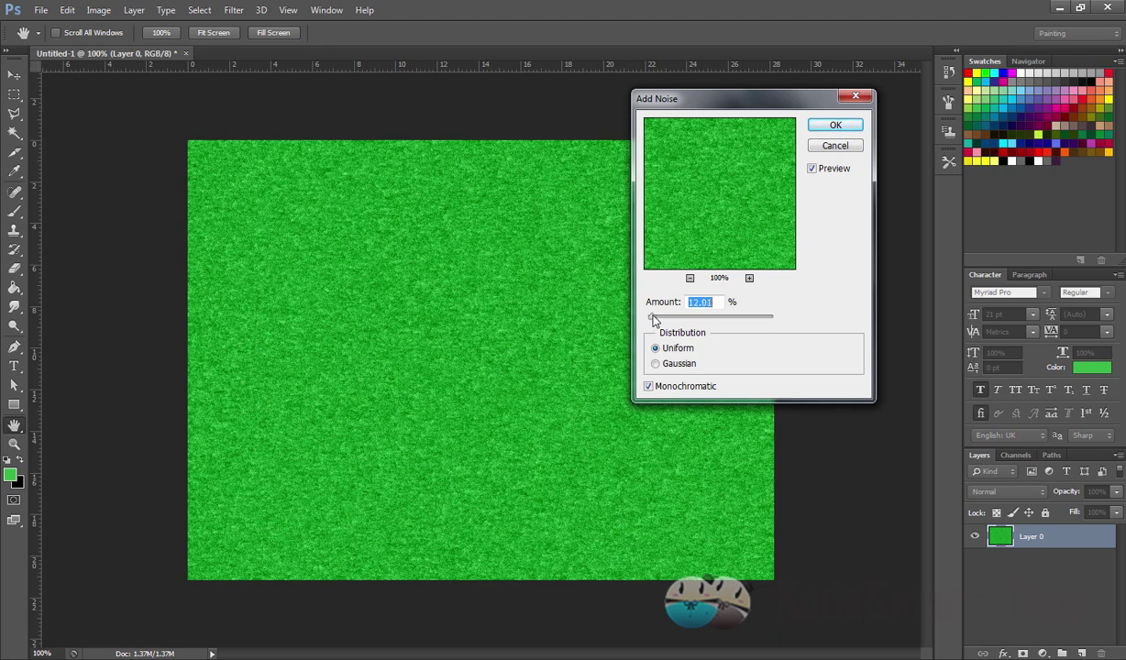
pyautogui.click(835, 125)
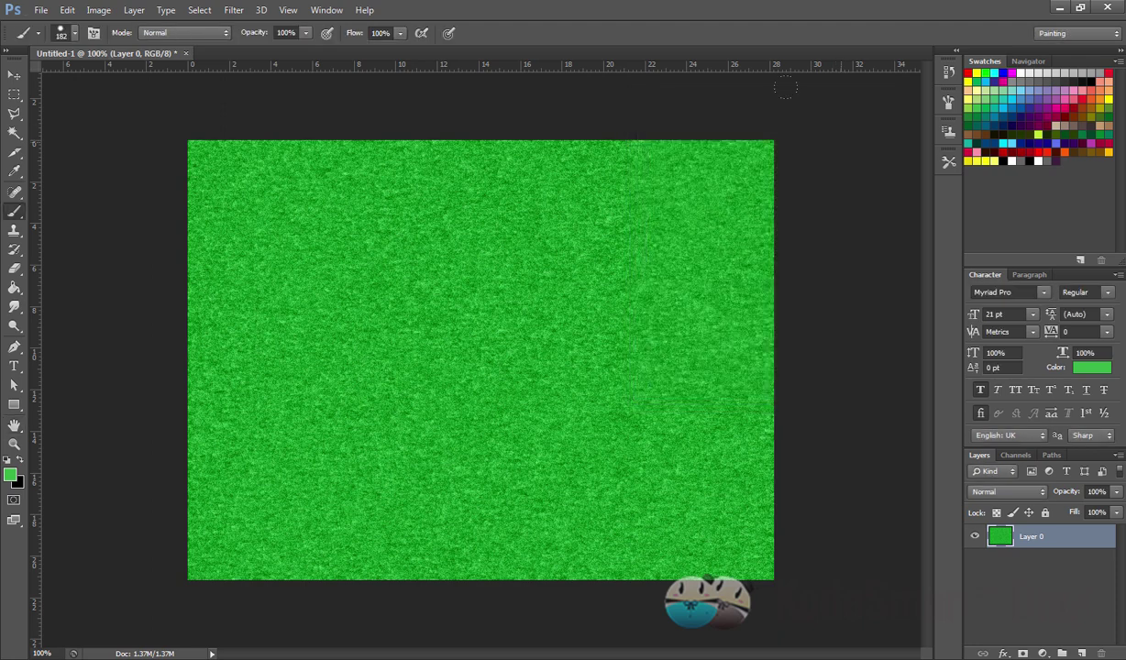
pyautogui.click(233, 11)
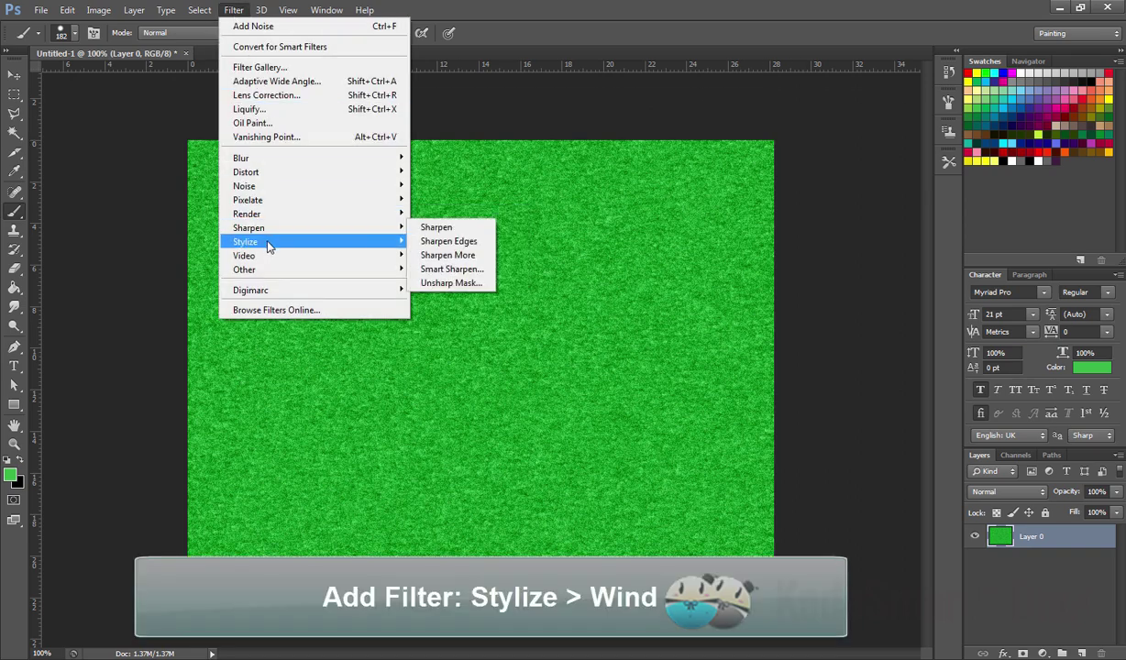
# - Apply a Stagger Wind filter from the left to the grass
pyautogui.moveTo(245, 241)
pyautogui.click(461, 338)
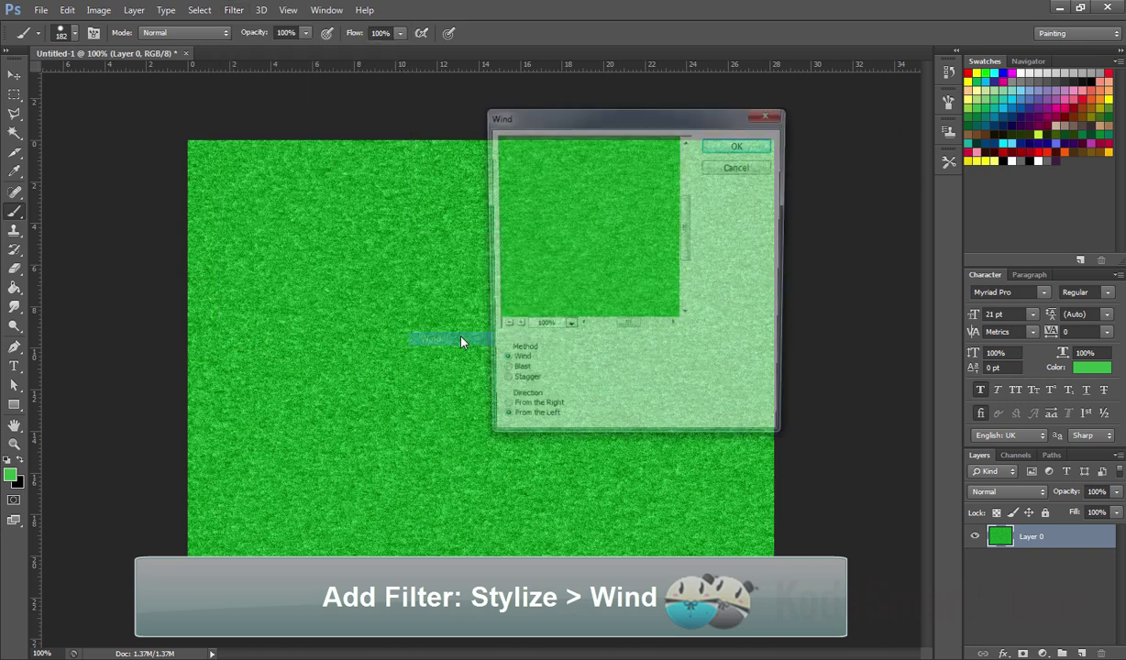
pyautogui.click(500, 414)
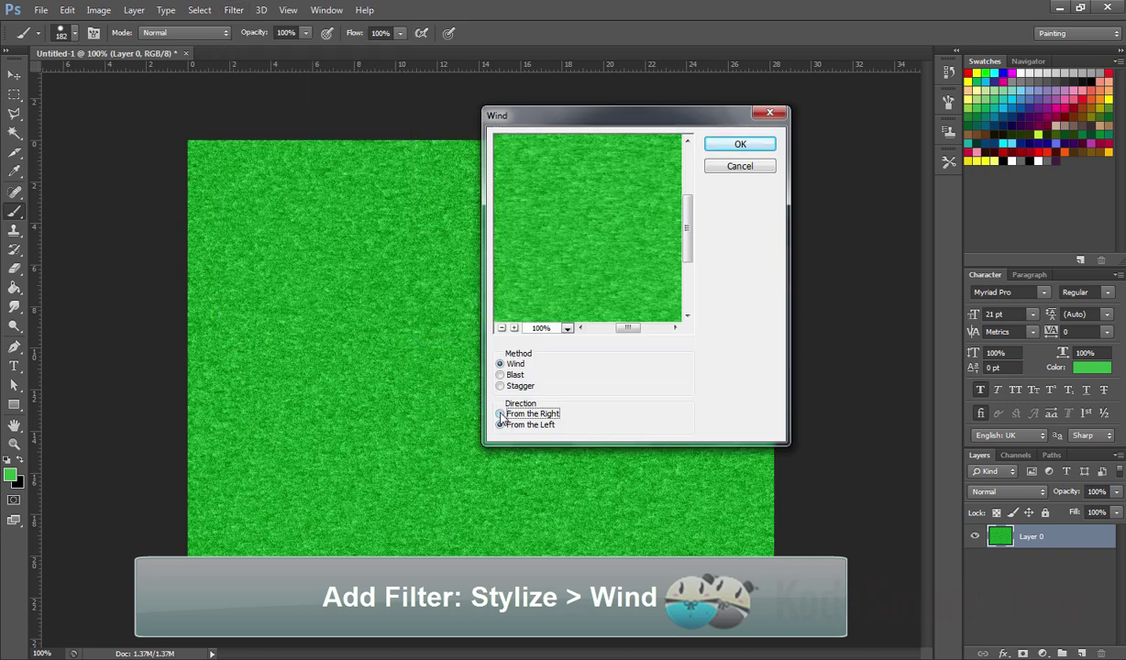
pyautogui.click(500, 425)
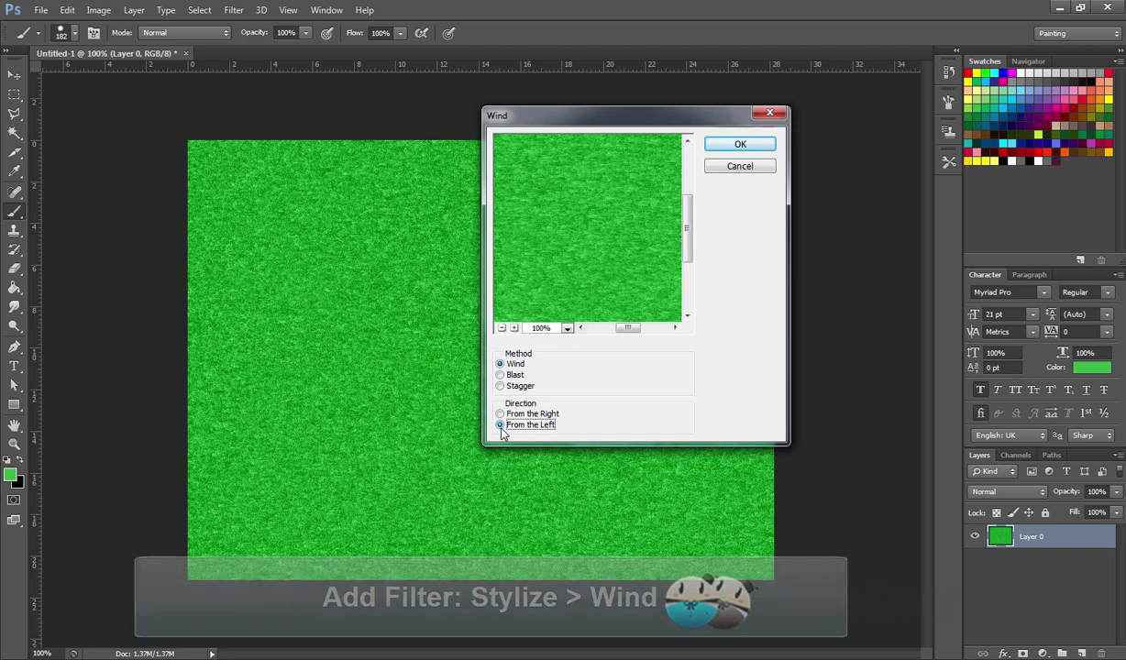
pyautogui.click(500, 375)
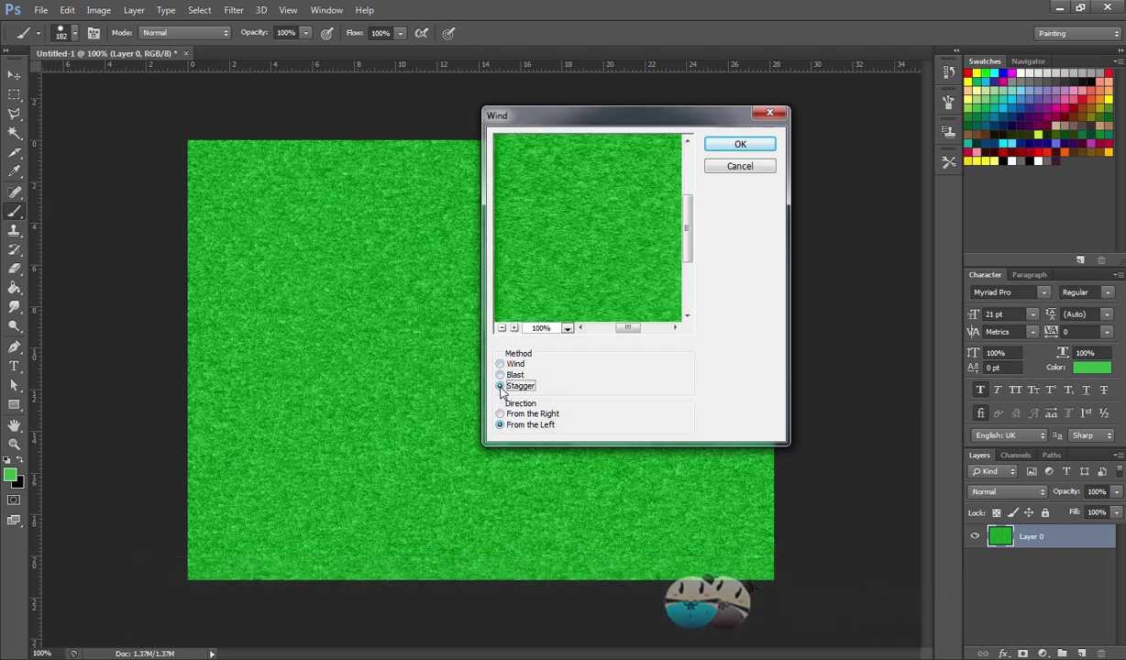
pyautogui.moveTo(568, 214); pyautogui.dragTo(696, 220)
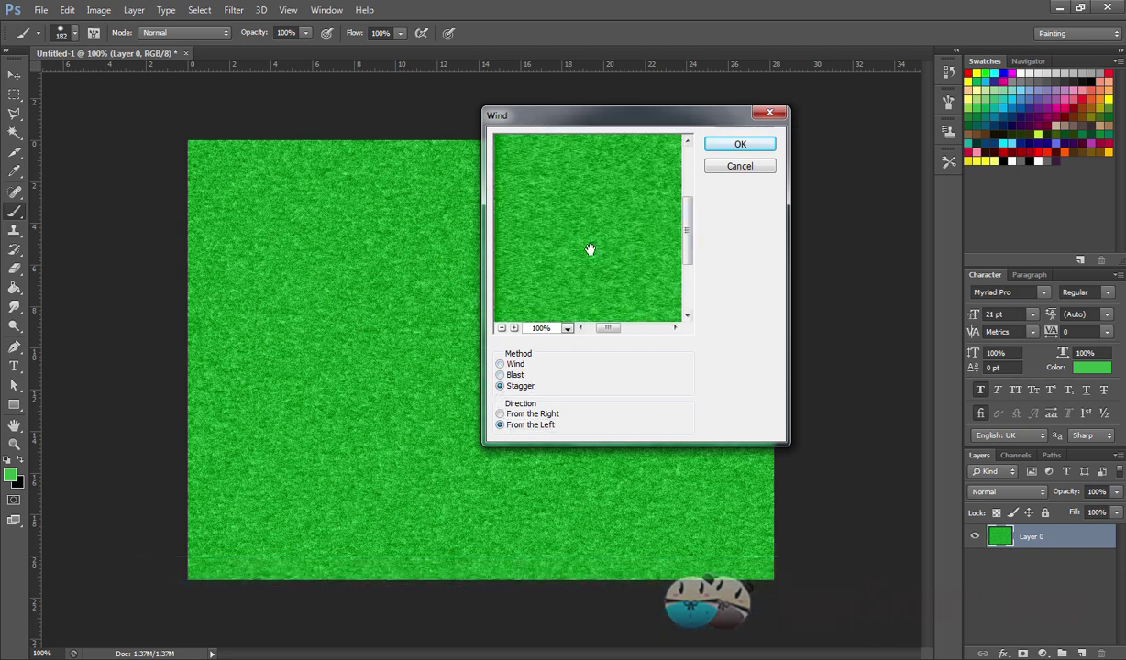
pyautogui.moveTo(588, 251); pyautogui.dragTo(662, 255)
pyautogui.click(740, 145)
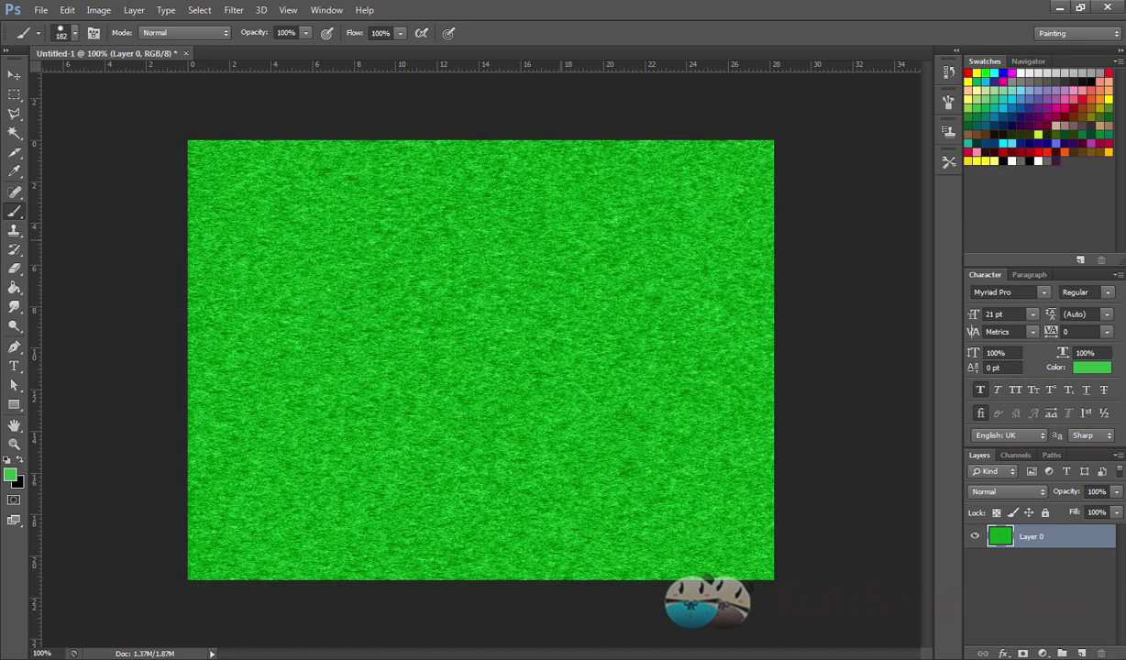
# - Make white the foreground colour, select the Brush, and start a new layer
pyautogui.click(20, 459)
pyautogui.moveTo(734, 110); pyautogui.dragTo(578, 8)
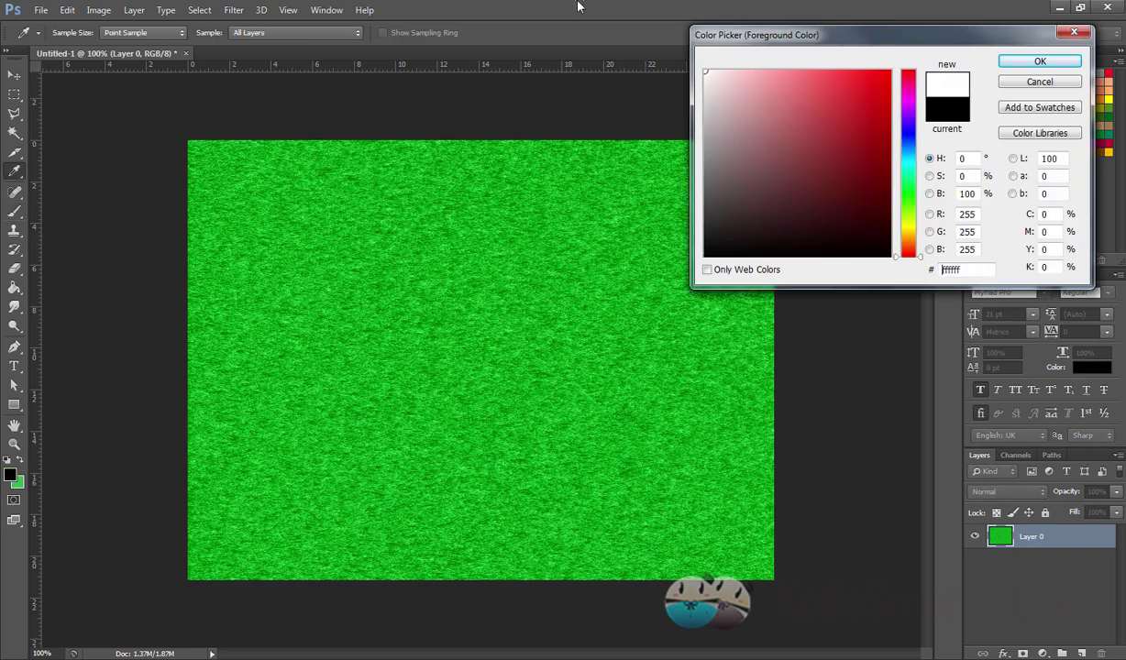
pyautogui.click(1027, 62)
pyautogui.press('b')
pyautogui.hotkey('ctrl', 'shift', 'n')
# - Create Layer 1 and set the brush size to 20 px
pyautogui.press('Return')
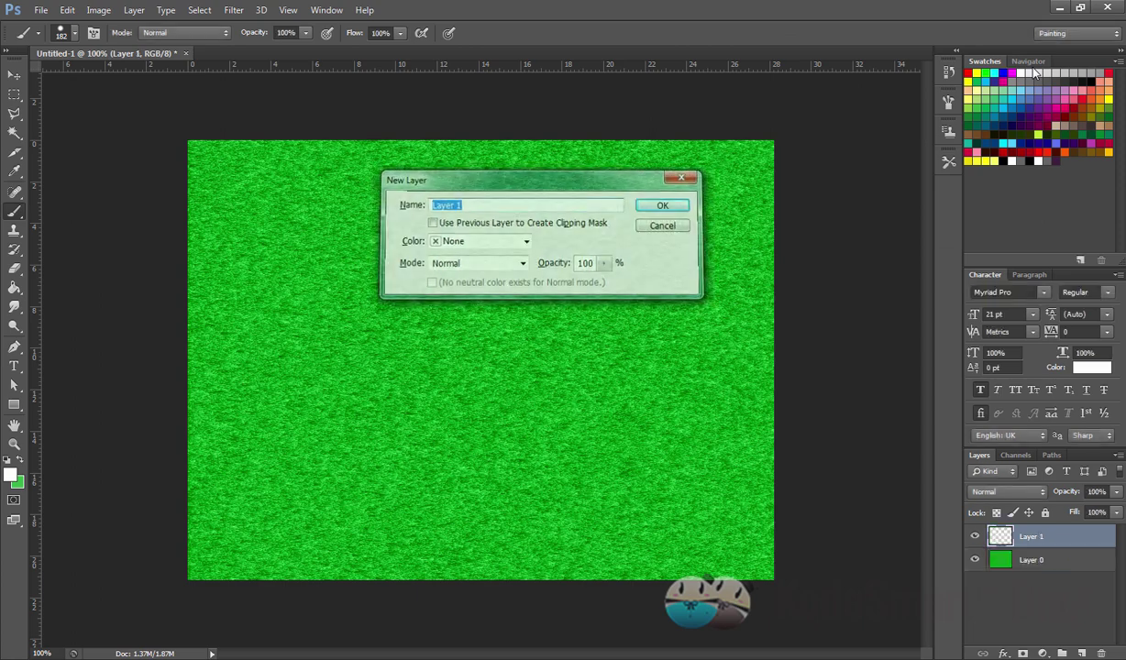
pyautogui.rightClick(567, 287)
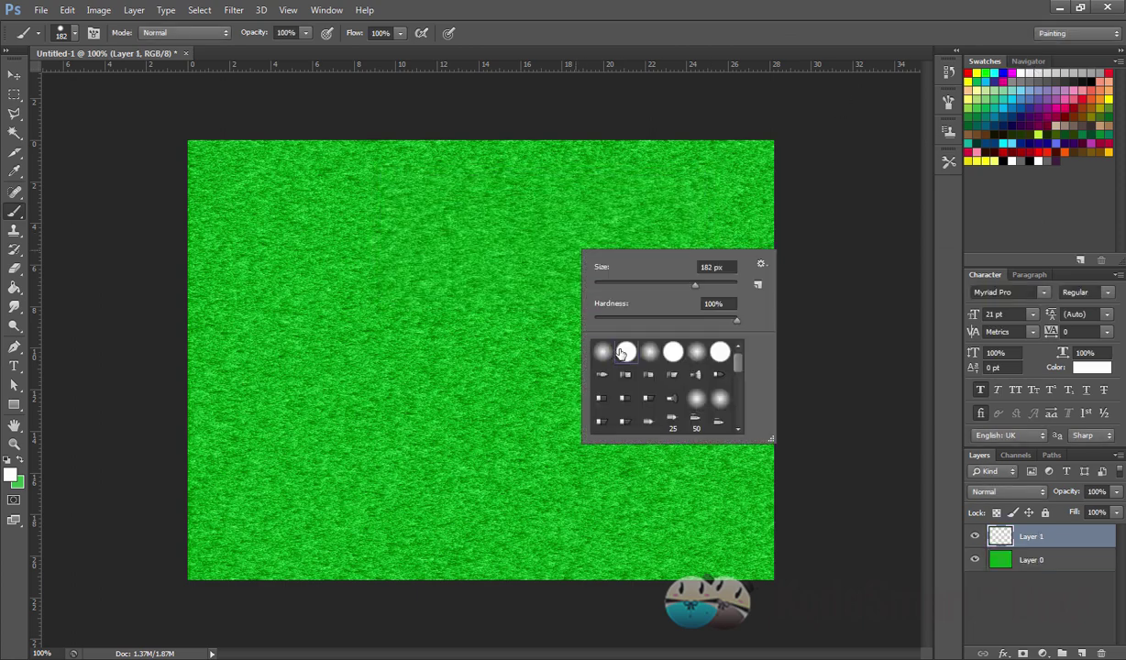
pyautogui.click(603, 283)
pyautogui.write('20')
pyautogui.press('Return')
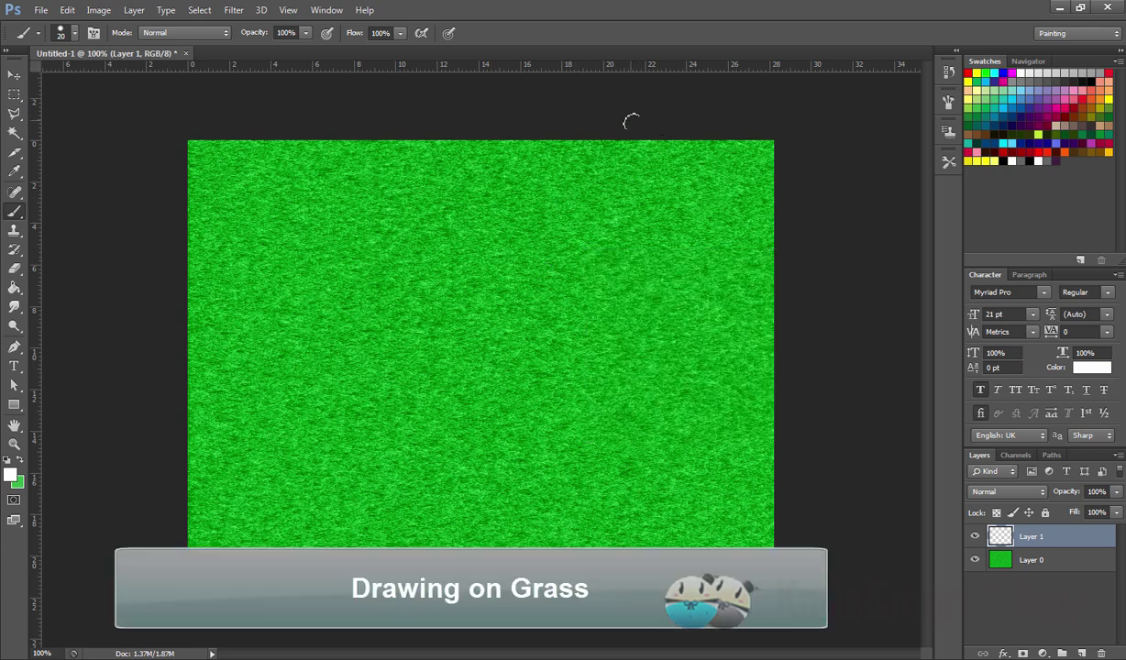
# - Paint a straight white line across the grass's top-right corner
pyautogui.moveTo(631, 121); pyautogui.dragTo(824, 265)
pyautogui.hotkey('ctrl', 'z')
pyautogui.moveTo(772, 222); pyautogui.dragTo(658, 127)
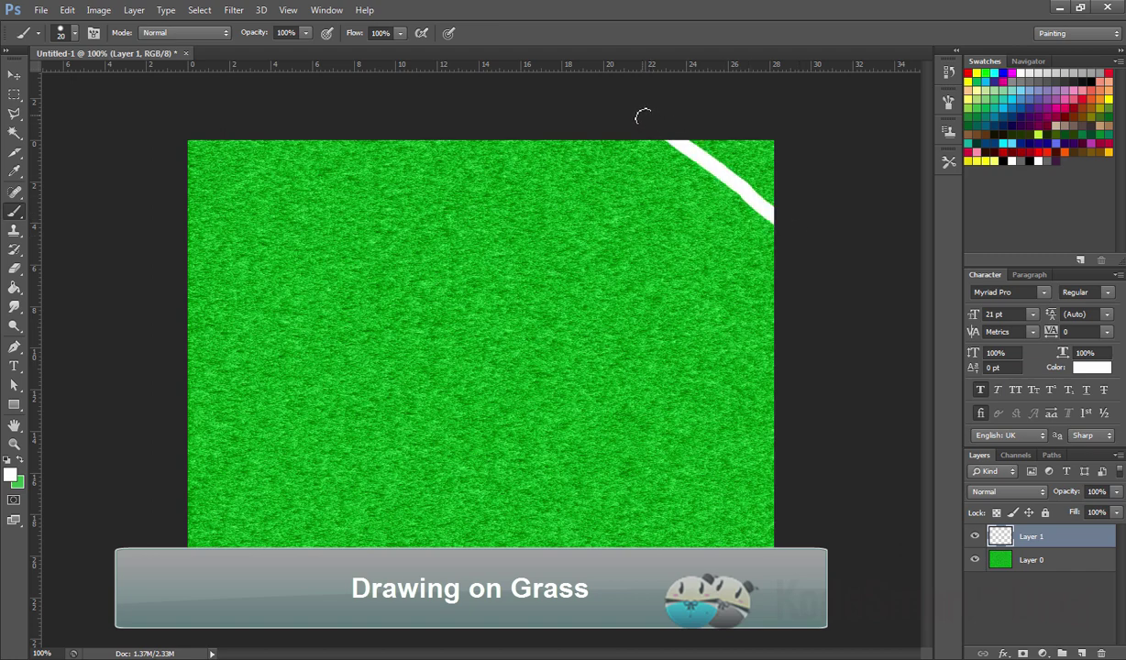
pyautogui.hotkey('ctrl', 'z')
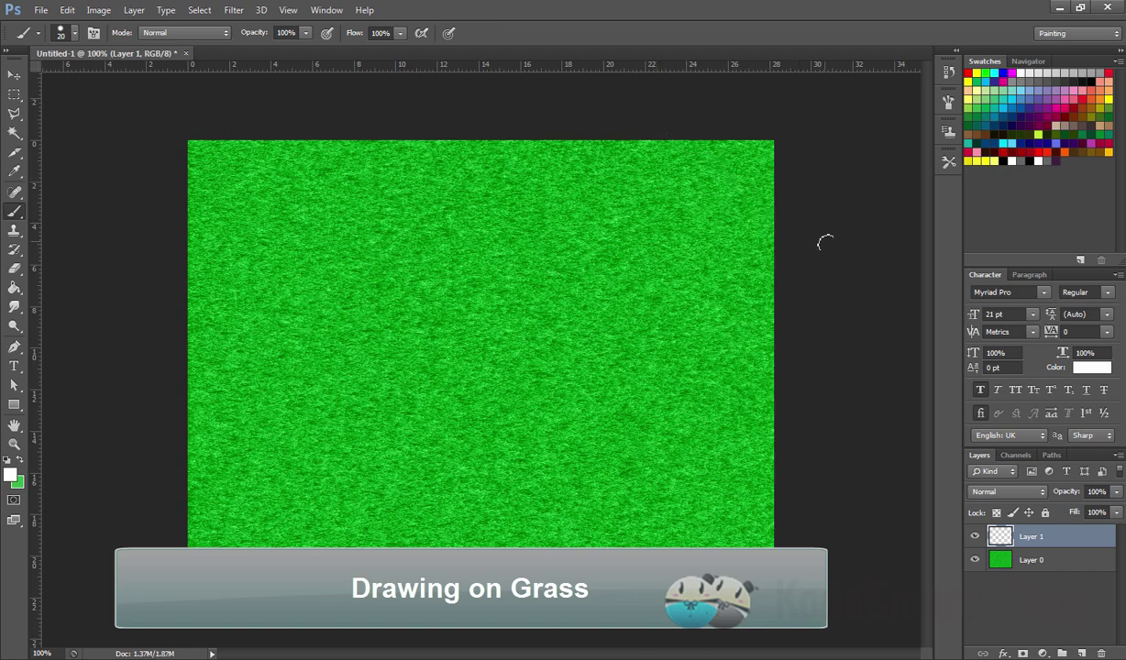
pyautogui.keyDown('shift'); pyautogui.click(792, 232); pyautogui.keyUp('shift')
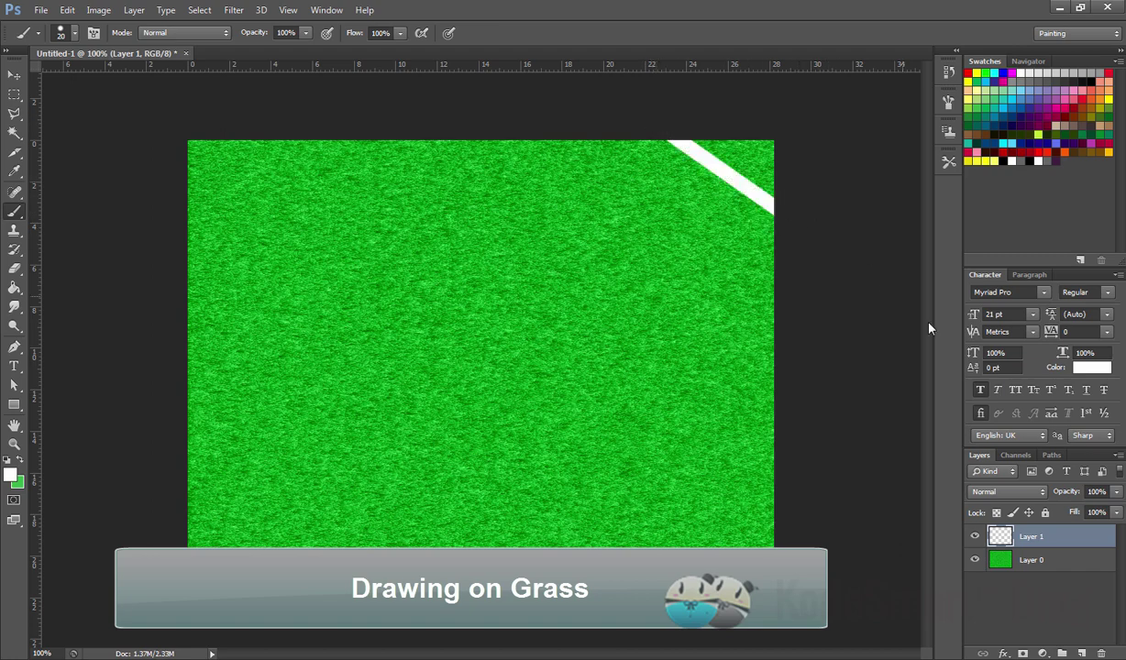
# - Lower Layer 1's fill to 55%
pyautogui.click(1116, 514)
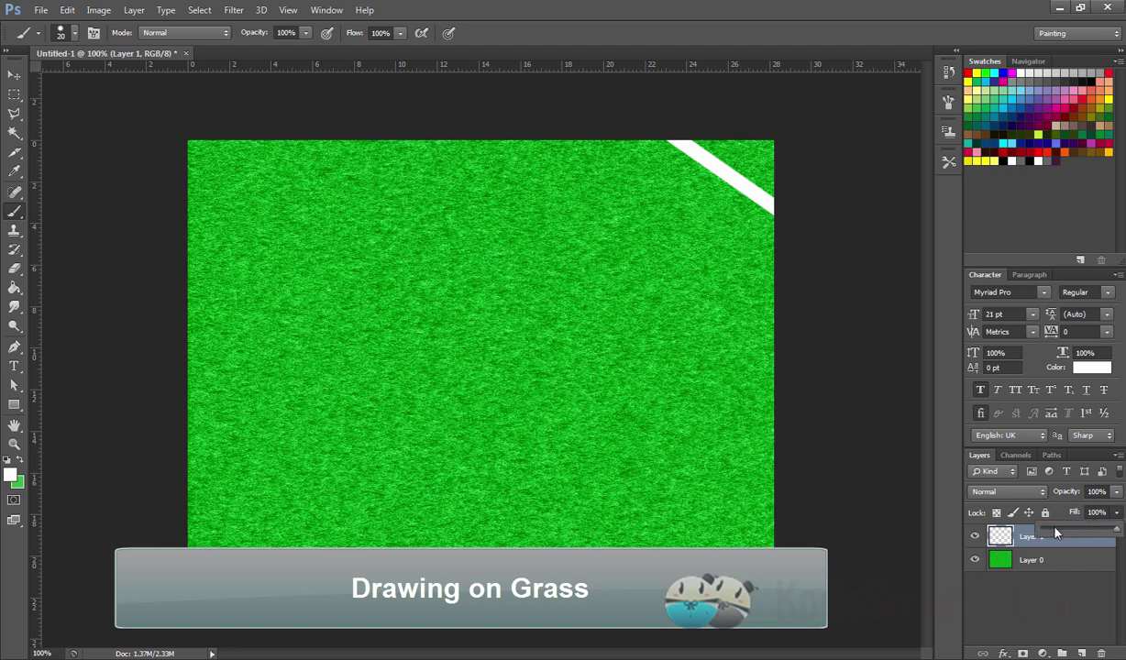
pyautogui.moveTo(1116, 529)
pyautogui.mouseDown()
pyautogui.moveTo(1055, 532)
pyautogui.moveTo(1065, 533)
pyautogui.mouseUp()
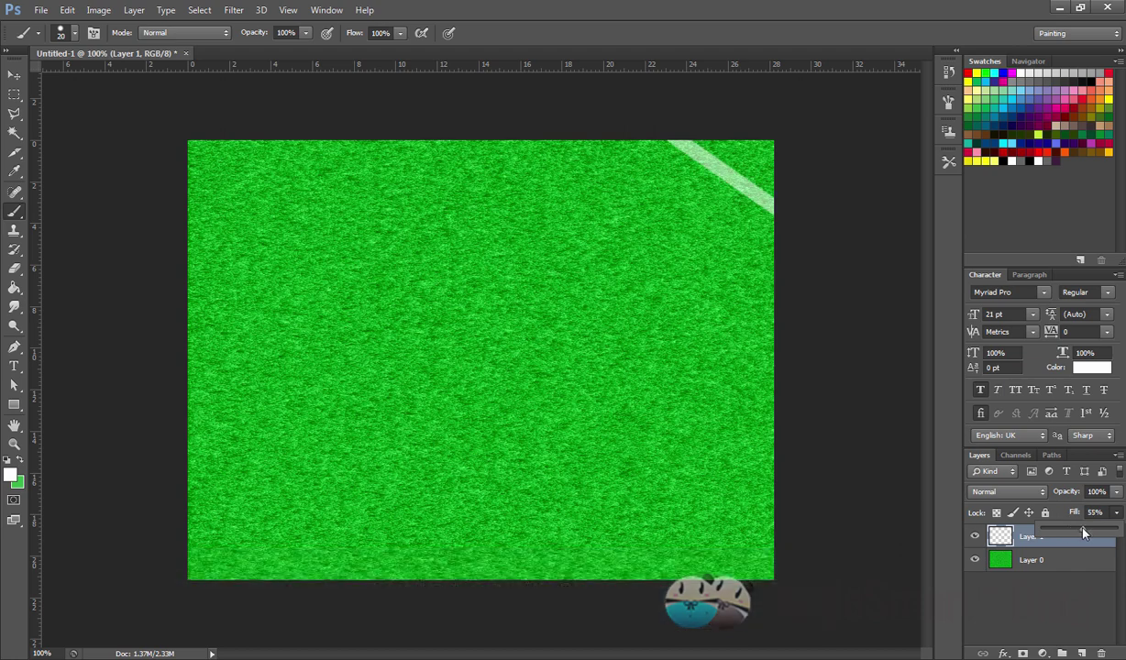
pyautogui.moveTo(1083, 534); pyautogui.dragTo(1086, 534)
# - Add an Inner Shadow to Layer 1 with size 4, distance 0 and 56% opacity
pyautogui.doubleClick(1016, 535)
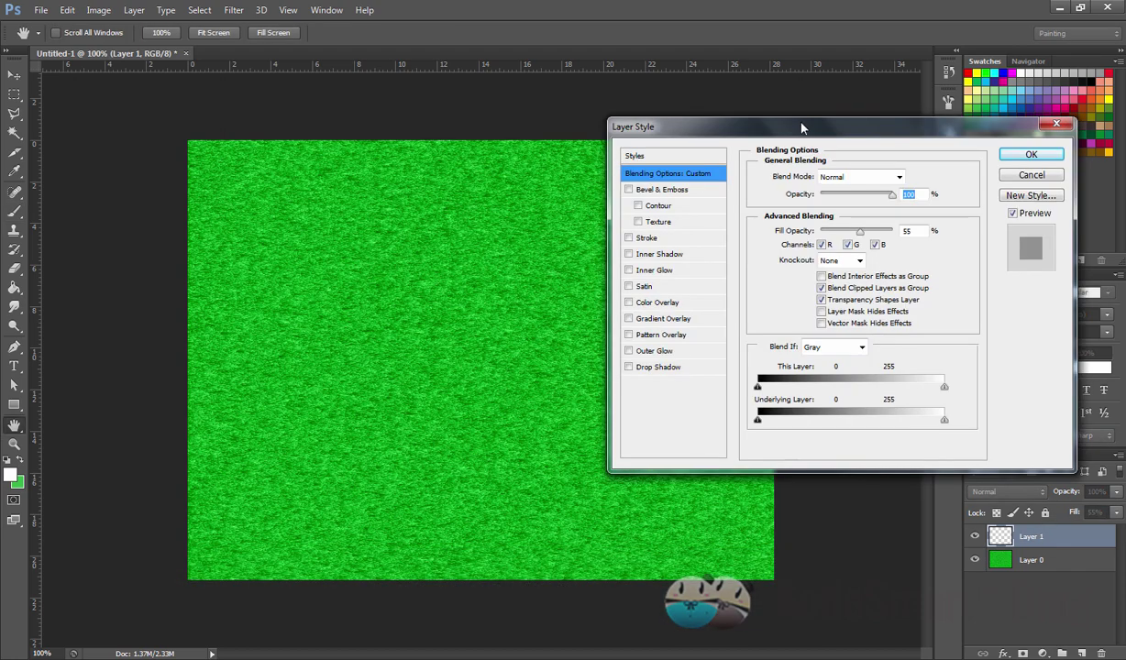
pyautogui.moveTo(798, 117)
pyautogui.mouseDown()
pyautogui.moveTo(576, 298)
pyautogui.moveTo(586, 232)
pyautogui.mouseUp()
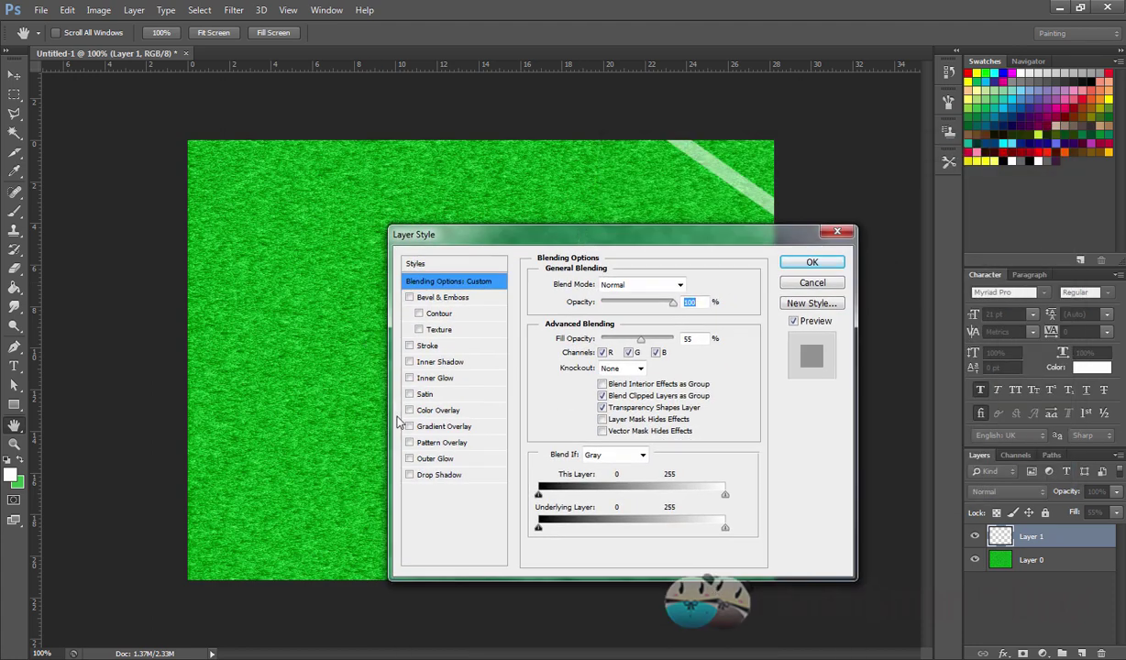
pyautogui.click(409, 362)
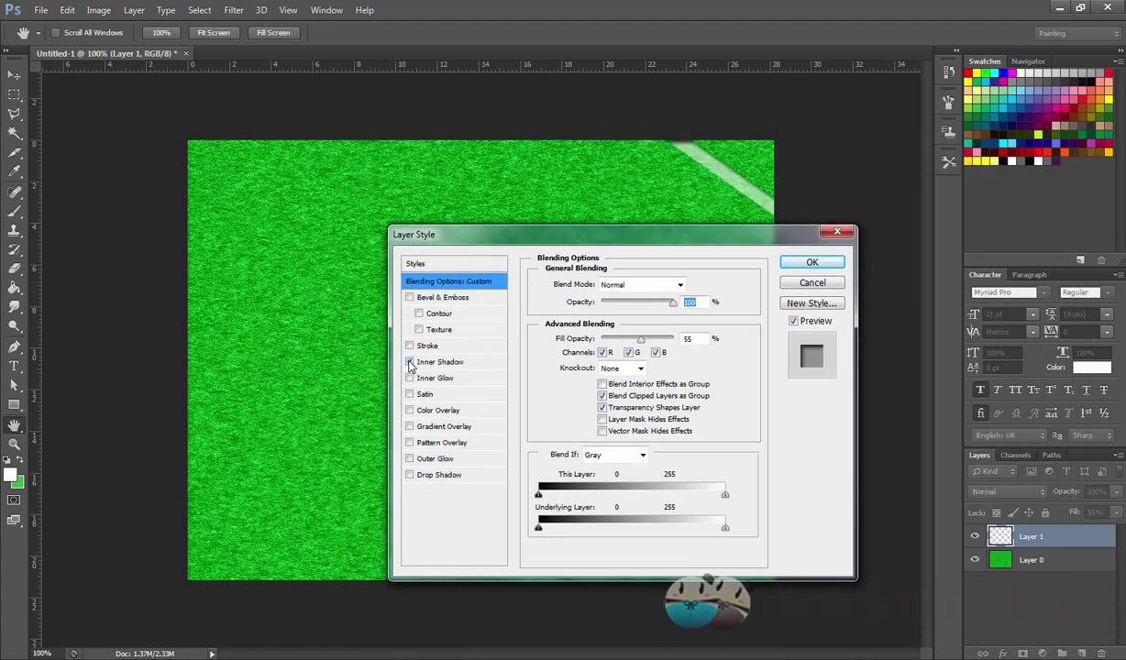
pyautogui.click(424, 361)
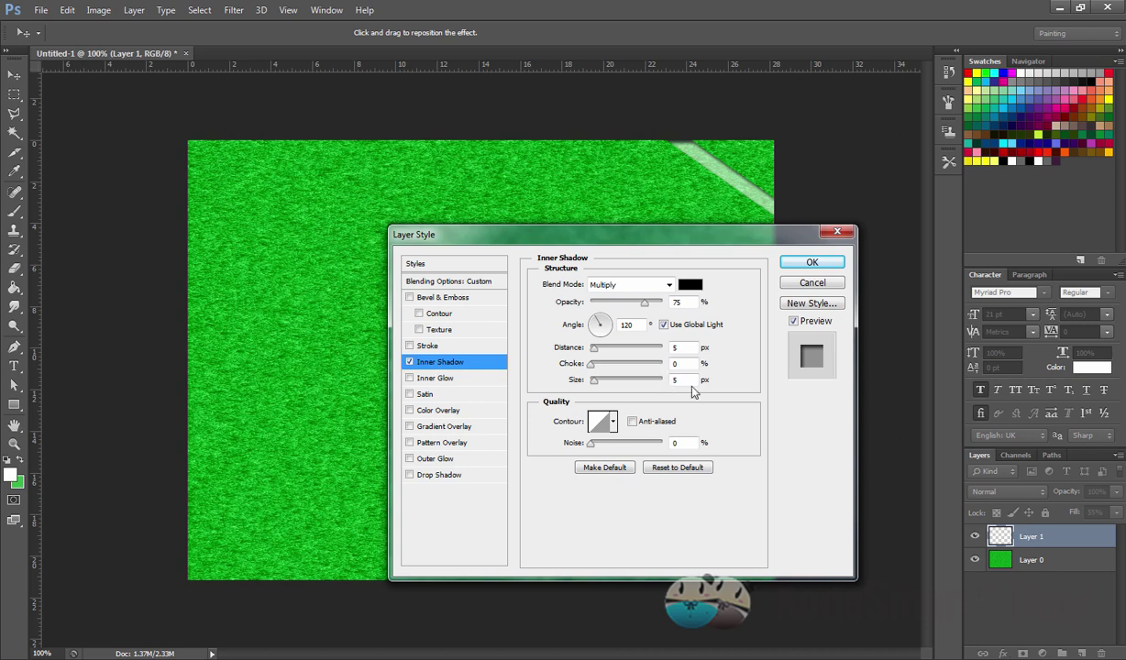
pyautogui.click(678, 380)
pyautogui.write('4')
pyautogui.hotkey('shift', 'Tab')
pyautogui.hotkey('shift', 'Tab')
pyautogui.press('Down')
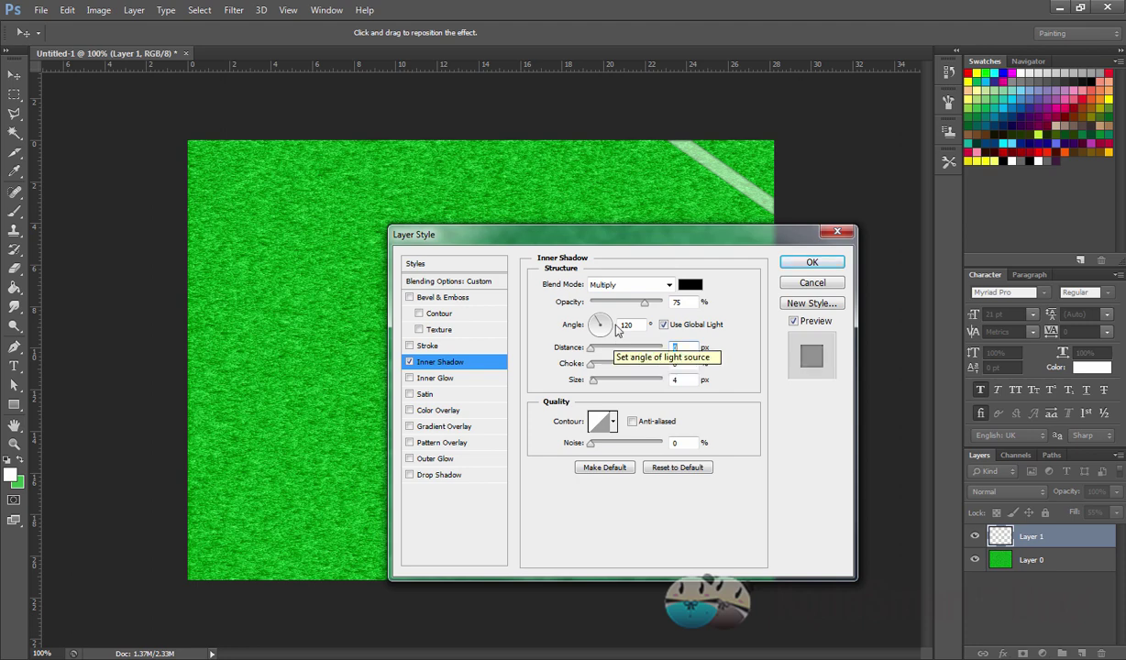
pyautogui.moveTo(645, 303); pyautogui.dragTo(630, 305)
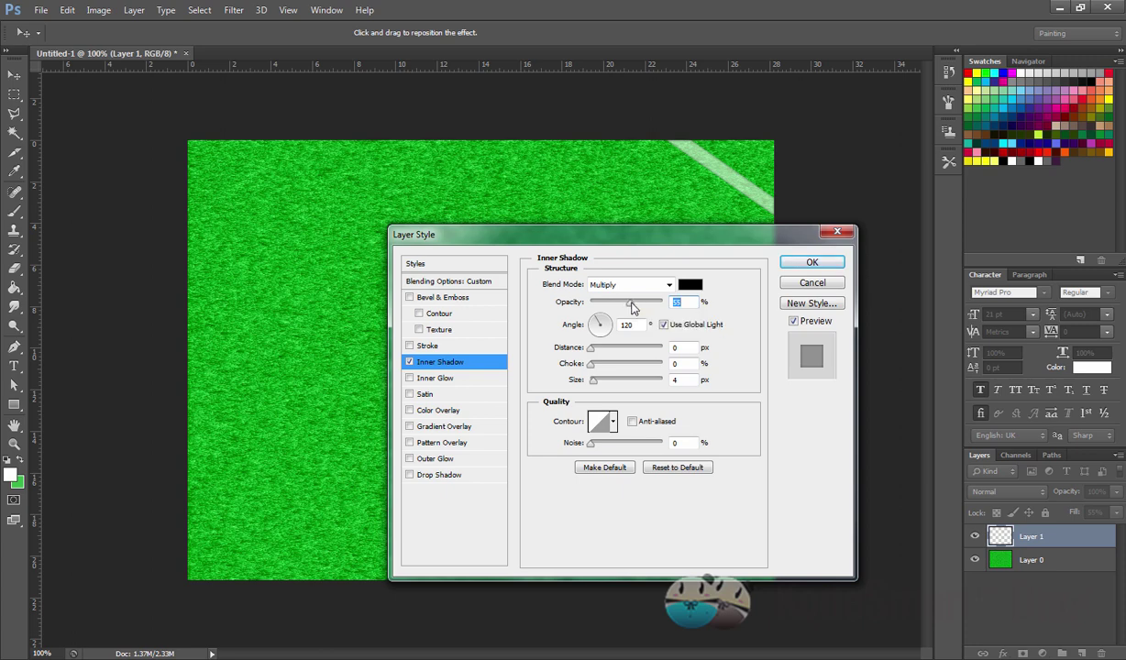
pyautogui.moveTo(632, 237); pyautogui.dragTo(480, 243)
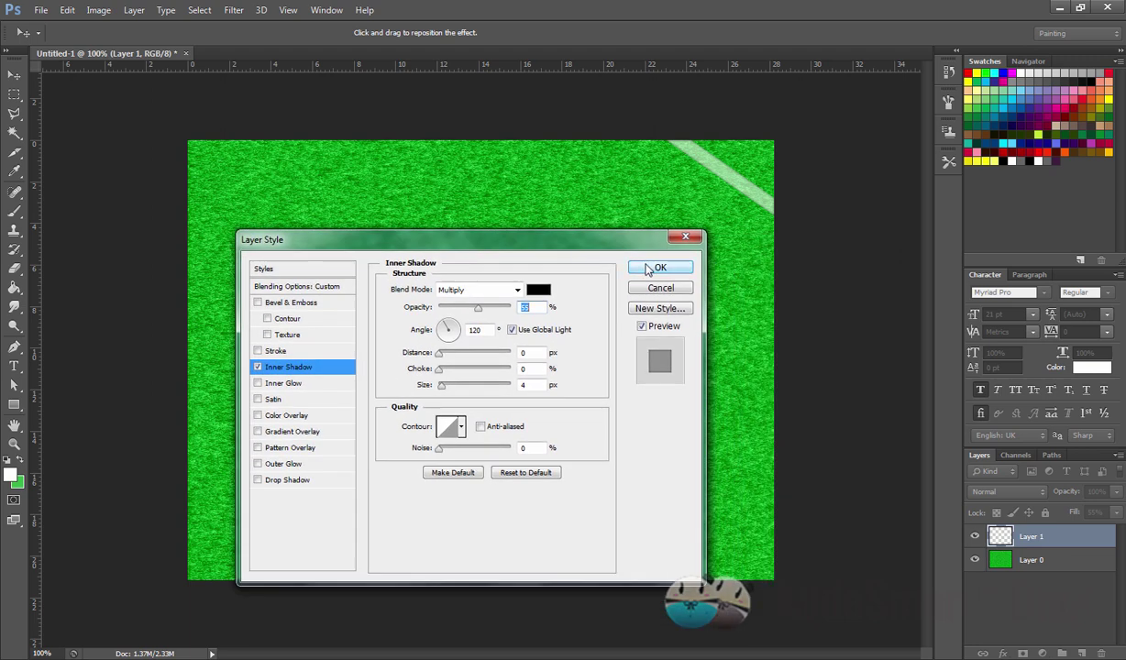
# - Apply Layer 1's inner shadow and lower its fill to about 58%
pyautogui.click(648, 269)
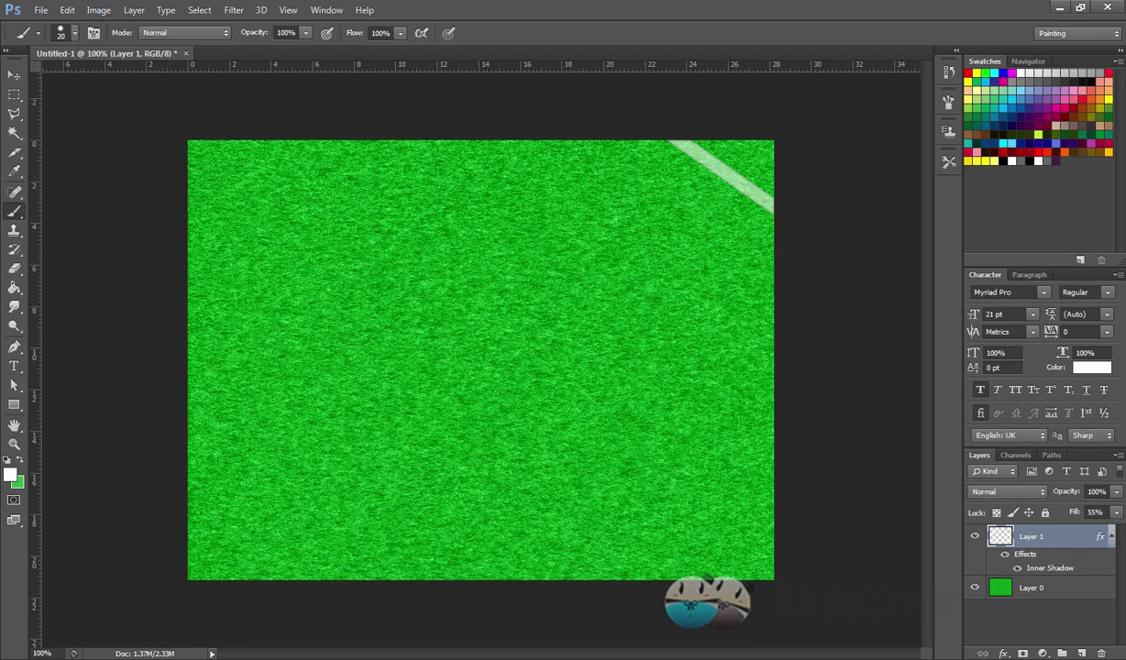
pyautogui.moveTo(1117, 512); pyautogui.dragTo(1091, 534)
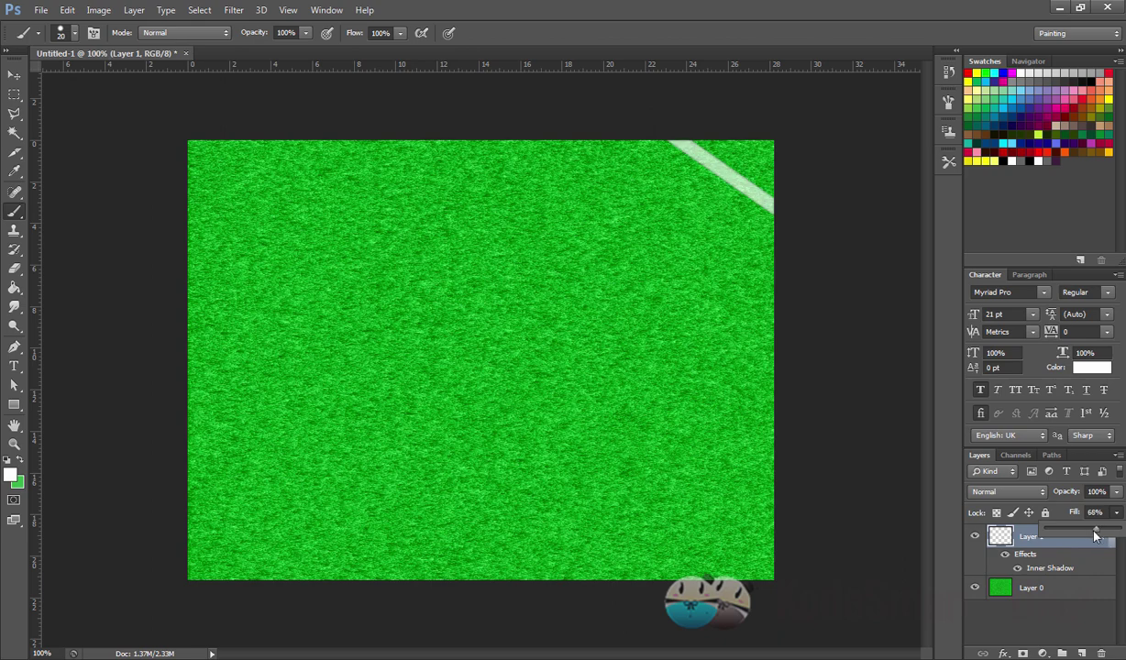
pyautogui.moveTo(1095, 535); pyautogui.dragTo(1089, 535)
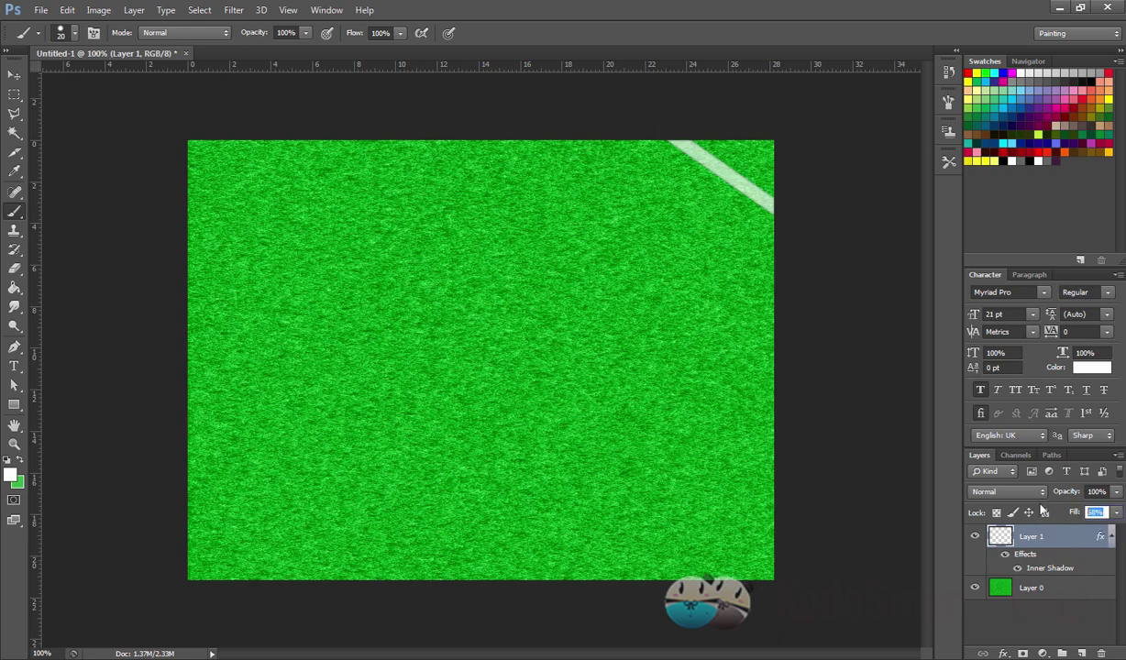
pyautogui.click(1045, 587)
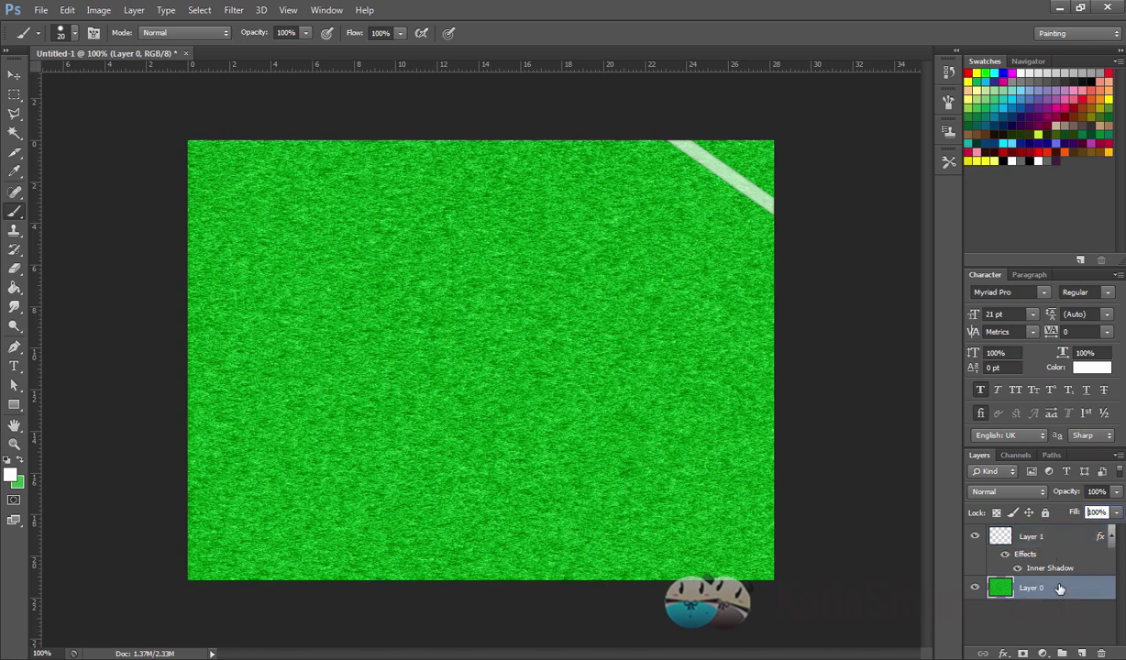
pyautogui.click(1066, 537)
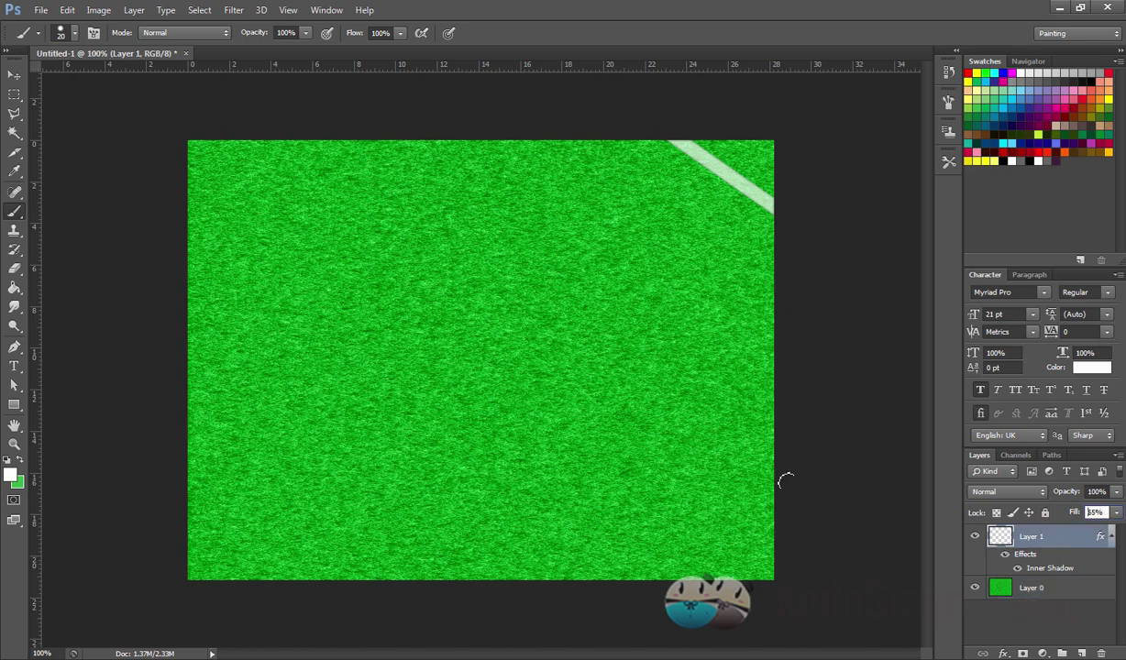
# - Add a white 'SPORTS 08' title across the middle of the grass at 64 pt
pyautogui.click(13, 366)
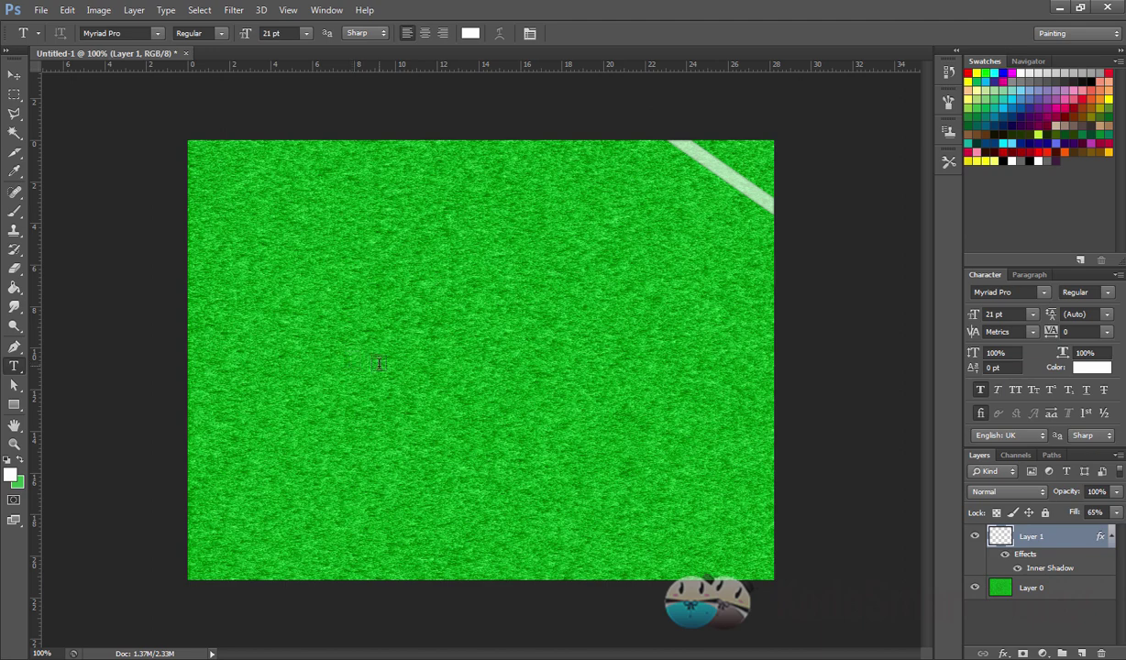
pyautogui.click(378, 363)
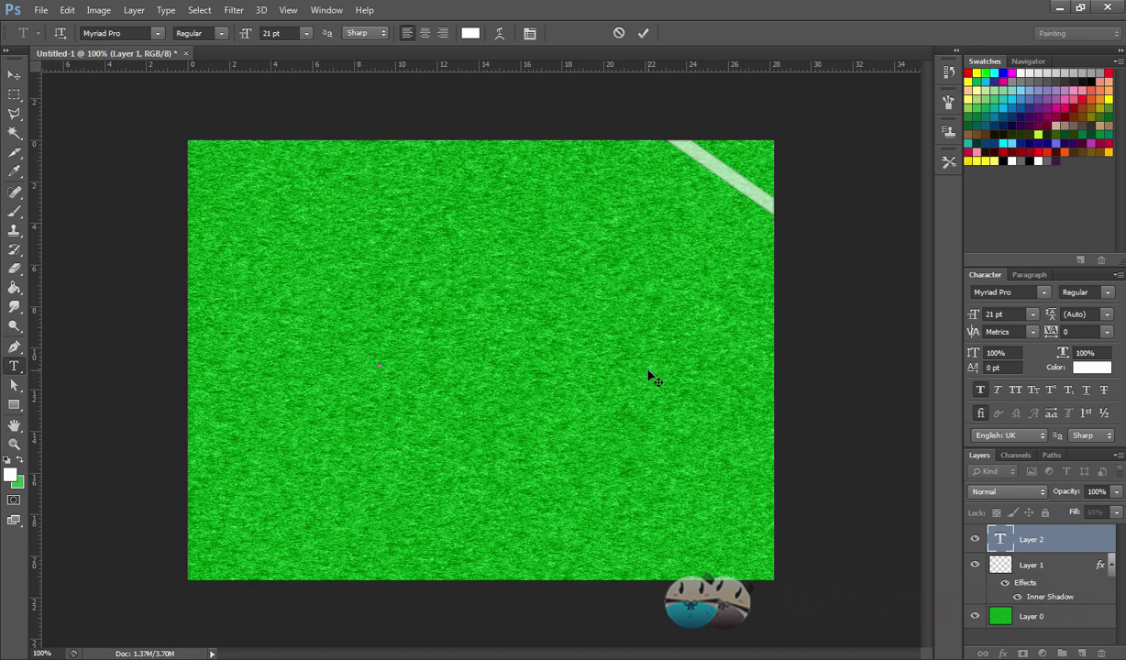
pyautogui.write('SPO')
pyautogui.write('RTS')
pyautogui.write(' 0')
pyautogui.write('8')
pyautogui.hotkey('ctrl', 'a')
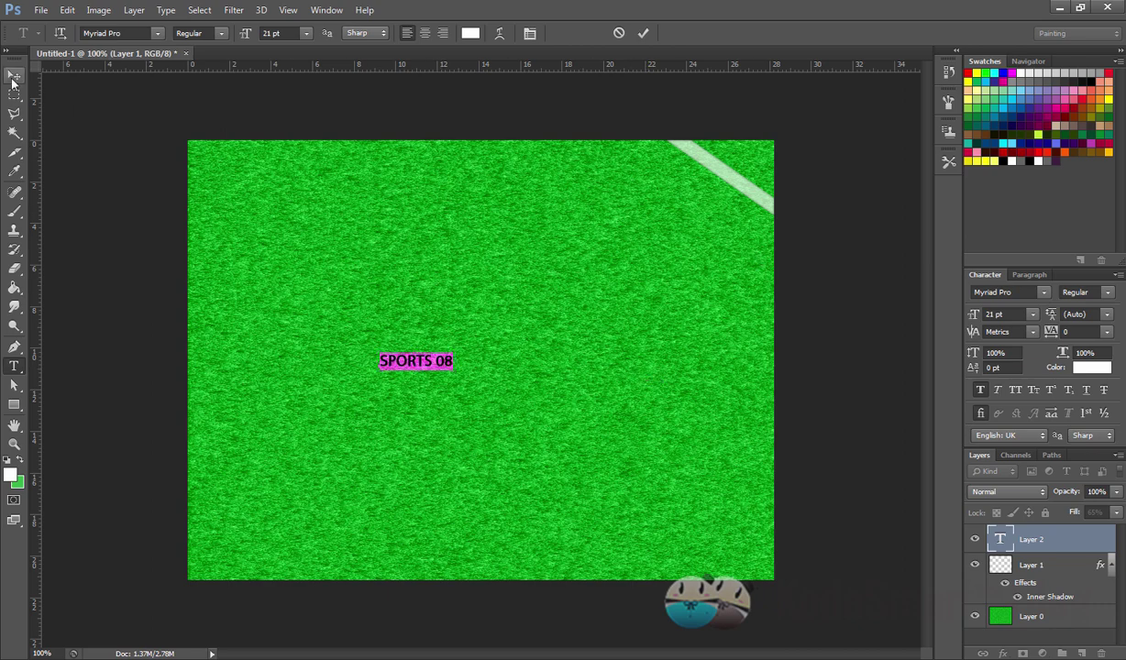
pyautogui.hotkey('ctrl', 'shift', '.')
pyautogui.hotkey('ctrl', 'shift', '.')
pyautogui.hotkey('ctrl', 'shift', '.')
pyautogui.hotkey('ctrl', 'shift', '.')
pyautogui.hotkey('ctrl', 'shift', '.')
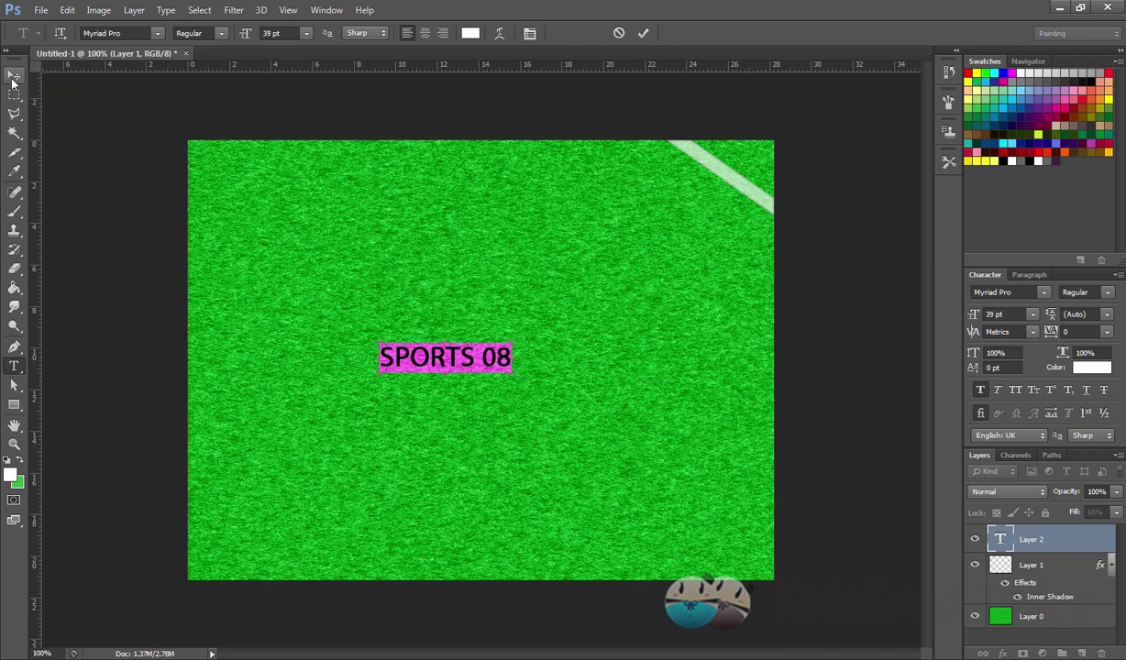
pyautogui.hotkey('ctrl', 'shift', '.')
pyautogui.hotkey('ctrl', 'shift', '.')
pyautogui.hotkey('ctrl', 'shift', '.')
pyautogui.hotkey('ctrl', 'shift', '.')
pyautogui.hotkey('ctrl', 'shift', '.')
pyautogui.hotkey('ctrl', 'shift', '.')
pyautogui.click(13, 77)
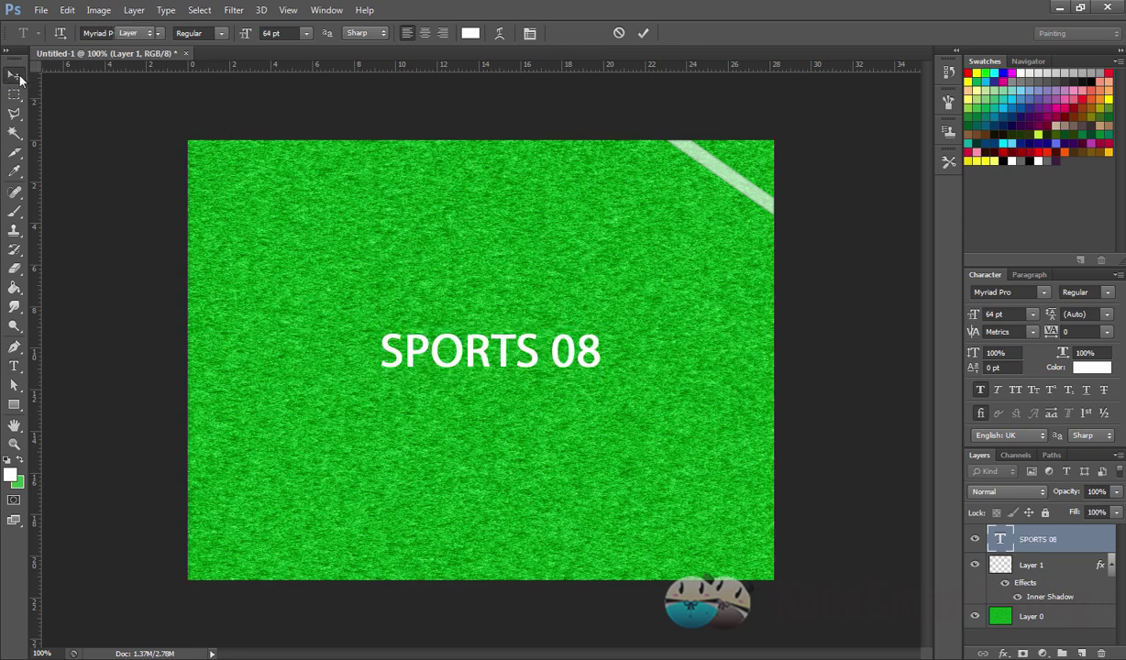
# - Shift the title left and set it in Impact after trying Poplar Std and Quartz MS
pyautogui.moveTo(503, 376); pyautogui.dragTo(475, 386)
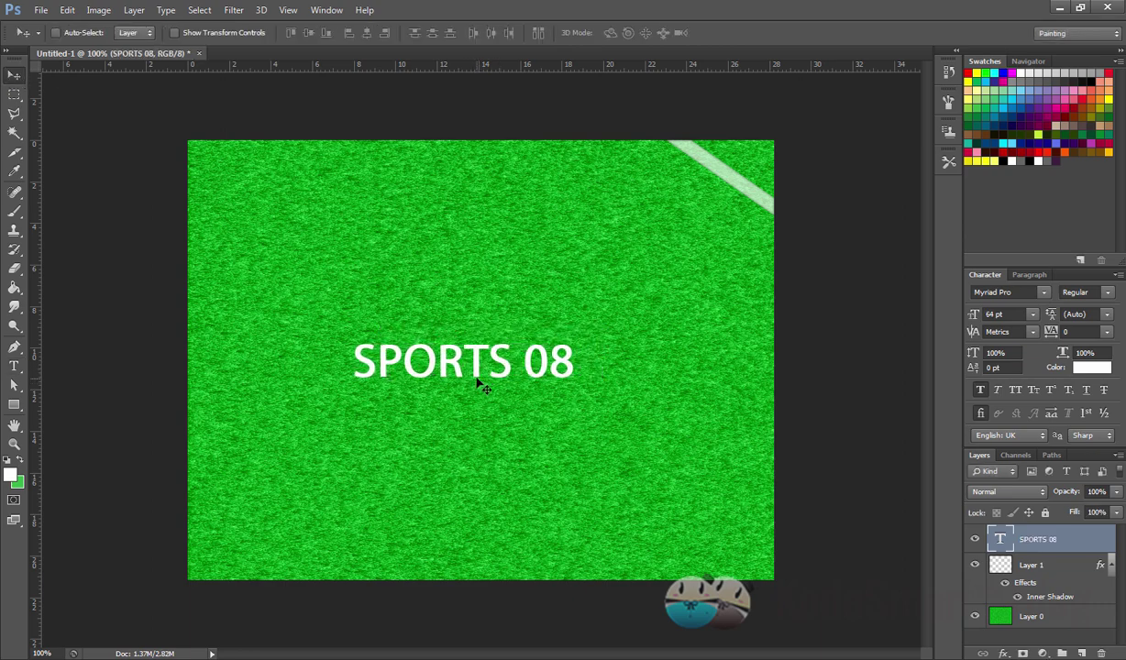
pyautogui.click(1043, 293)
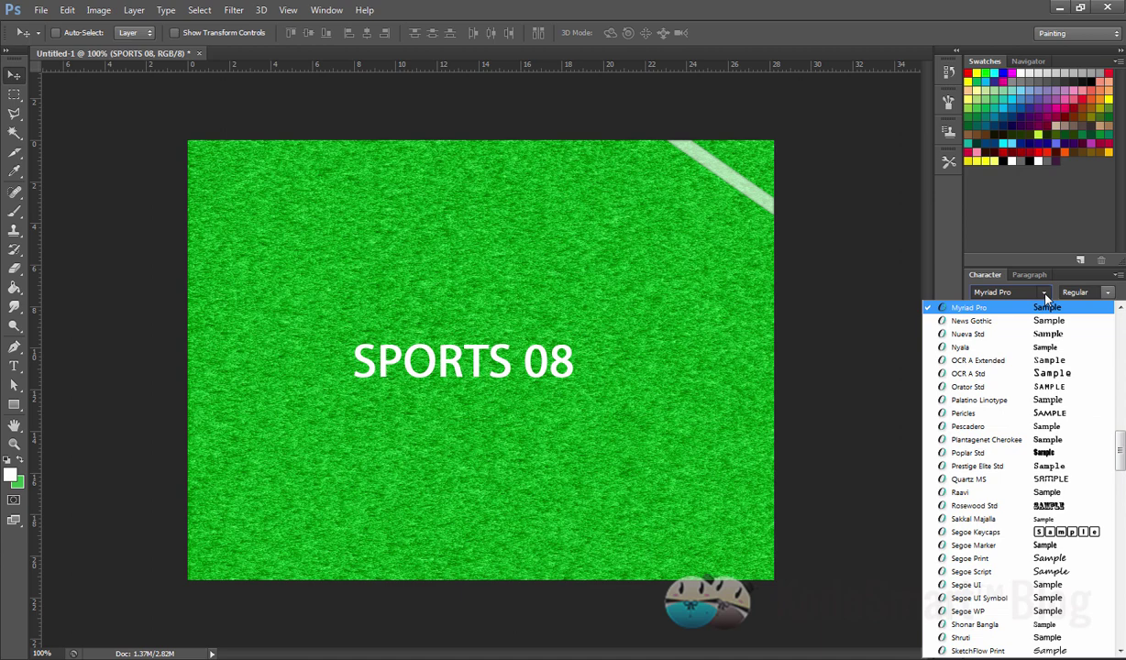
pyautogui.click(1100, 453)
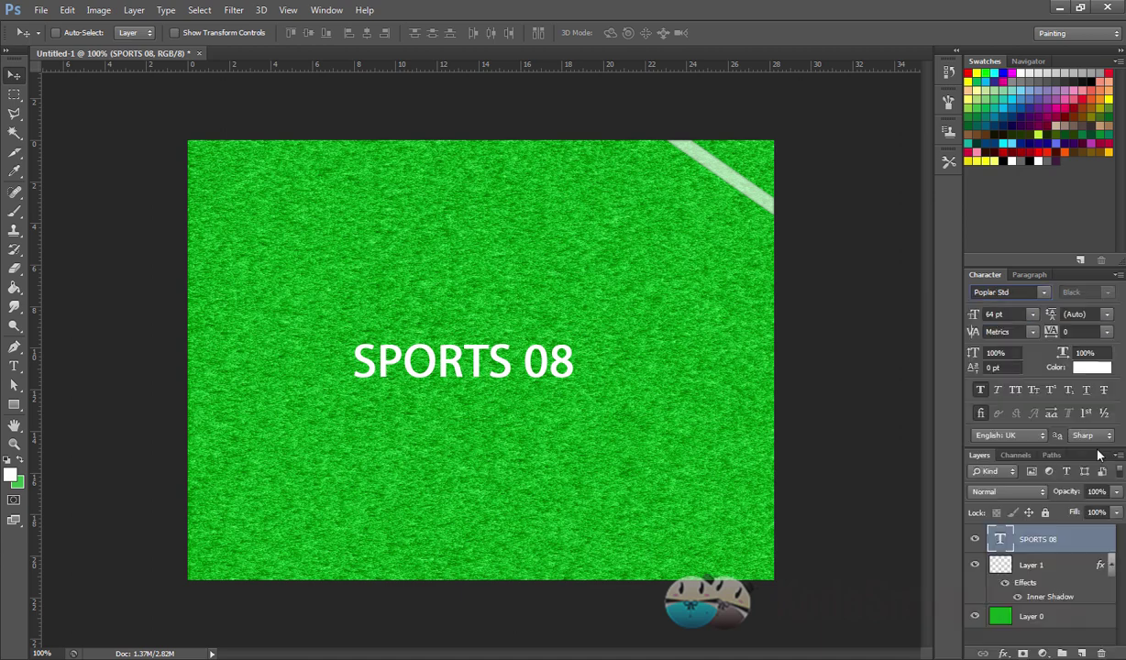
pyautogui.click(1050, 293)
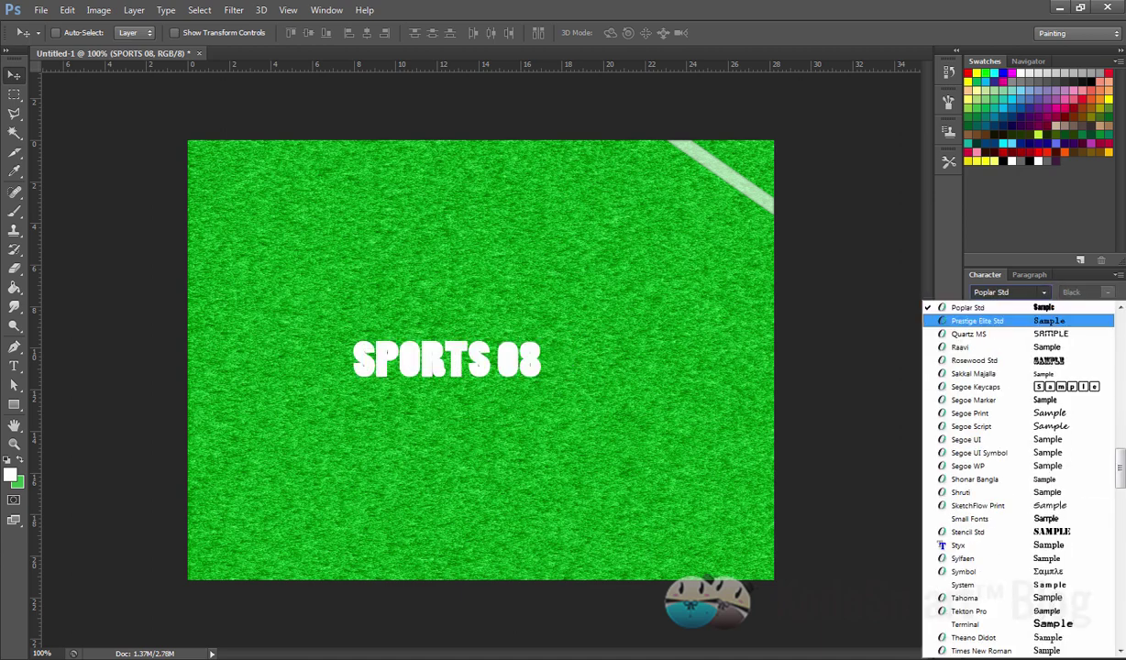
pyautogui.click(1084, 342)
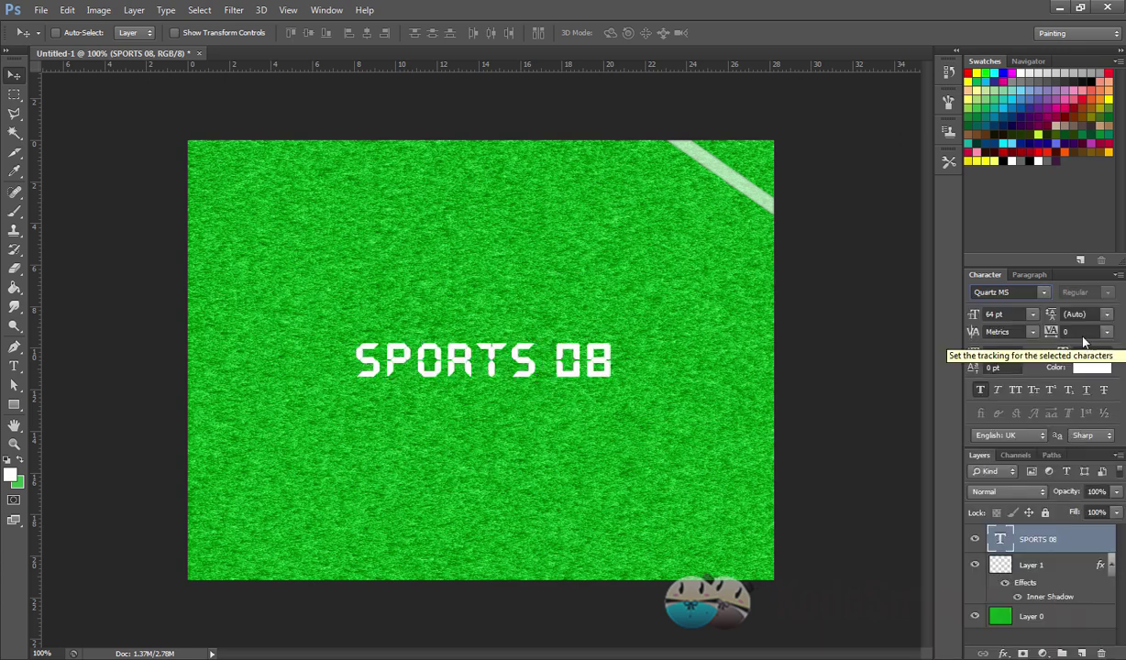
pyautogui.click(1044, 291)
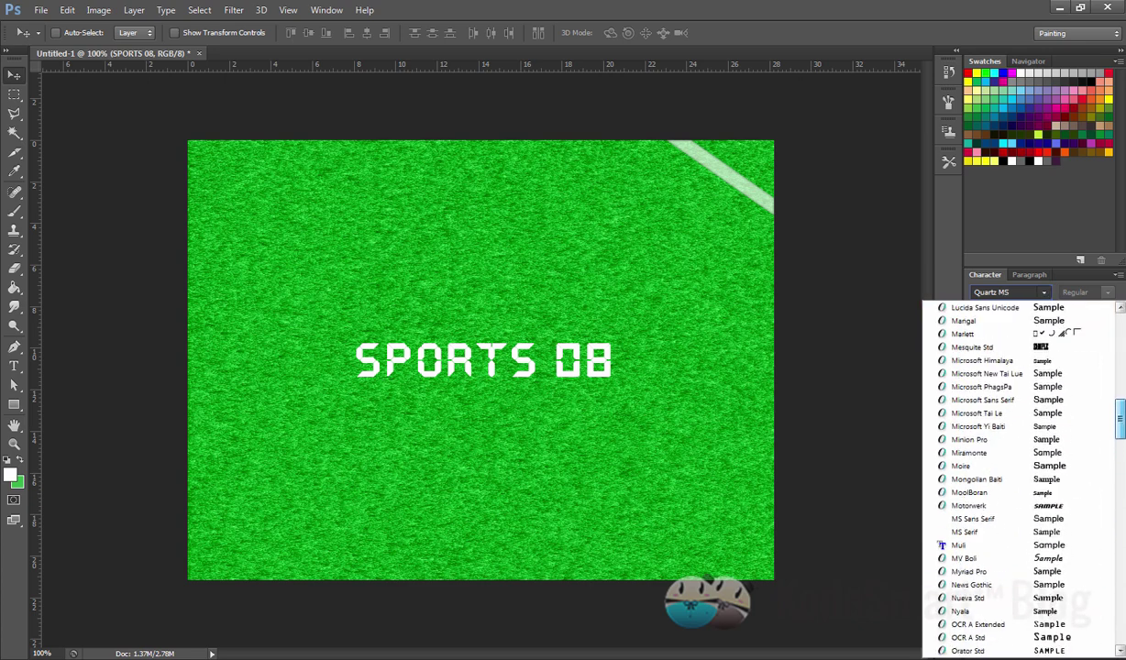
pyautogui.moveTo(1120, 463); pyautogui.dragTo(1120, 378)
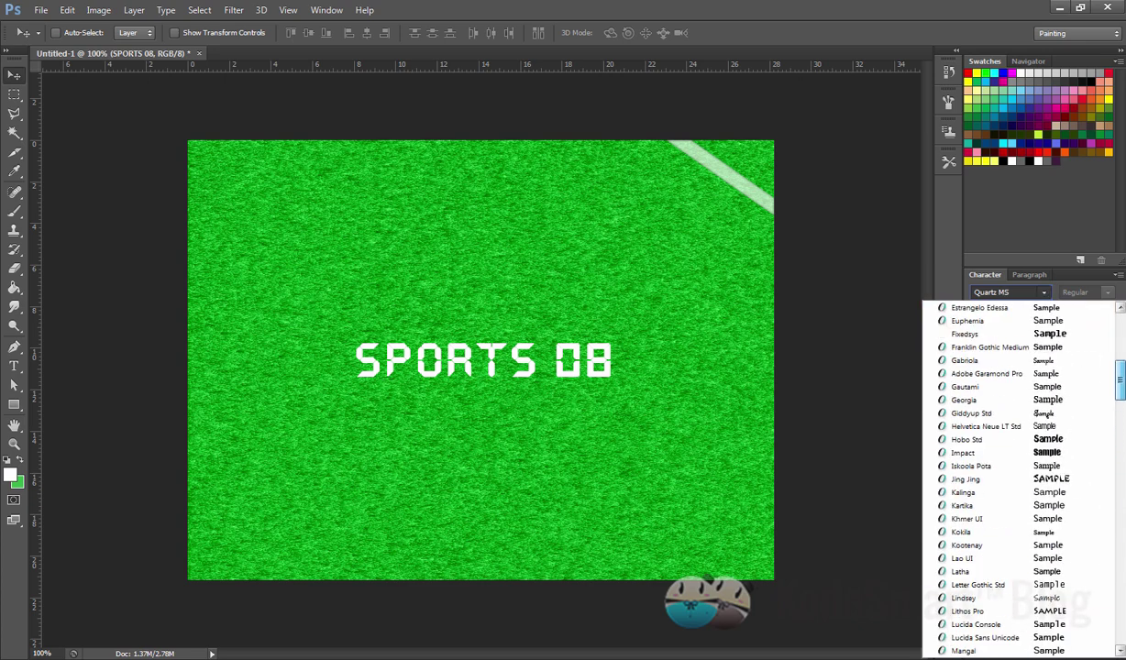
pyautogui.click(1042, 452)
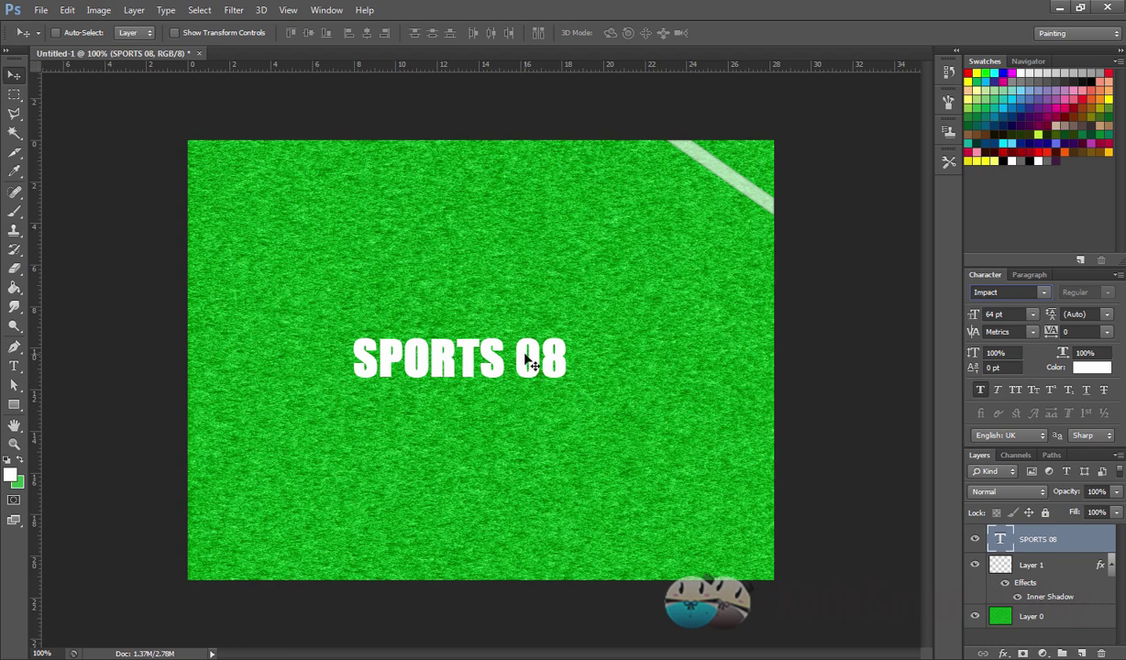
# - Scale the title up about 139% to 88.9 pt and move it left and down
pyautogui.hotkey('ctrl', 't')
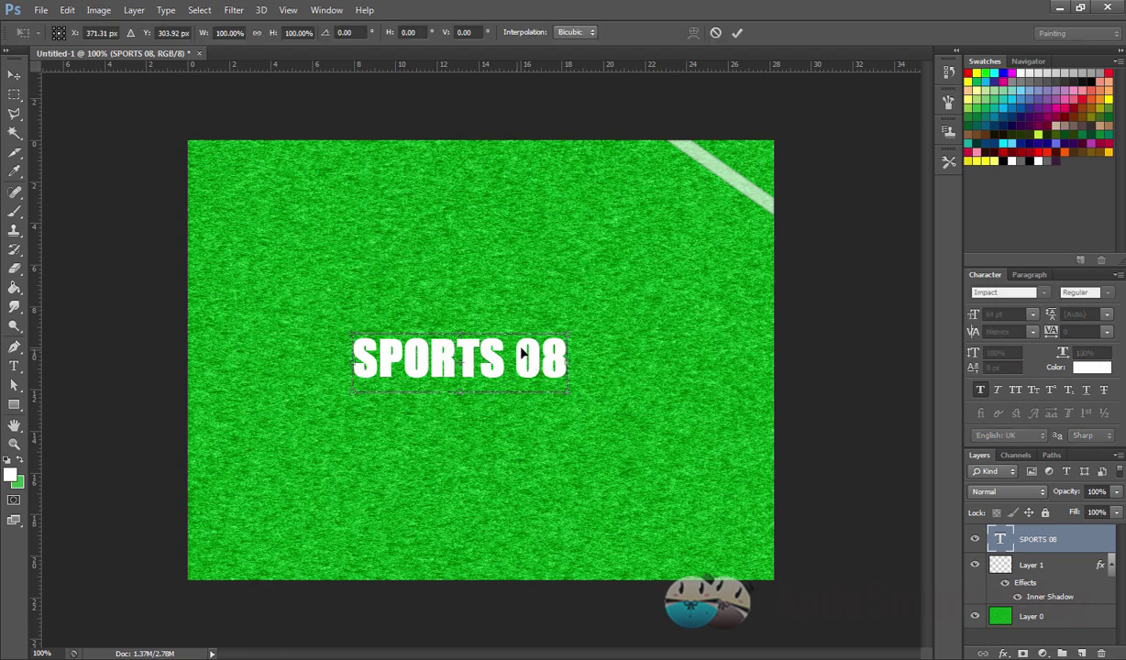
pyautogui.moveTo(564, 332); pyautogui.dragTo(647, 310)
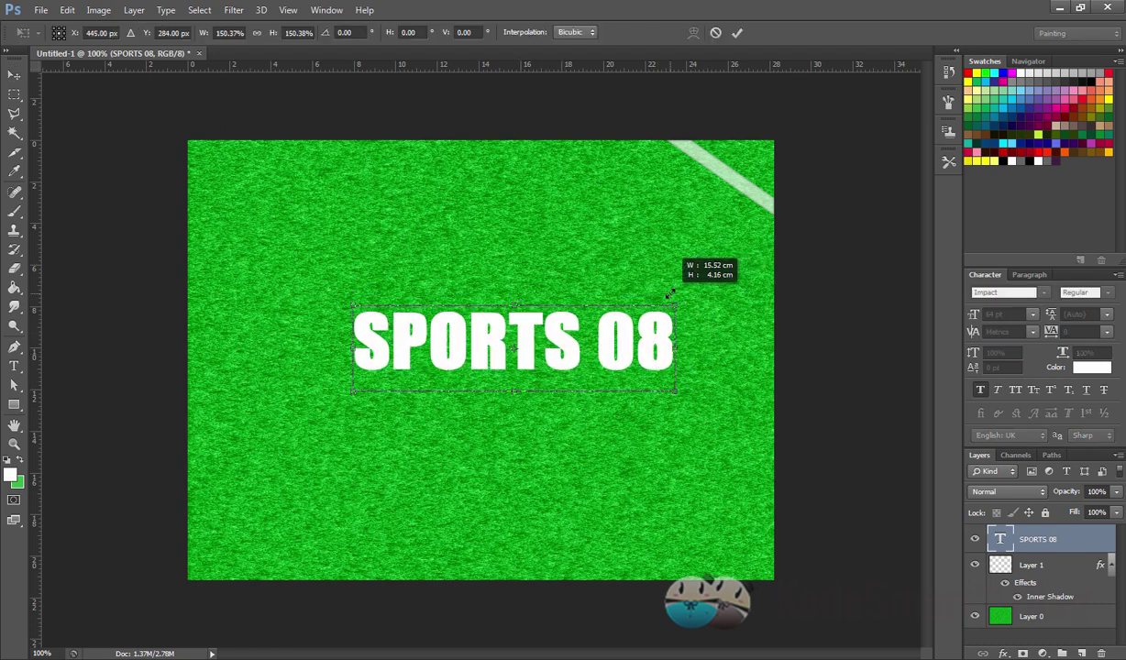
pyautogui.moveTo(551, 350); pyautogui.dragTo(500, 375)
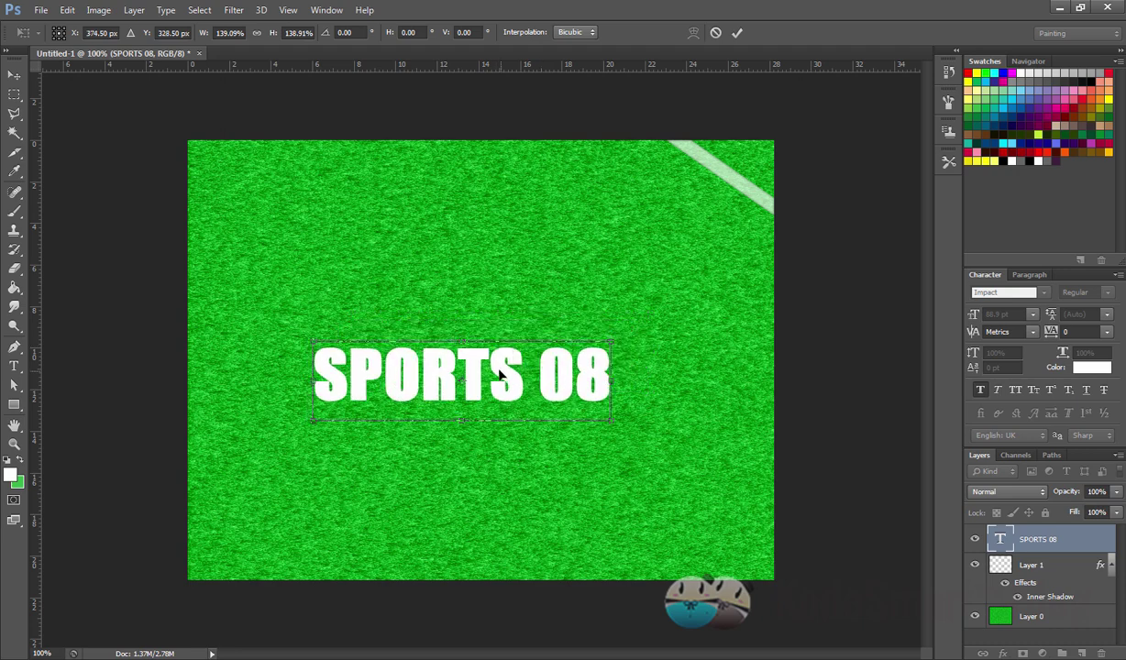
pyautogui.press('Return')
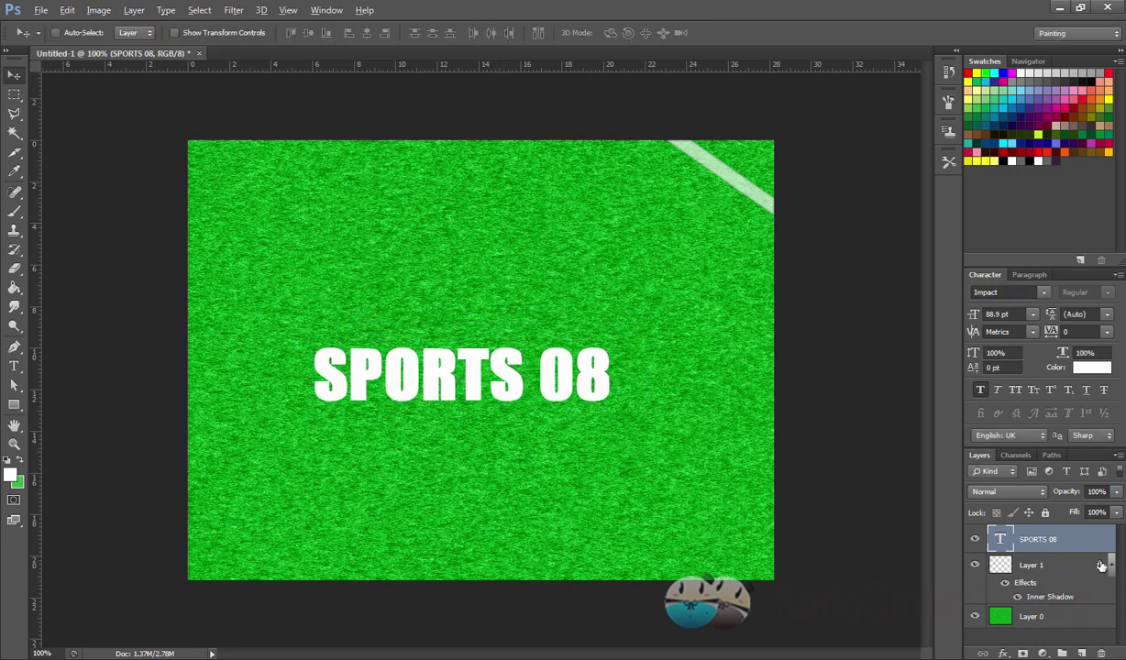
# - Copy Layer 1's Inner Shadow onto SPORTS 08 and set its fill to 65%
pyautogui.moveTo(1100, 565); pyautogui.dragTo(1102, 542)
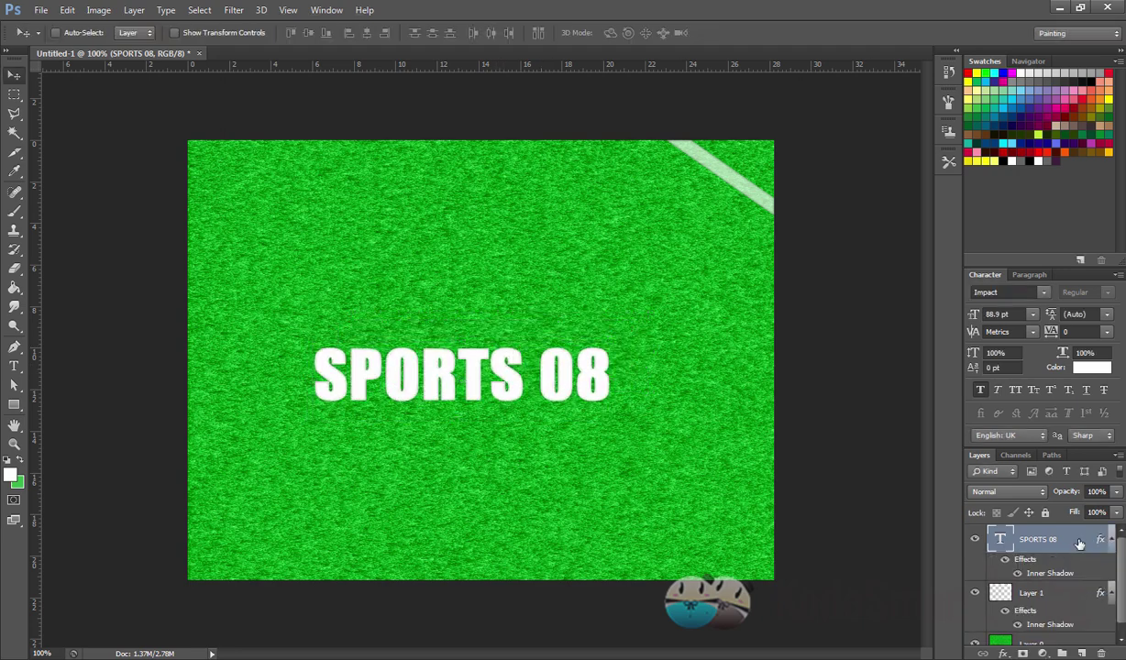
pyautogui.click(1036, 594)
pyautogui.click(1038, 541)
pyautogui.click(1116, 512)
pyautogui.moveTo(1094, 532); pyautogui.dragTo(1091, 532)
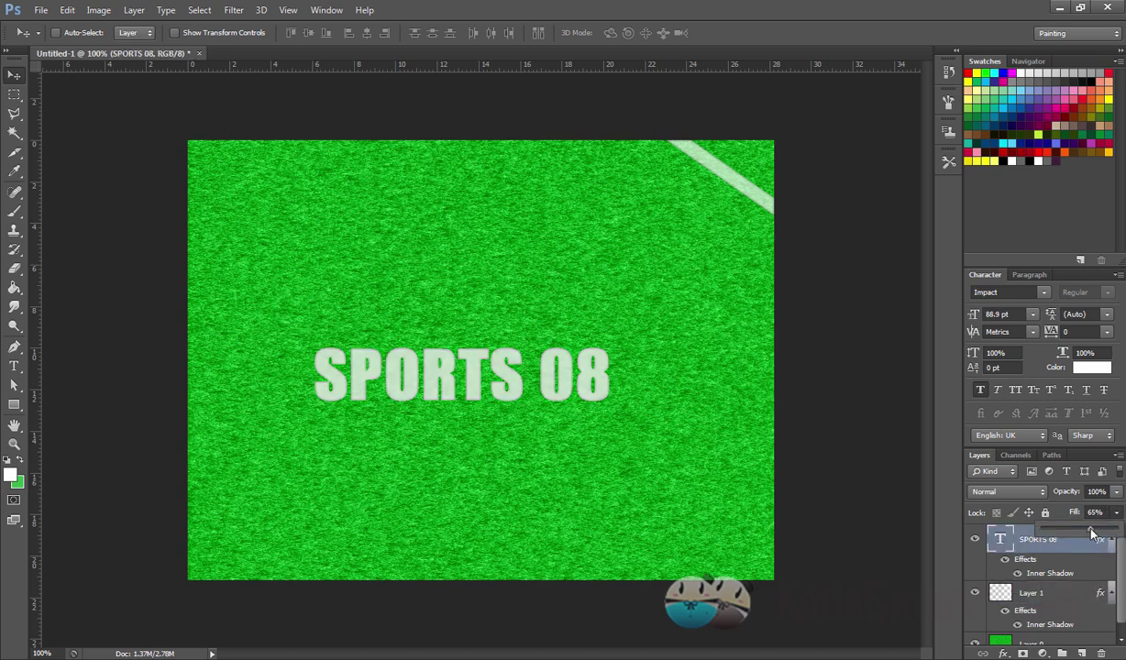
pyautogui.click(1024, 552)
pyautogui.click(1067, 588)
pyautogui.click(1064, 543)
# - Centre SPORTS 08 horizontally on the canvas by aligning it with Layer 0
pyautogui.moveTo(481, 372); pyautogui.dragTo(490, 358)
pyautogui.scroll(-1, 1046, 587)
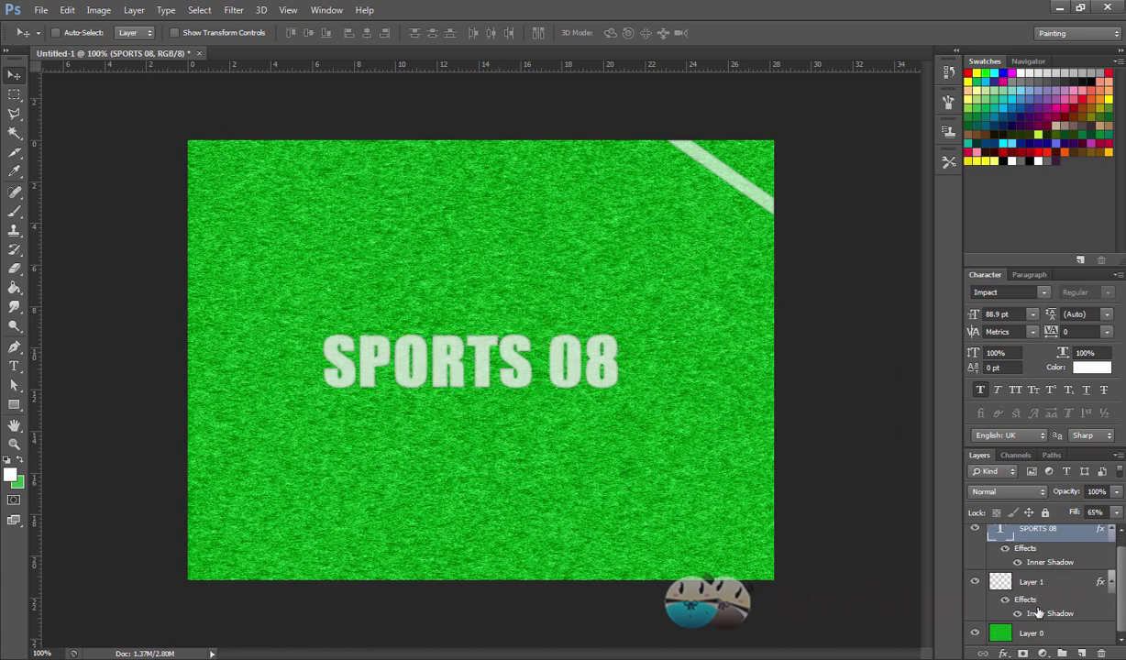
pyautogui.keyDown('ctrl'); pyautogui.click(1054, 630); pyautogui.keyUp('ctrl')
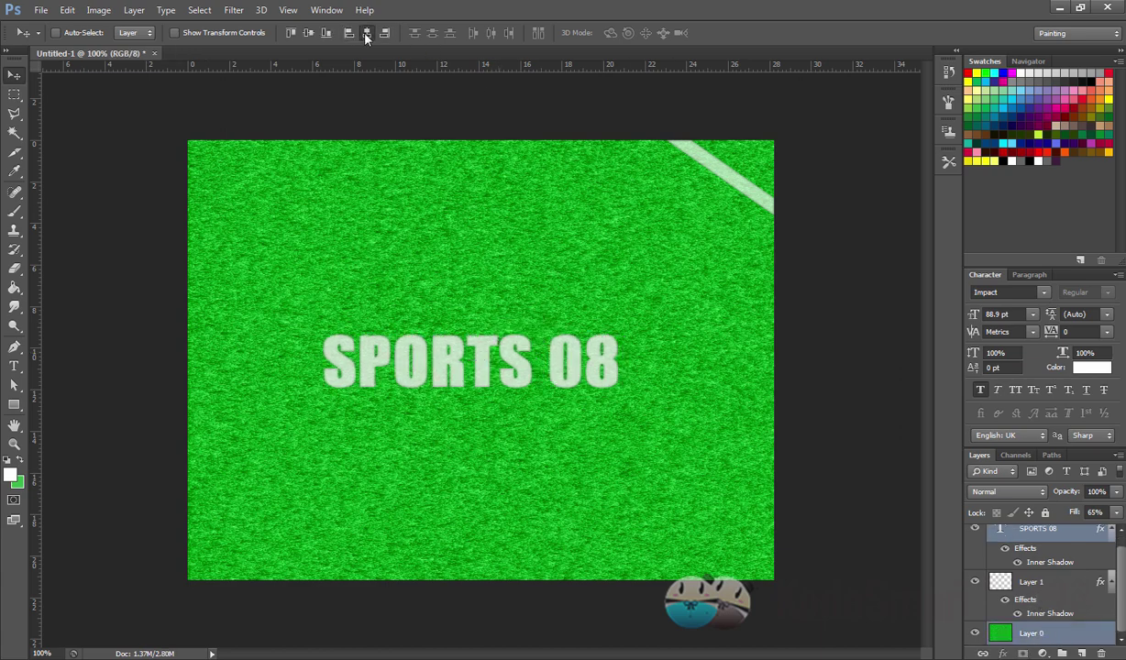
pyautogui.click(310, 33)
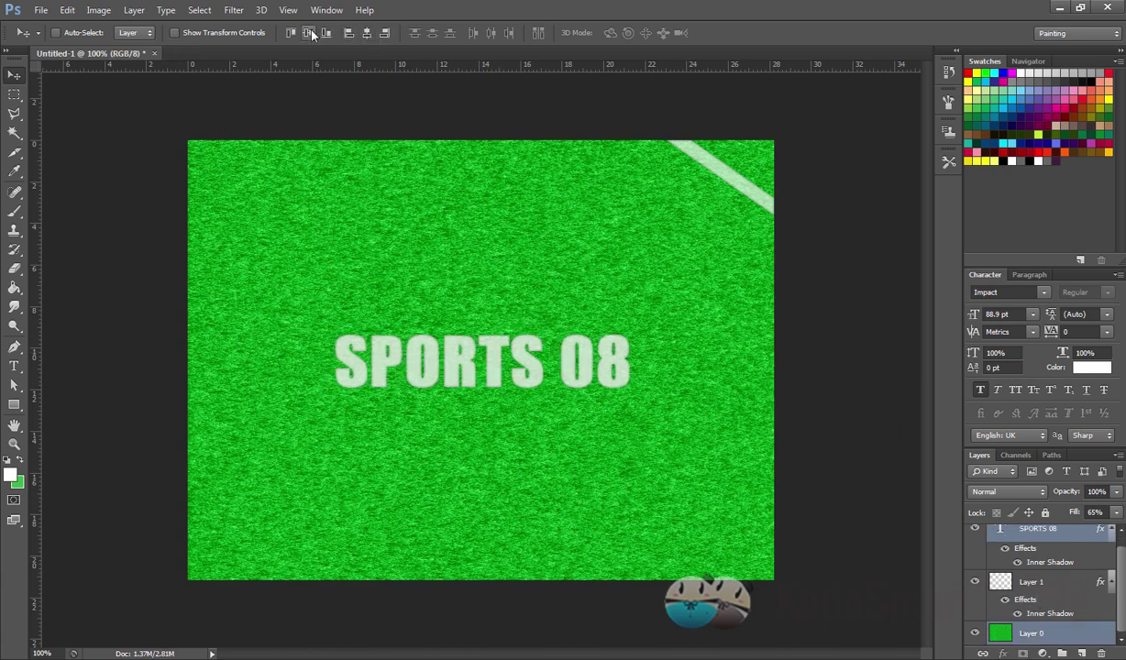
pyautogui.click(1036, 530)
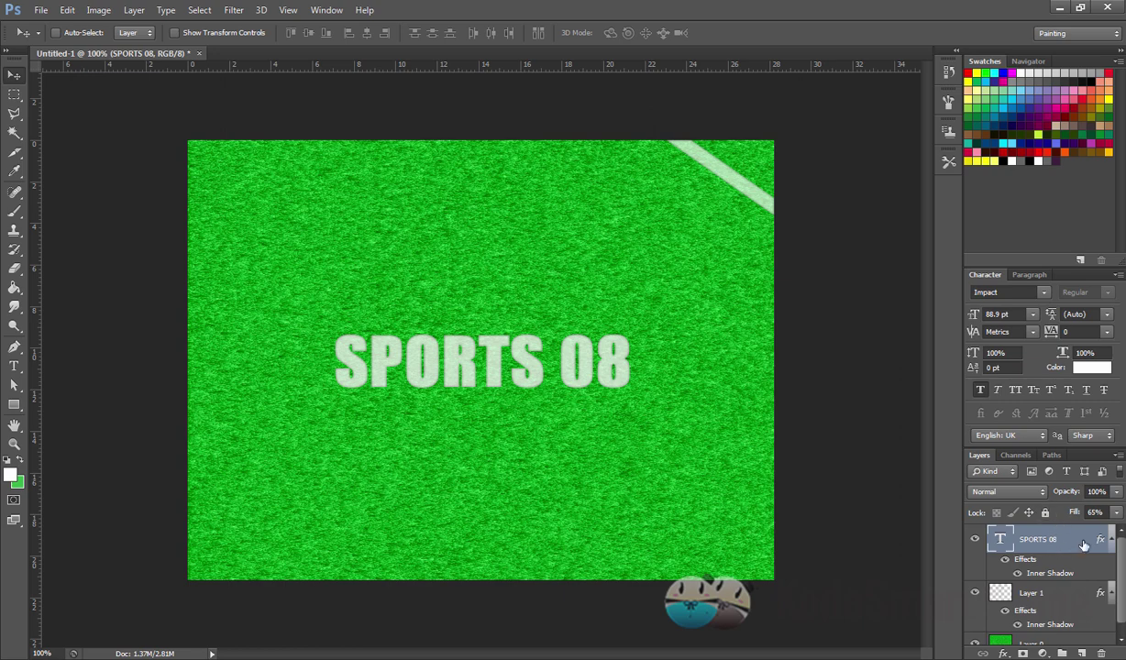
# - Enable a white Outer Glow on the SPORTS 08 layer
pyautogui.doubleClick(1083, 545)
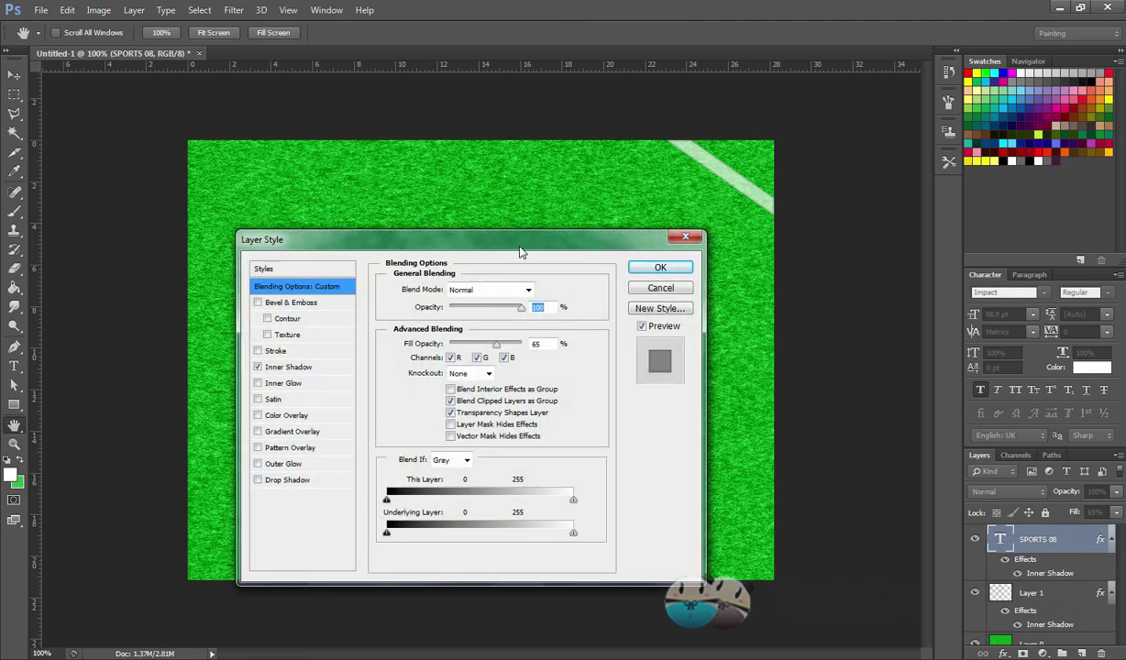
pyautogui.moveTo(523, 249)
pyautogui.mouseDown()
pyautogui.moveTo(896, 252)
pyautogui.moveTo(937, 213)
pyautogui.mouseUp()
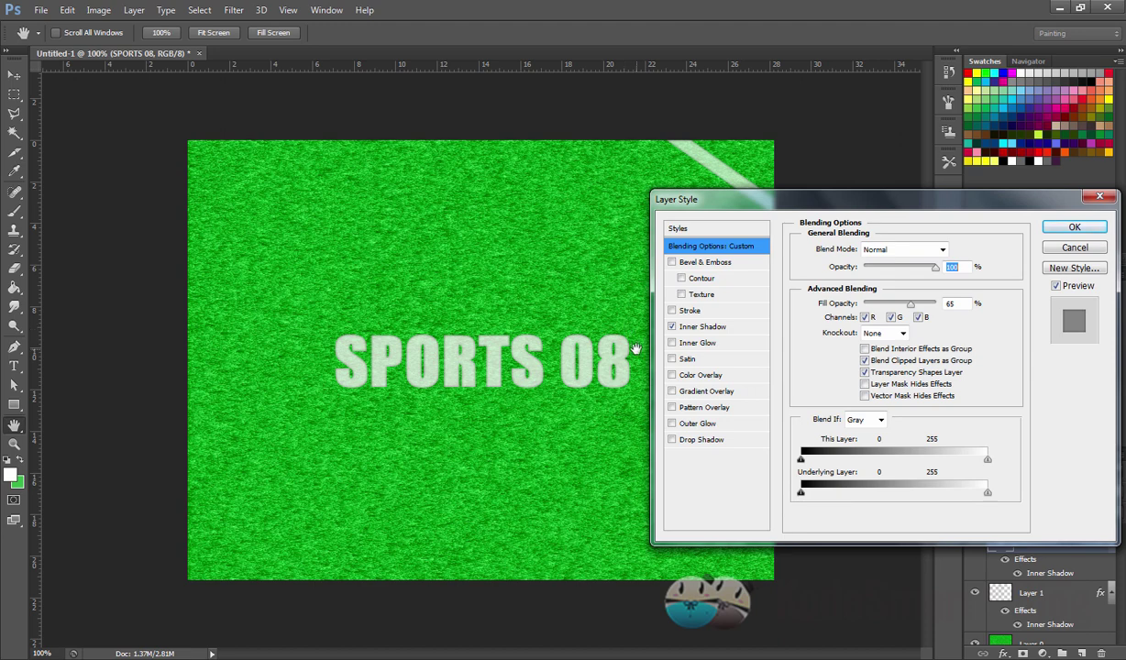
pyautogui.click(672, 423)
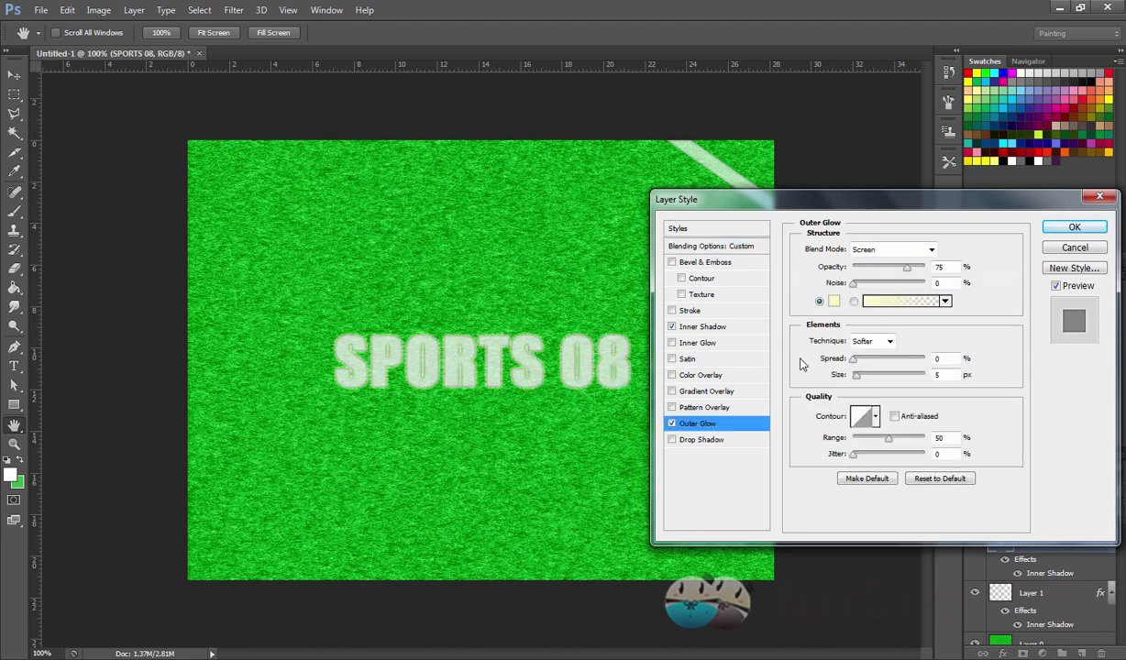
pyautogui.click(833, 301)
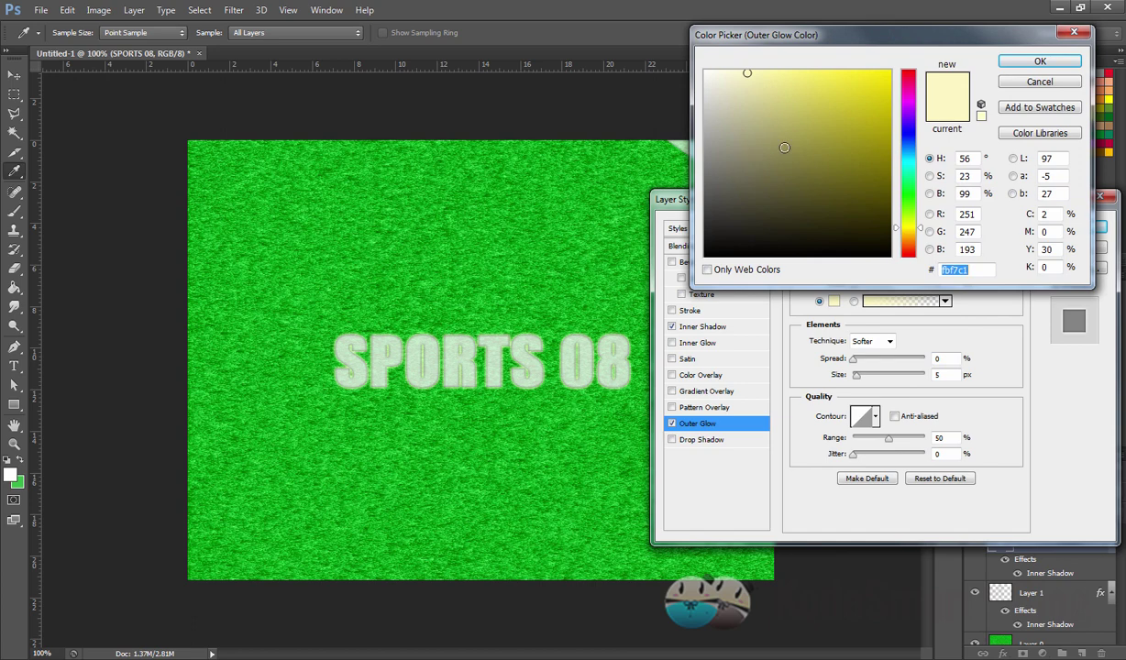
pyautogui.moveTo(784, 147); pyautogui.dragTo(556, 3)
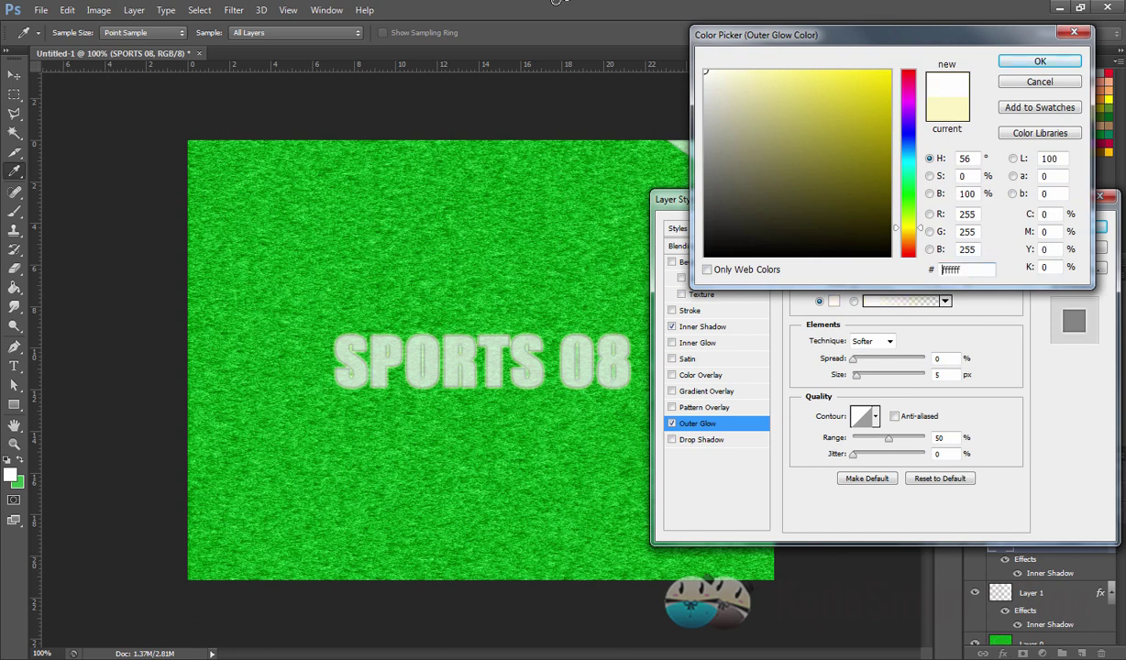
pyautogui.click(1025, 62)
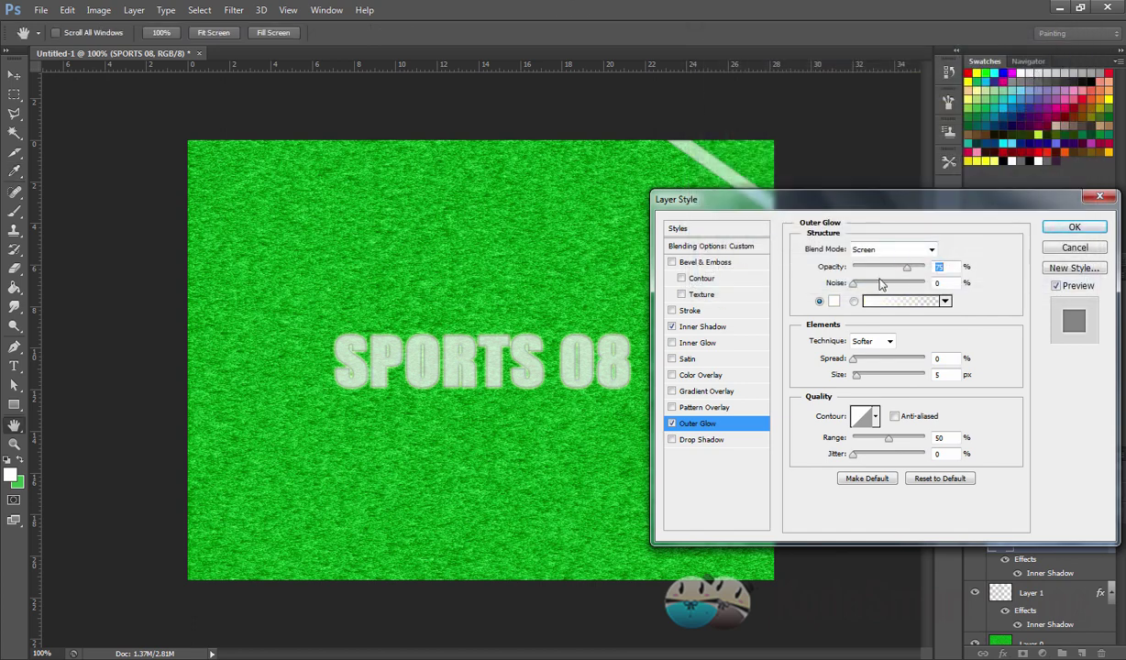
# - Set the glow to 30% noise, 5 px size and 50% opacity, and apply it
pyautogui.moveTo(853, 283)
pyautogui.mouseDown()
pyautogui.moveTo(889, 287)
pyautogui.moveTo(874, 285)
pyautogui.moveTo(897, 268)
pyautogui.mouseUp()
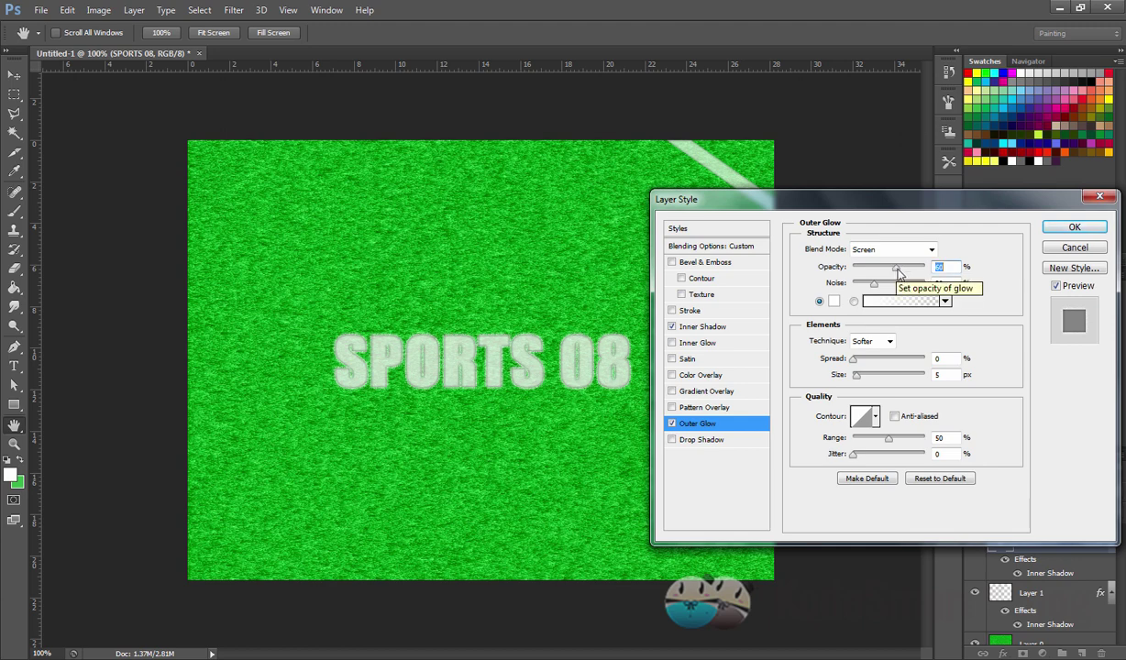
pyautogui.moveTo(856, 376); pyautogui.dragTo(858, 381)
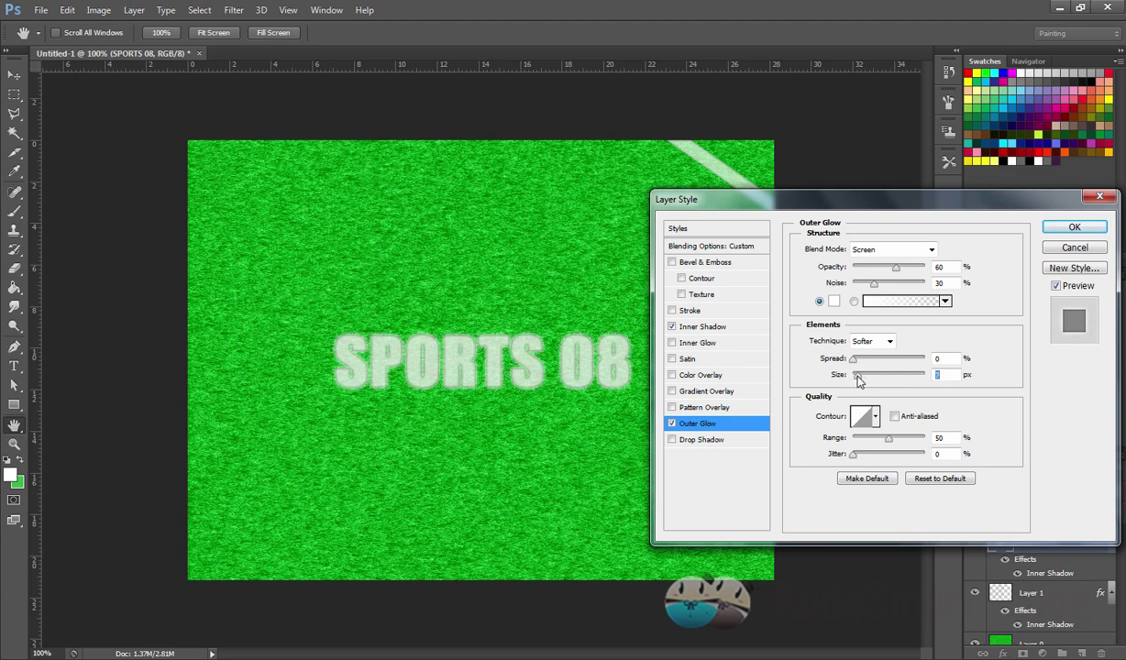
pyautogui.moveTo(846, 204); pyautogui.dragTo(853, 220)
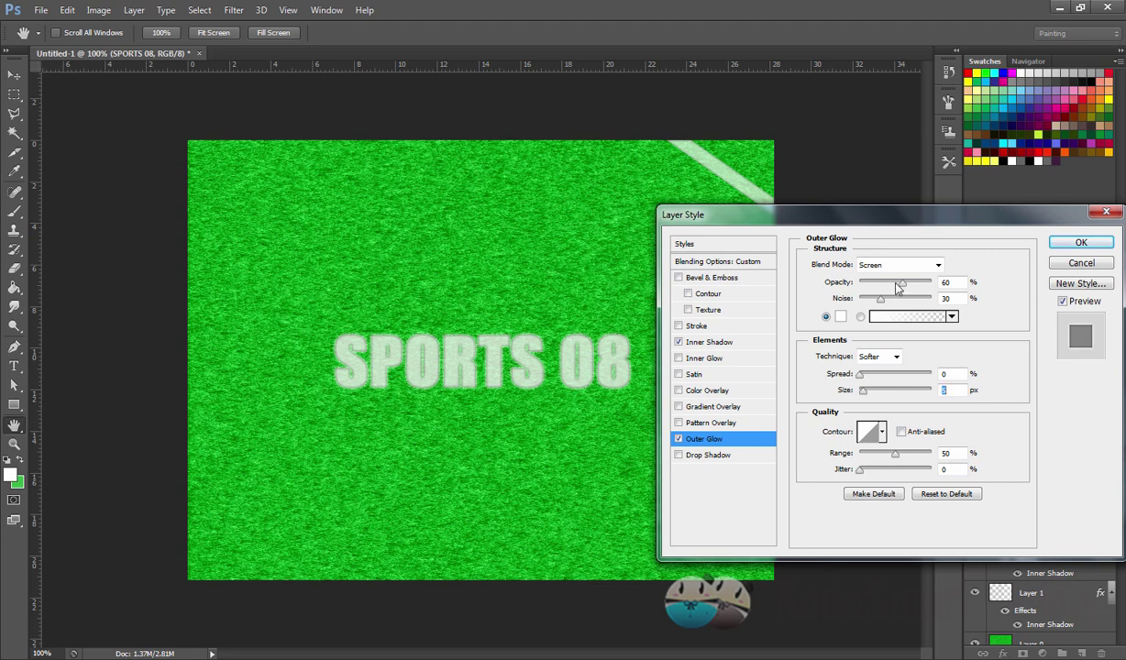
pyautogui.moveTo(902, 284); pyautogui.dragTo(896, 286)
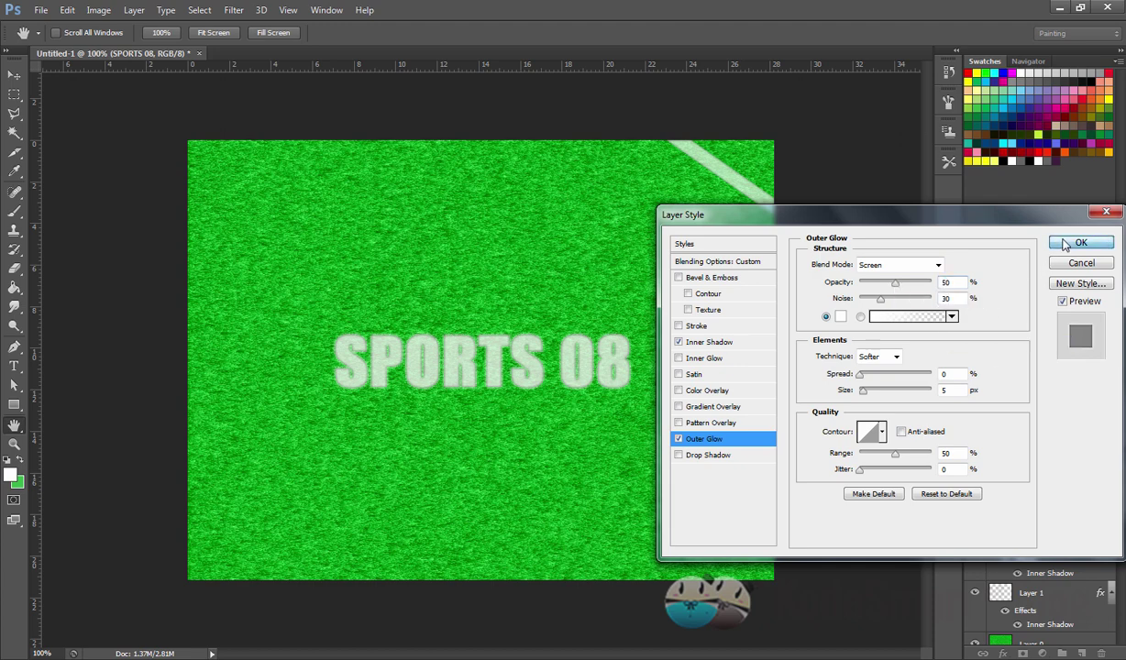
pyautogui.click(1077, 243)
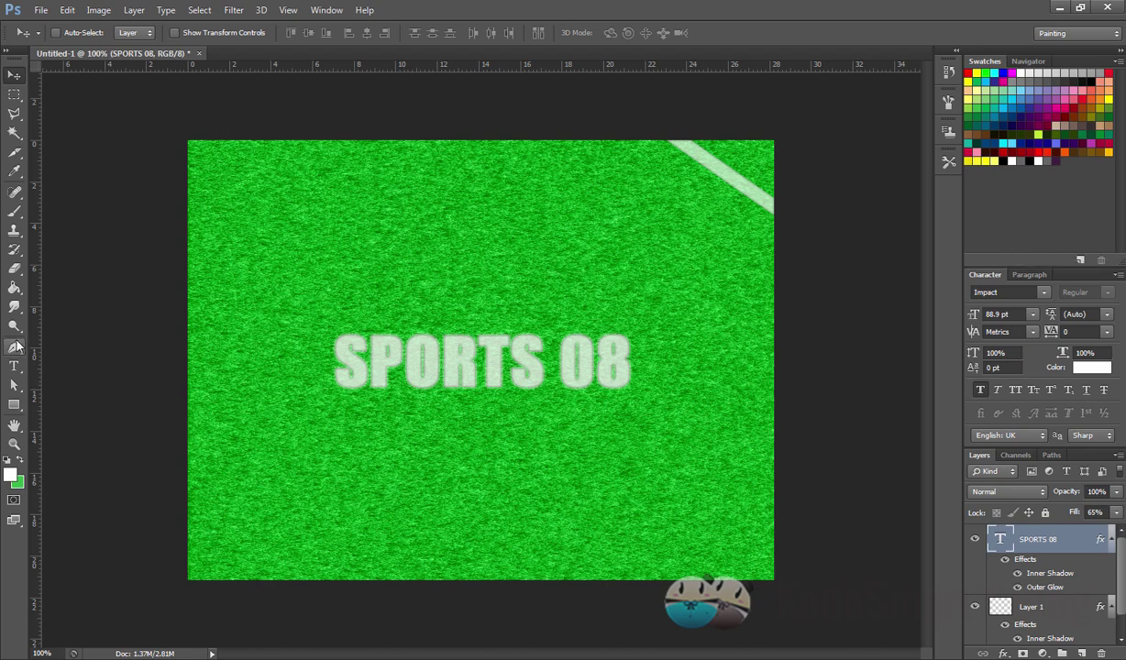
# - Paint a straight white underline beneath SPORTS 08 on Layer 1 with a smaller brush
pyautogui.click(13, 211)
pyautogui.click(1001, 606)
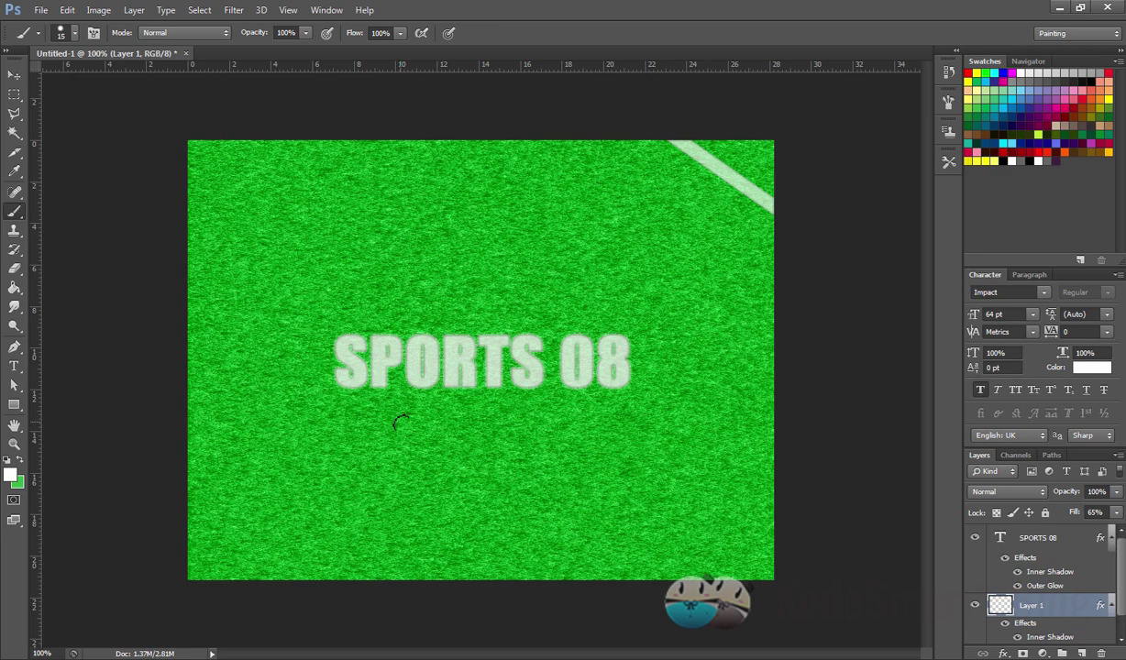
pyautogui.press('[')
pyautogui.press('[')
pyautogui.moveTo(340, 406); pyautogui.dragTo(651, 406)
pyautogui.hotkey('ctrl', 'z')
pyautogui.keyDown('shift'); pyautogui.click(647, 401); pyautogui.keyUp('shift')
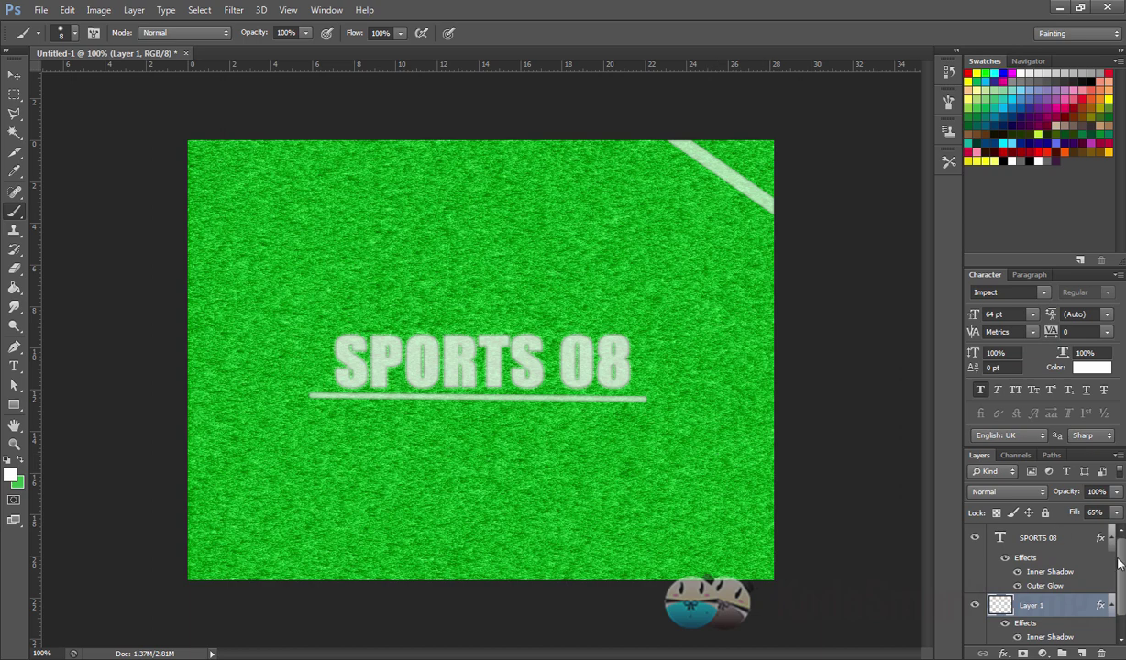
pyautogui.click(1067, 541)
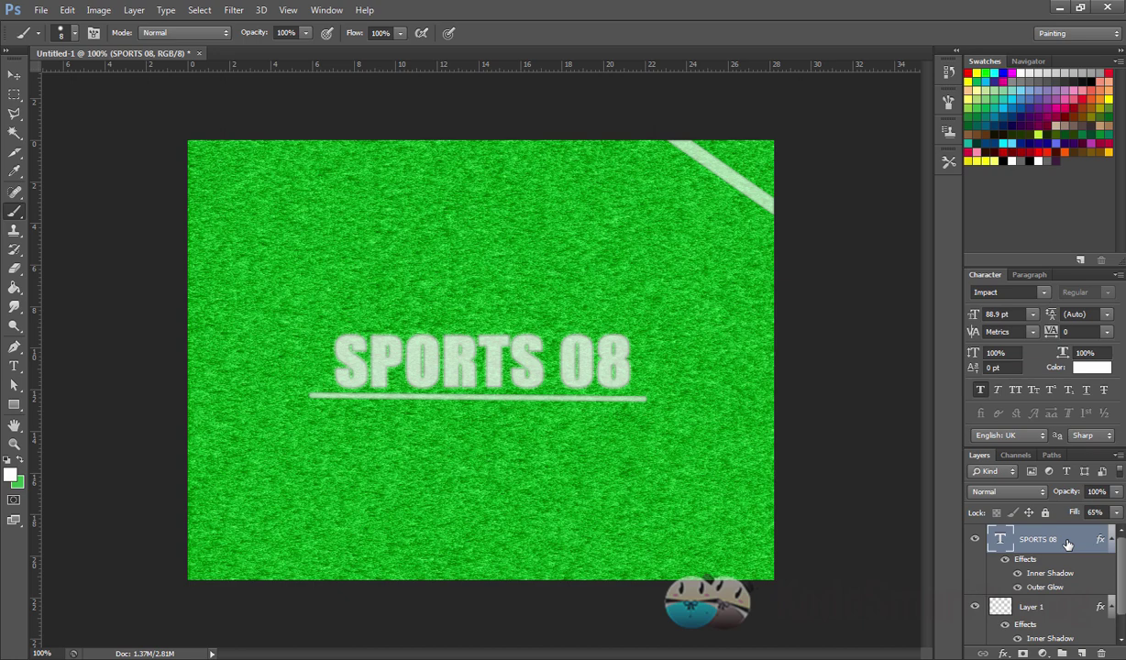
pyautogui.scroll(-1, 1068, 546)
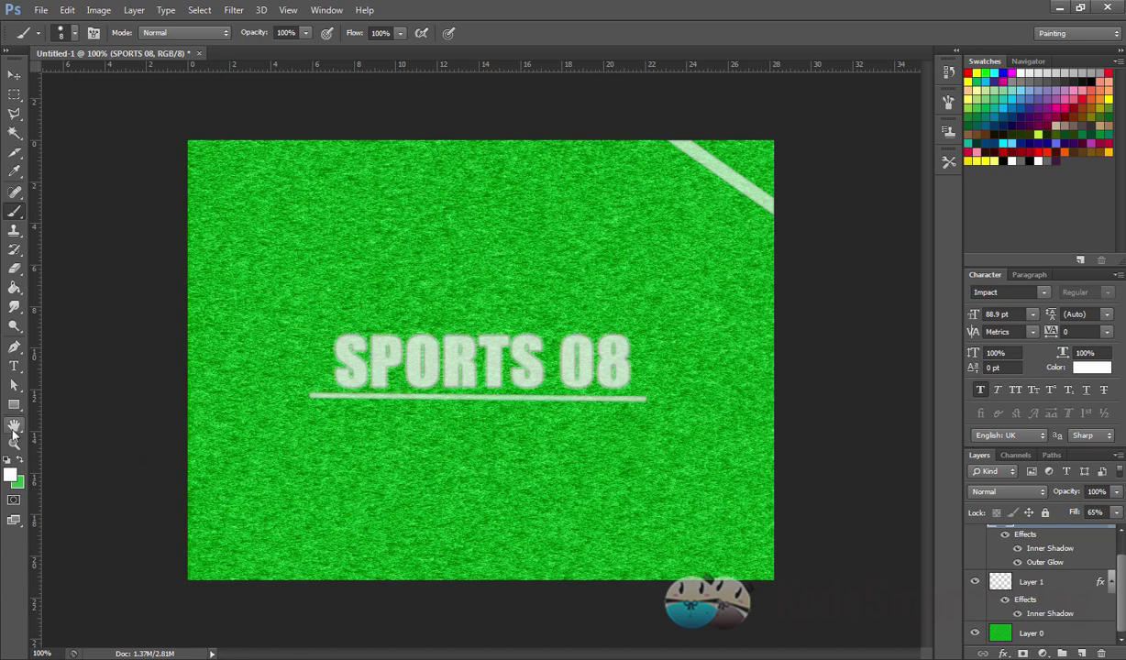
pyautogui.scroll(2, 990, 569)
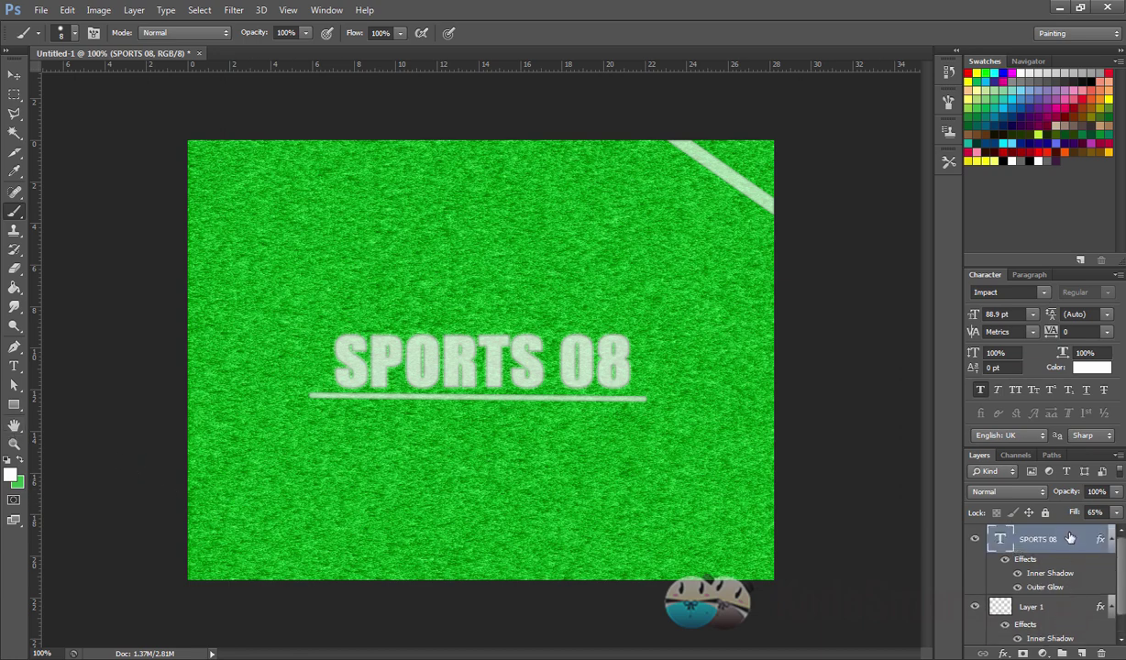
# - Draw an 874 x 50 px #005200 rectangle band along the canvas bottom
pyautogui.click(11, 475)
pyautogui.click(307, 461)
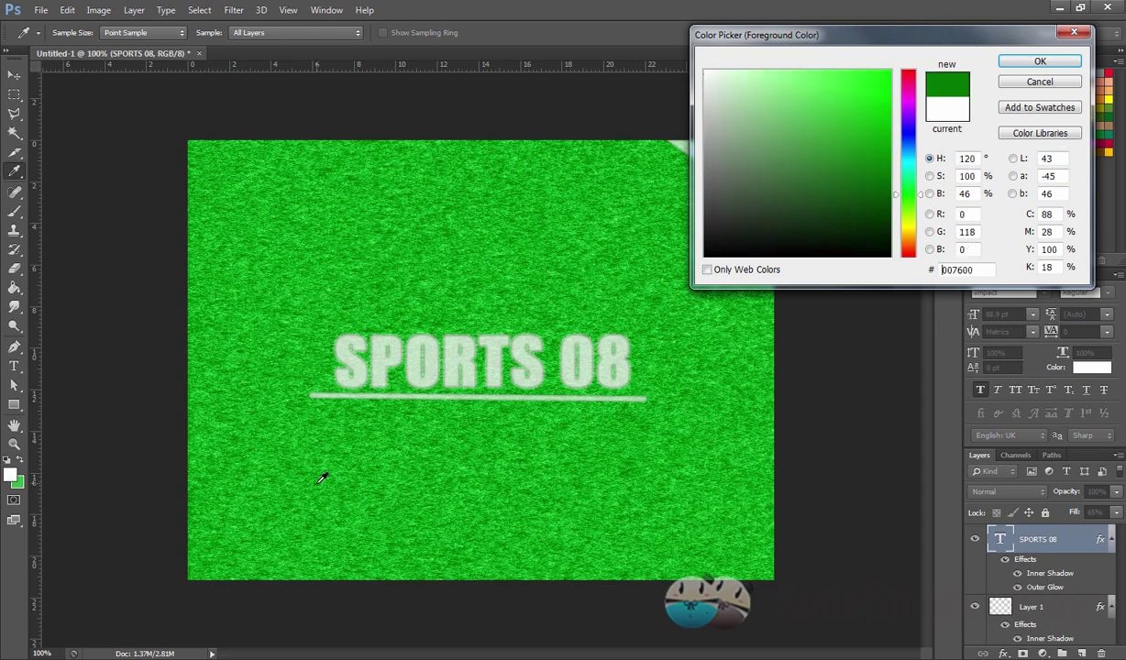
pyautogui.moveTo(862, 195); pyautogui.dragTo(894, 196)
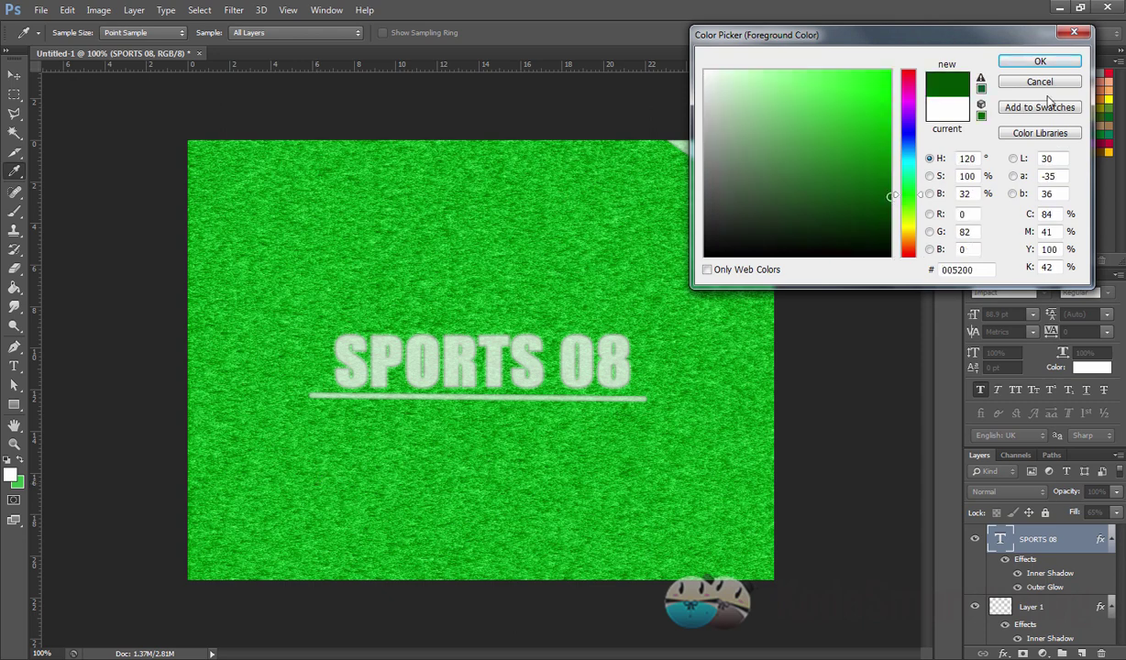
pyautogui.click(1040, 62)
pyautogui.click(13, 405)
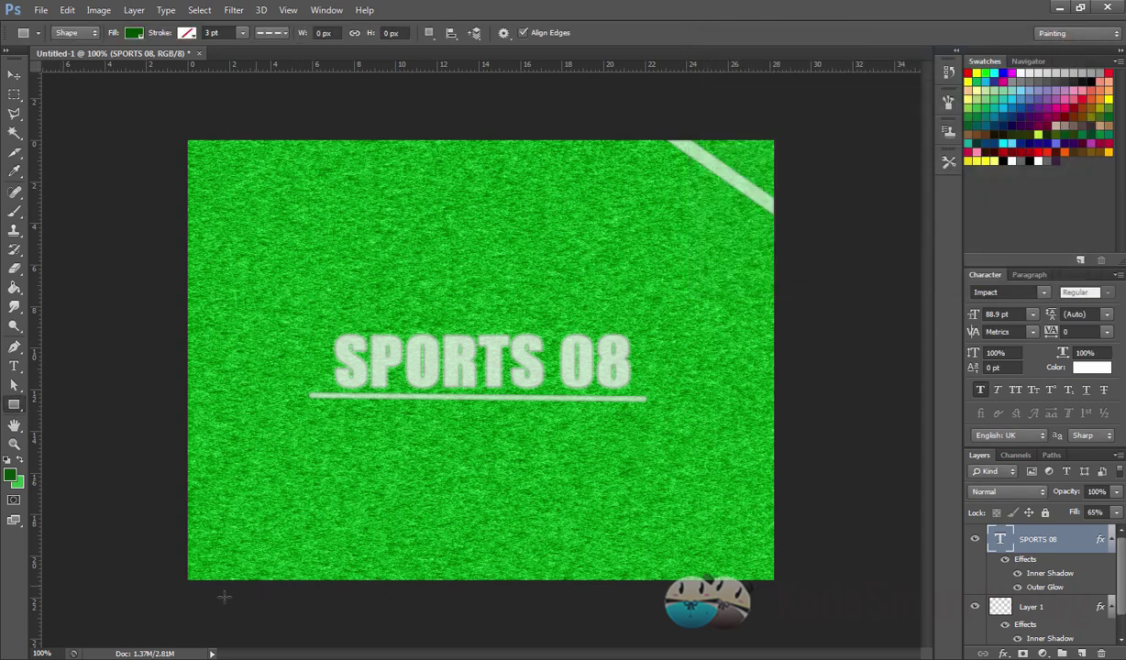
pyautogui.moveTo(252, 596); pyautogui.dragTo(803, 559)
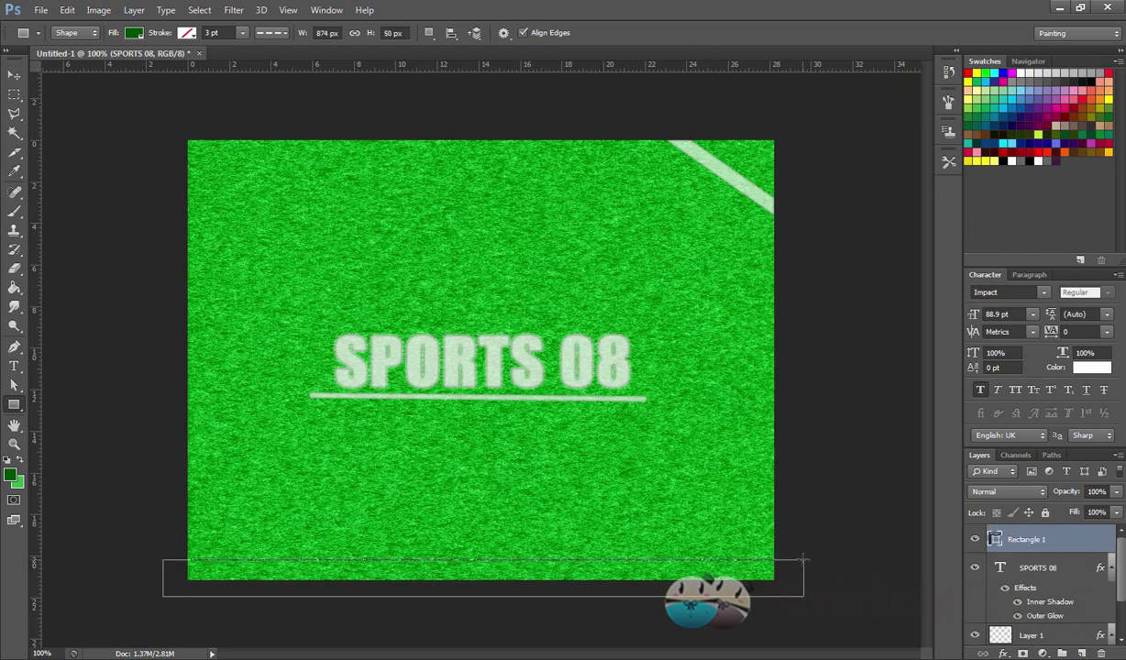
# - Give Rectangle 1 a drop shadow: angle -90°, 2 px distance, 55% opacity, 3 px size
pyautogui.doubleClick(1082, 541)
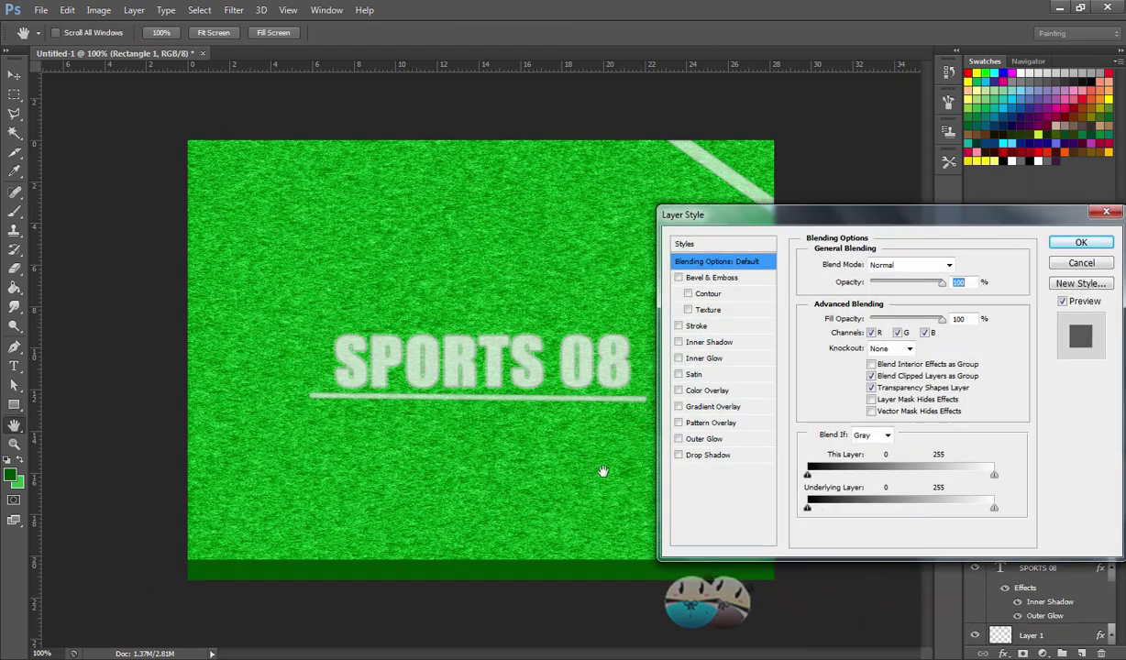
pyautogui.click(696, 455)
pyautogui.click(865, 300)
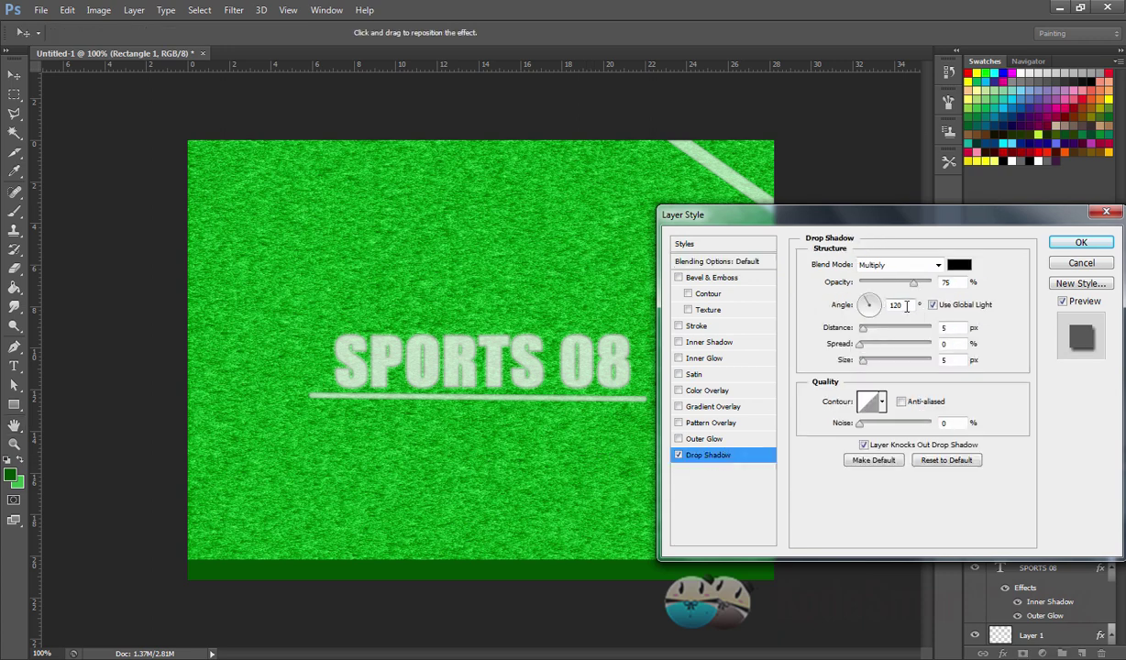
pyautogui.write('-90')
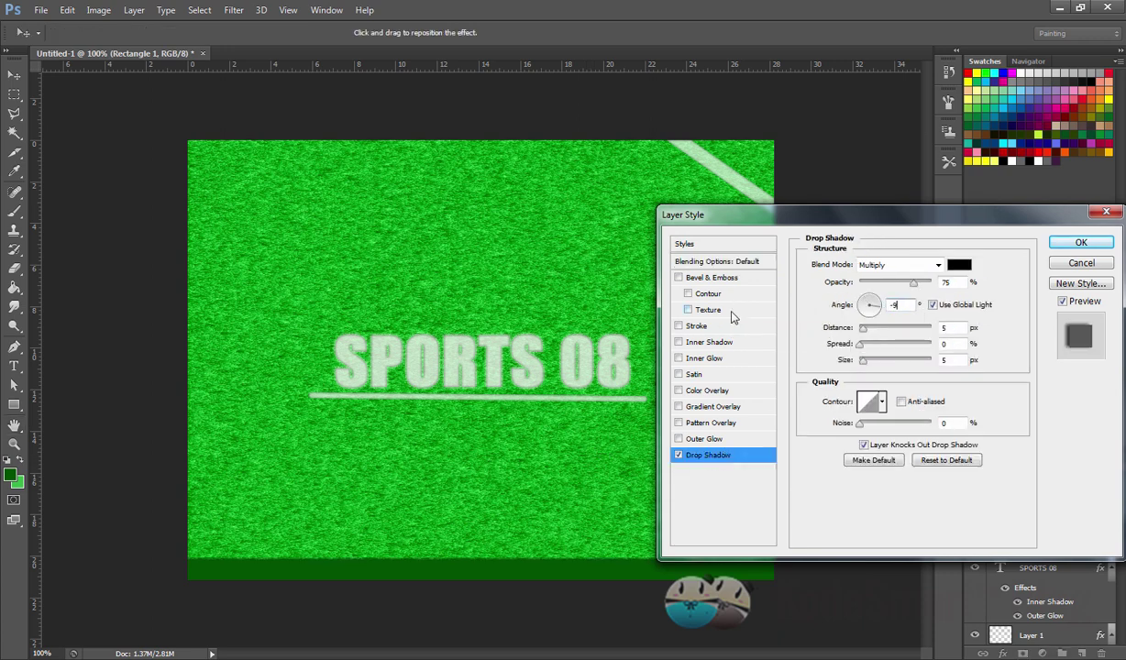
pyautogui.click(948, 359)
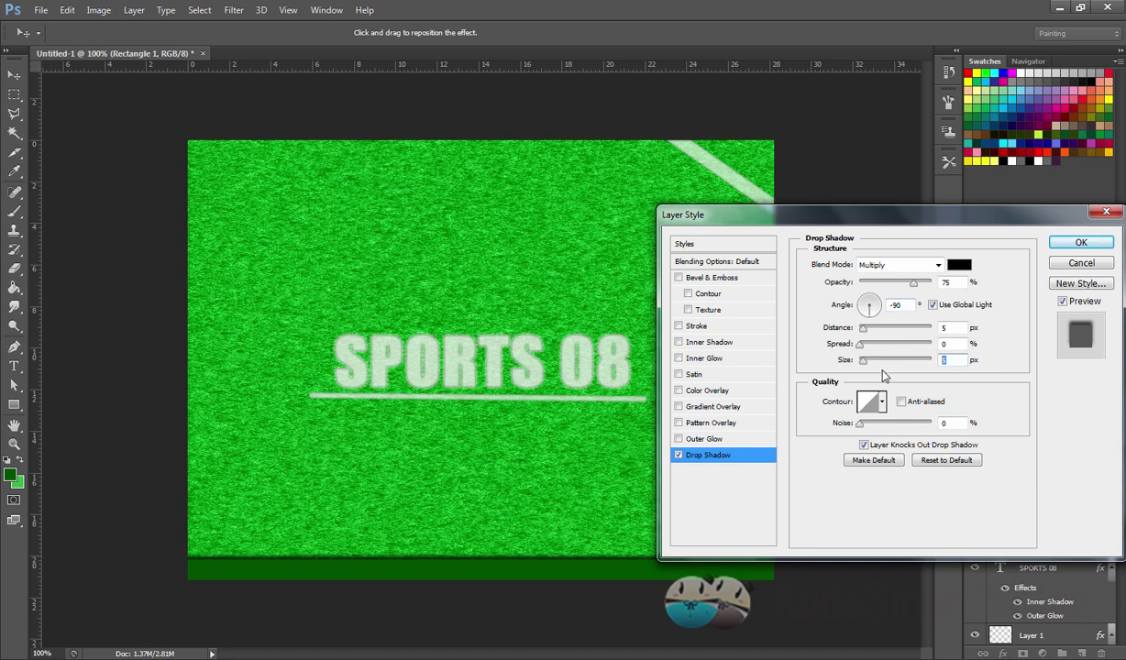
pyautogui.hotkey('shift', 'Tab')
pyautogui.hotkey('shift', 'Tab')
pyautogui.write('1')
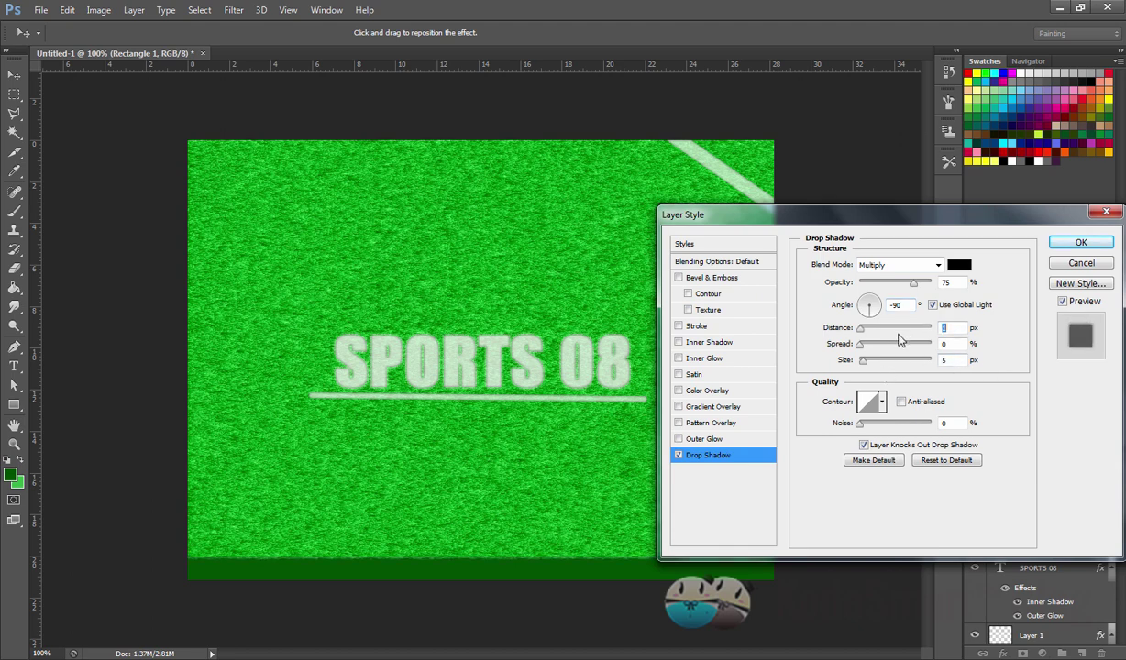
pyautogui.write('2')
pyautogui.moveTo(914, 282); pyautogui.dragTo(894, 292)
pyautogui.click(956, 359)
pyautogui.write('3')
pyautogui.hotkey('shift', 'Tab')
pyautogui.hotkey('shift', 'Tab')
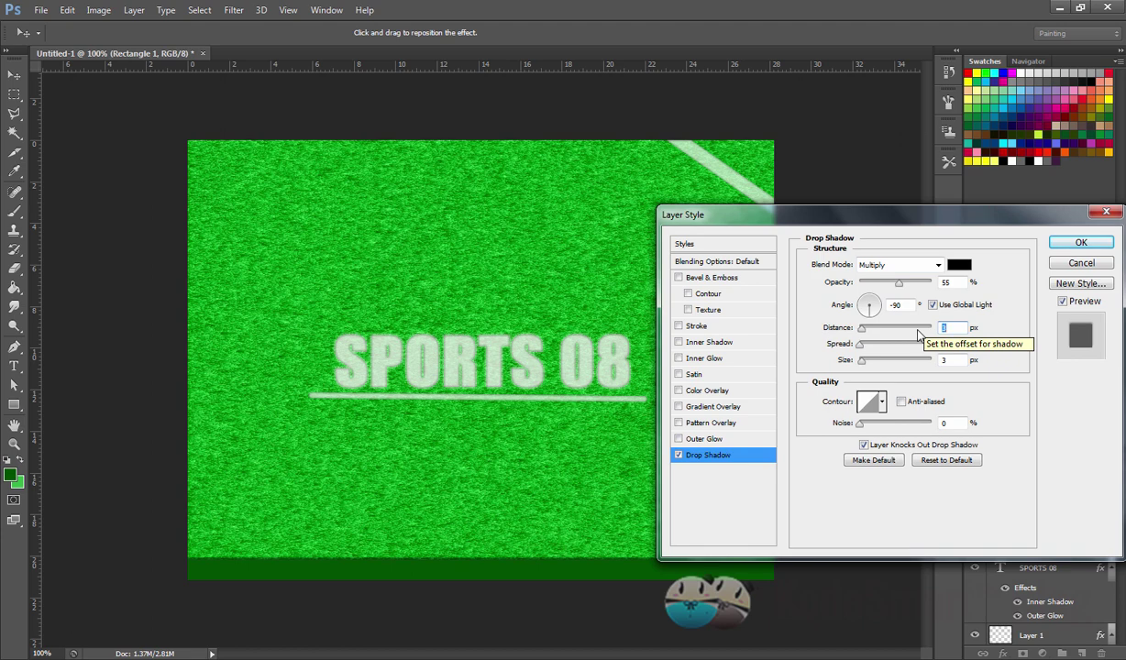
pyautogui.click(1083, 243)
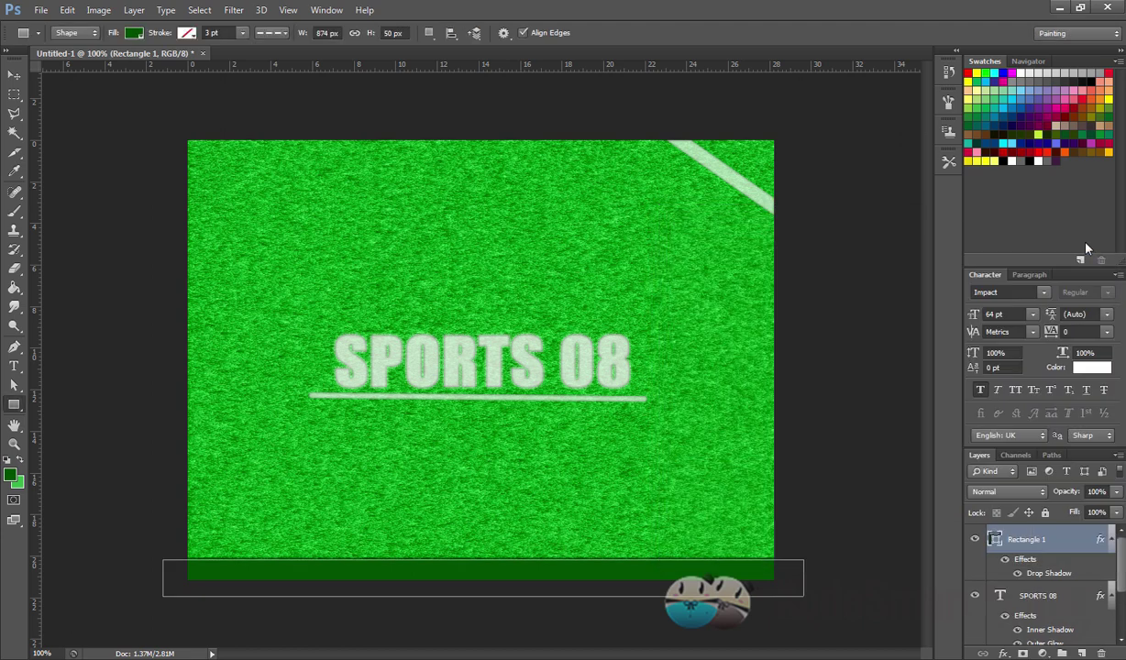
# - Set the foreground colour to white
pyautogui.click(14, 385)
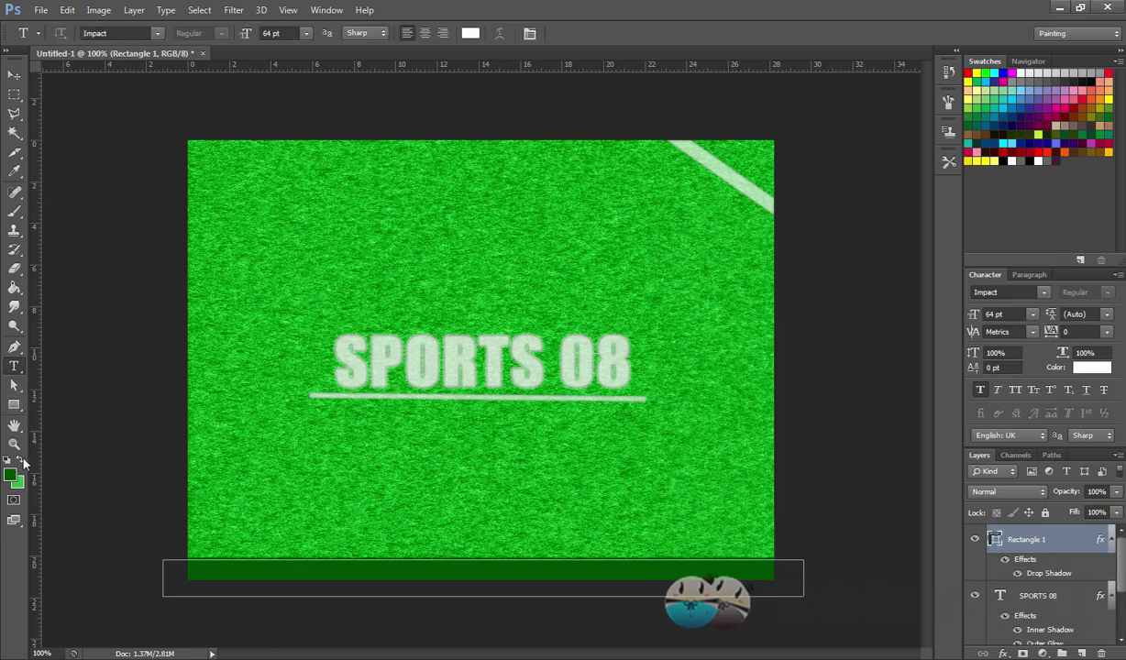
pyautogui.click(13, 443)
pyautogui.click(11, 474)
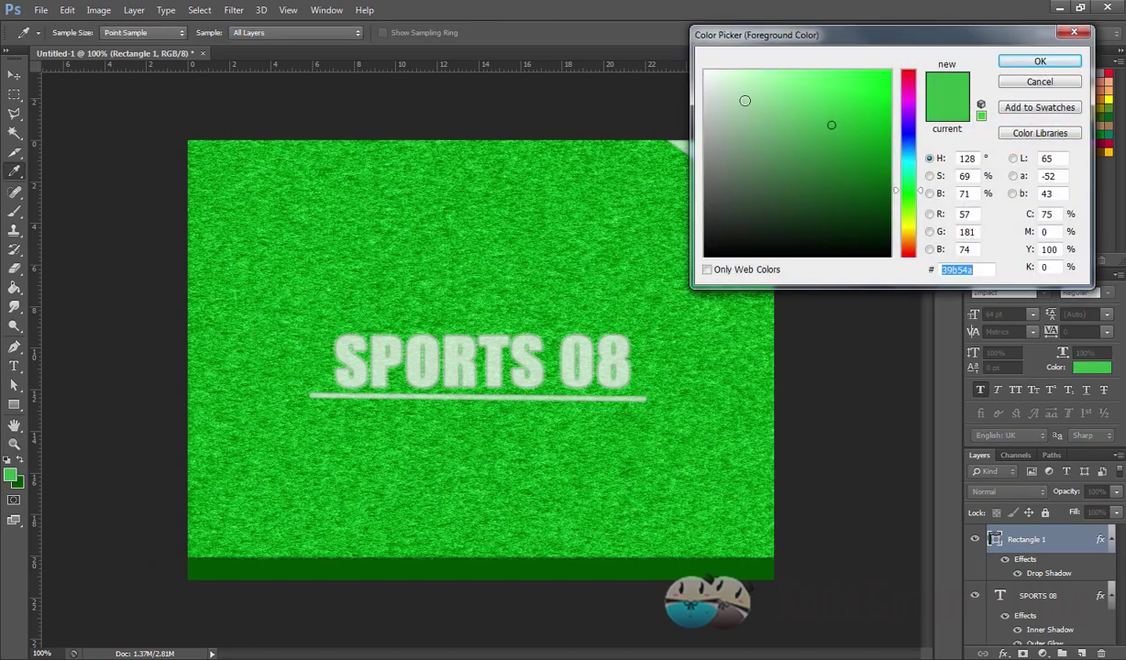
pyautogui.click(707, 72)
pyautogui.click(1027, 64)
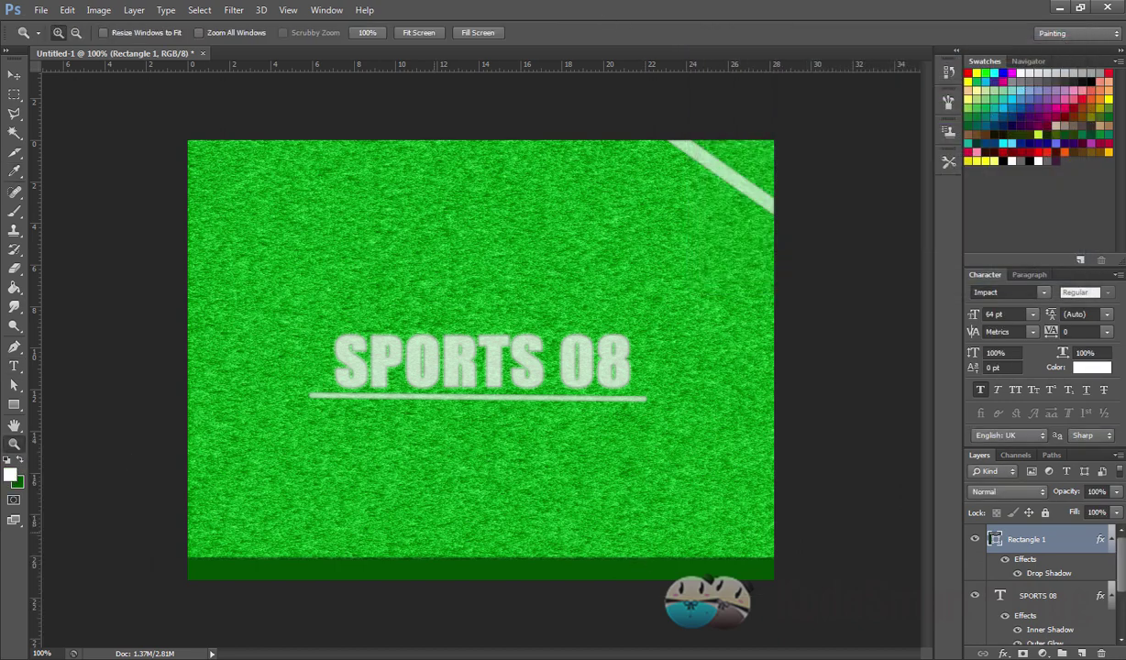
# - Add a 'Grass' text layer in 24 pt Myriad Pro on the lower canvas
pyautogui.click(14, 366)
pyautogui.click(467, 491)
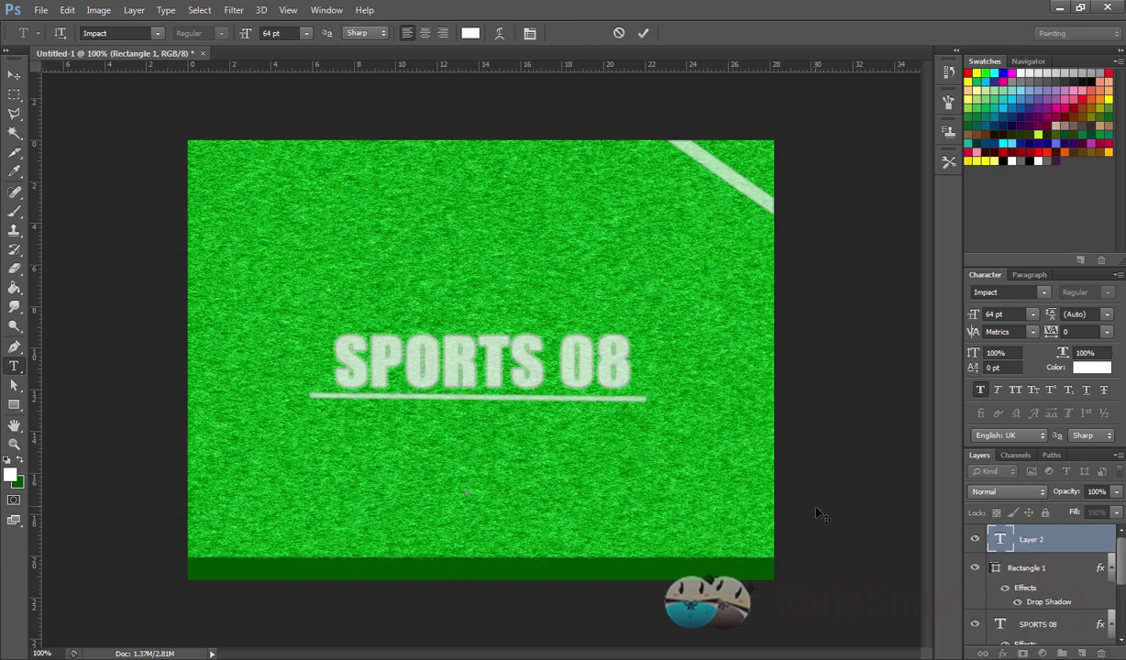
pyautogui.write('Grea')
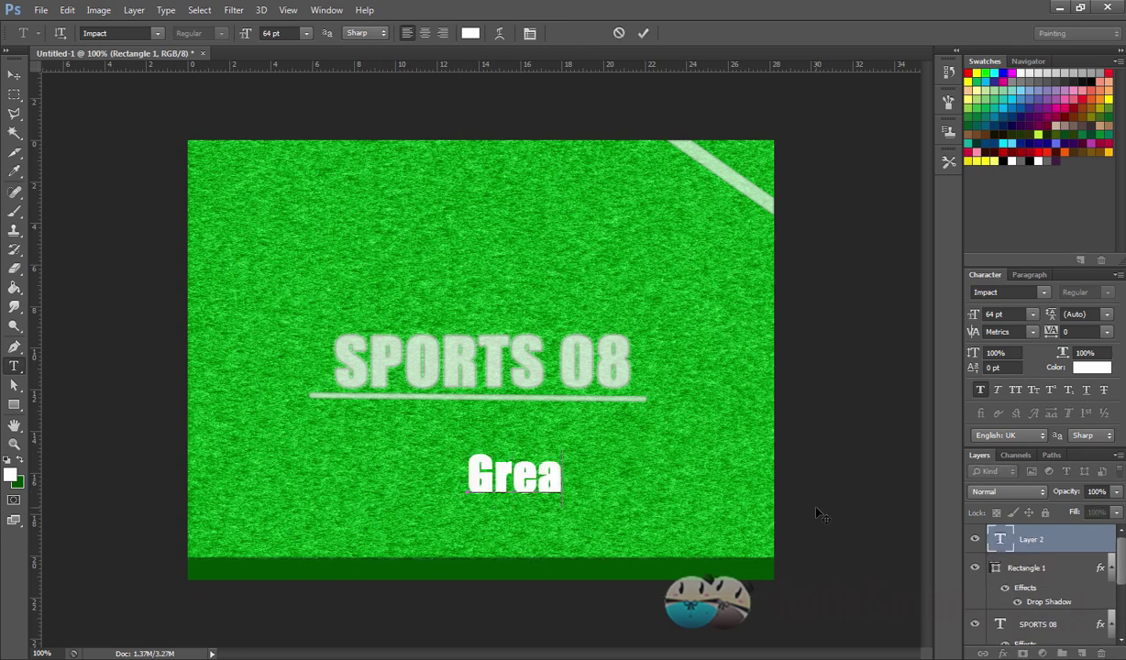
pyautogui.press('BackSpace')
pyautogui.press('BackSpace')
pyautogui.write('ass')
pyautogui.hotkey('ctrl', 'a')
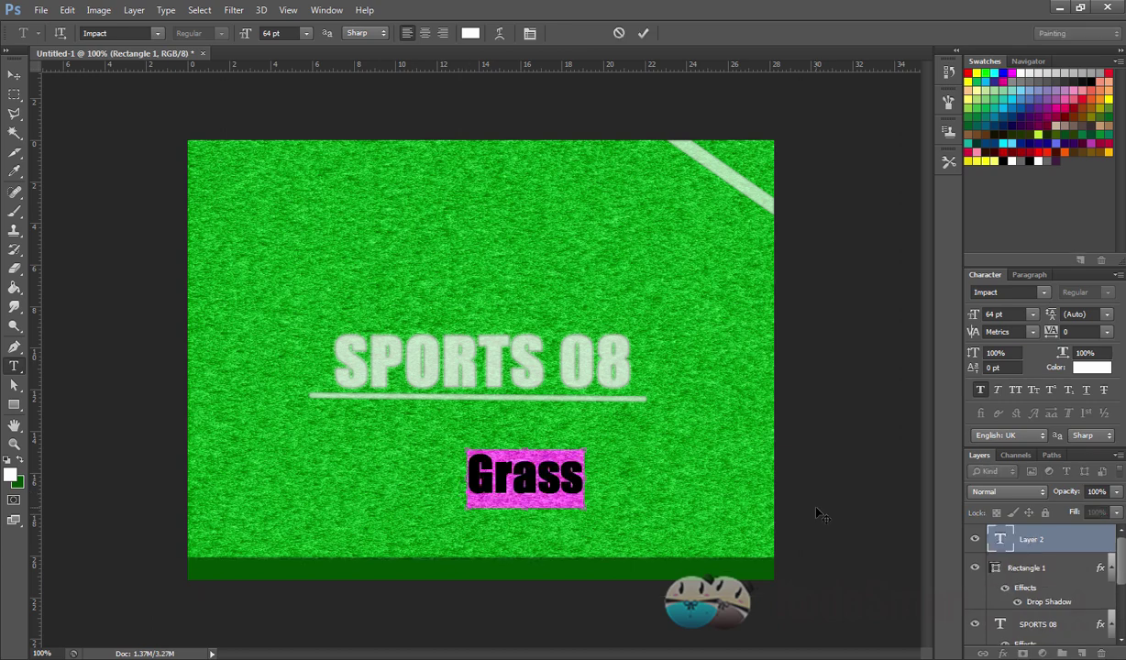
pyautogui.hotkey('ctrl', 'shift', ',')
pyautogui.hotkey('ctrl', 'shift', ',')
pyautogui.hotkey('ctrl', 'shift', ',')
pyautogui.hotkey('ctrl', 'shift', ',')
pyautogui.hotkey('ctrl', 'shift', ',')
pyautogui.hotkey('ctrl', 'shift', ',')
pyautogui.hotkey('ctrl', 'shift', ',')
pyautogui.hotkey('ctrl', 'shift', ',')
pyautogui.hotkey('ctrl', 'shift', ',')
pyautogui.hotkey('ctrl', 'shift', ',')
pyautogui.hotkey('ctrl', 'shift', ',')
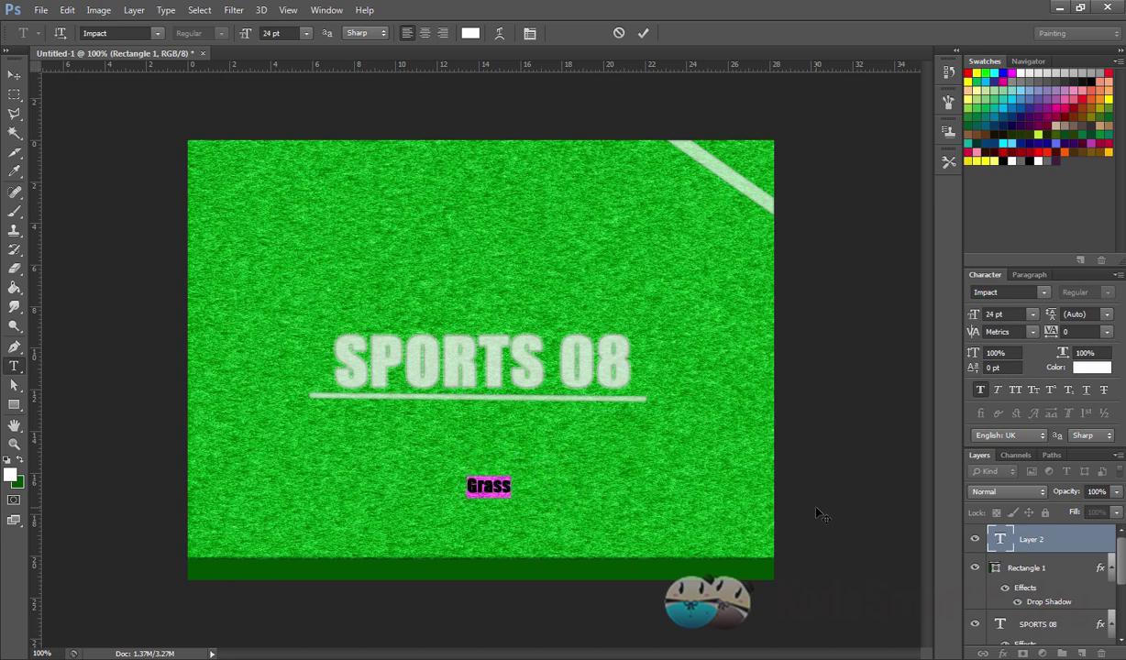
pyautogui.click(1015, 292)
pyautogui.write('Myriad Pro')
pyautogui.press('Return')
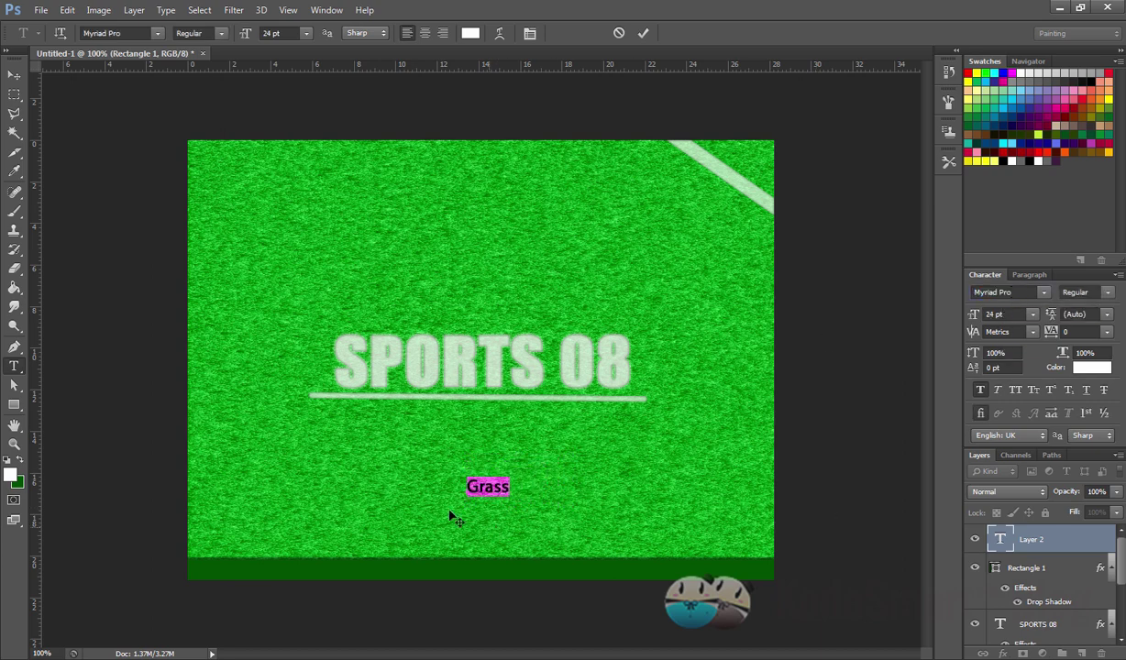
pyautogui.click(14, 75)
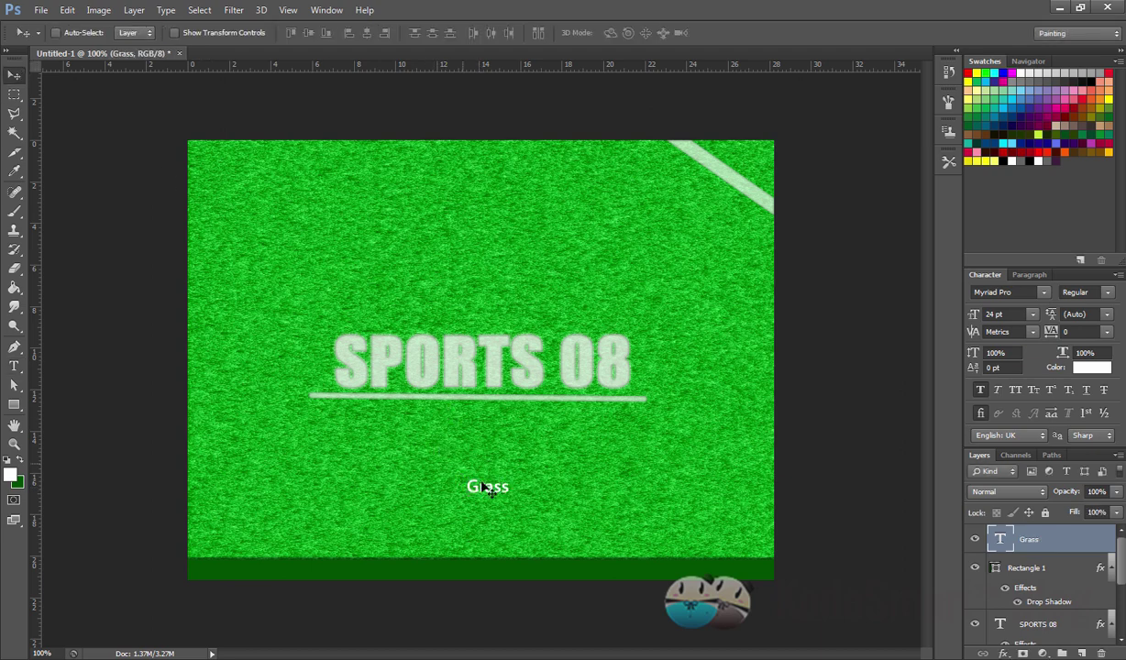
# - Move 'Grass' onto the bar's right end and shrink it slightly
pyautogui.moveTo(498, 494)
pyautogui.mouseDown()
pyautogui.moveTo(707, 537)
pyautogui.moveTo(778, 570)
pyautogui.mouseUp()
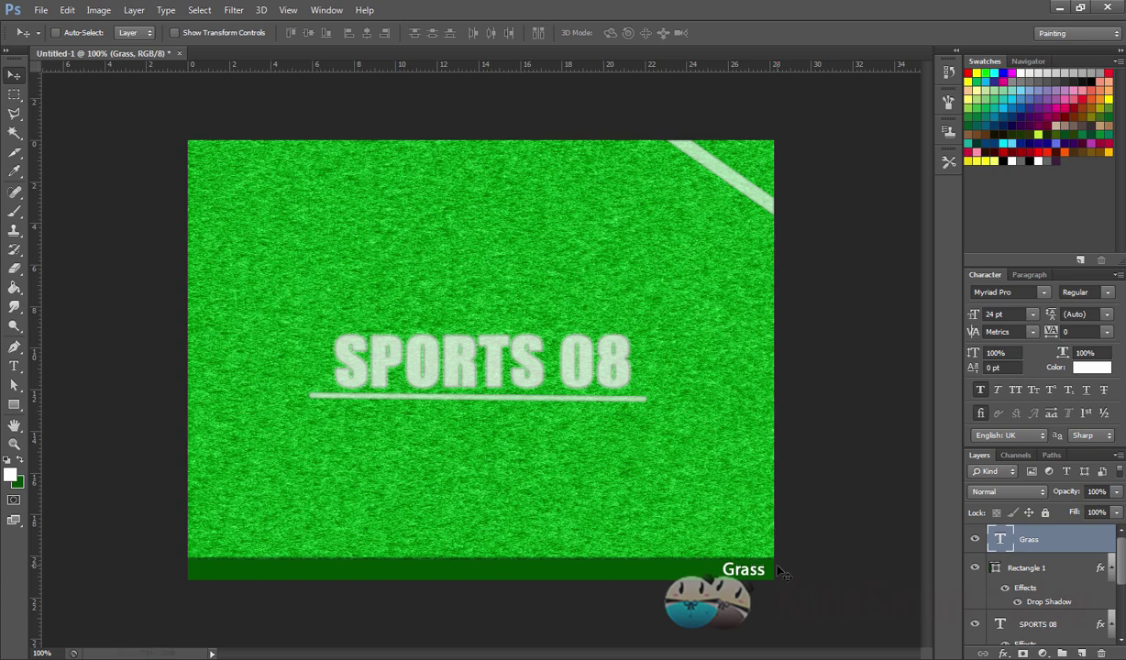
pyautogui.hotkey('ctrl', 't')
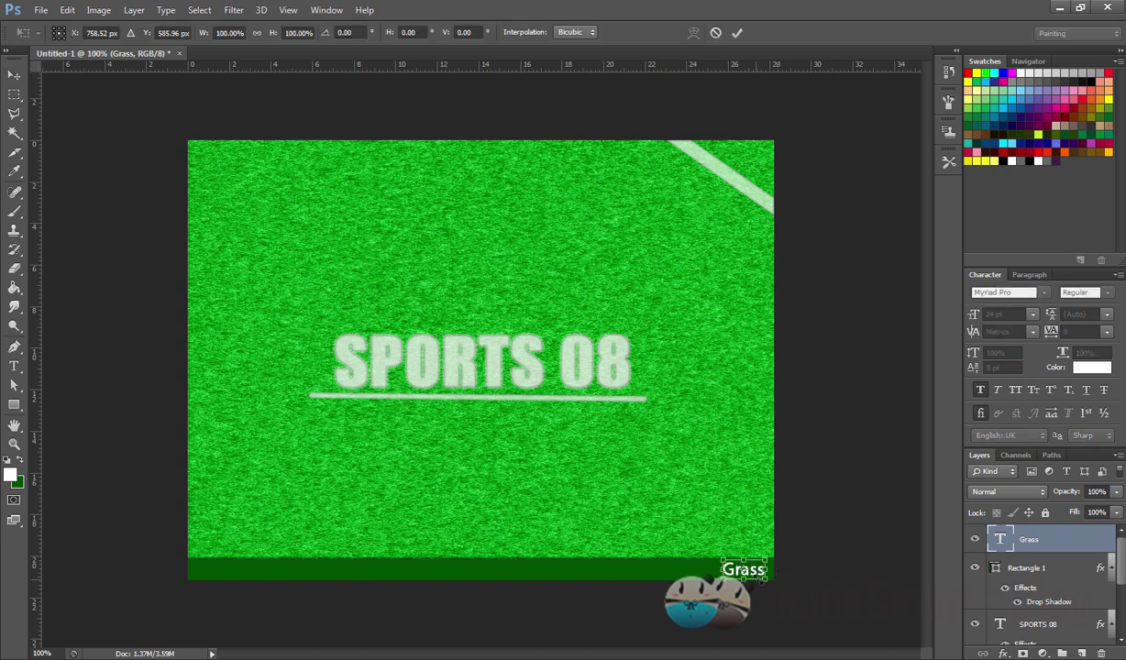
pyautogui.moveTo(765, 580); pyautogui.dragTo(758, 575)
pyautogui.press('Return')
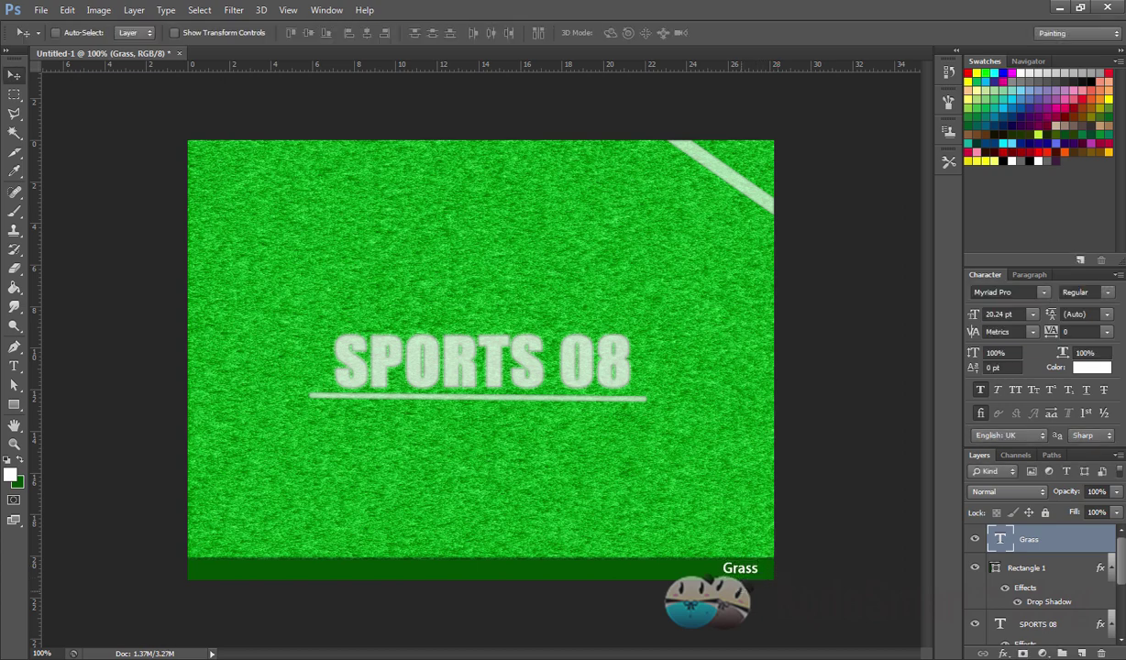
pyautogui.press('Right')
pyautogui.press('Right')
pyautogui.press('Right')
pyautogui.press('Right')
pyautogui.press('Right')
pyautogui.press('Right')
pyautogui.press('Right')
pyautogui.scroll(-3, 1048, 568)
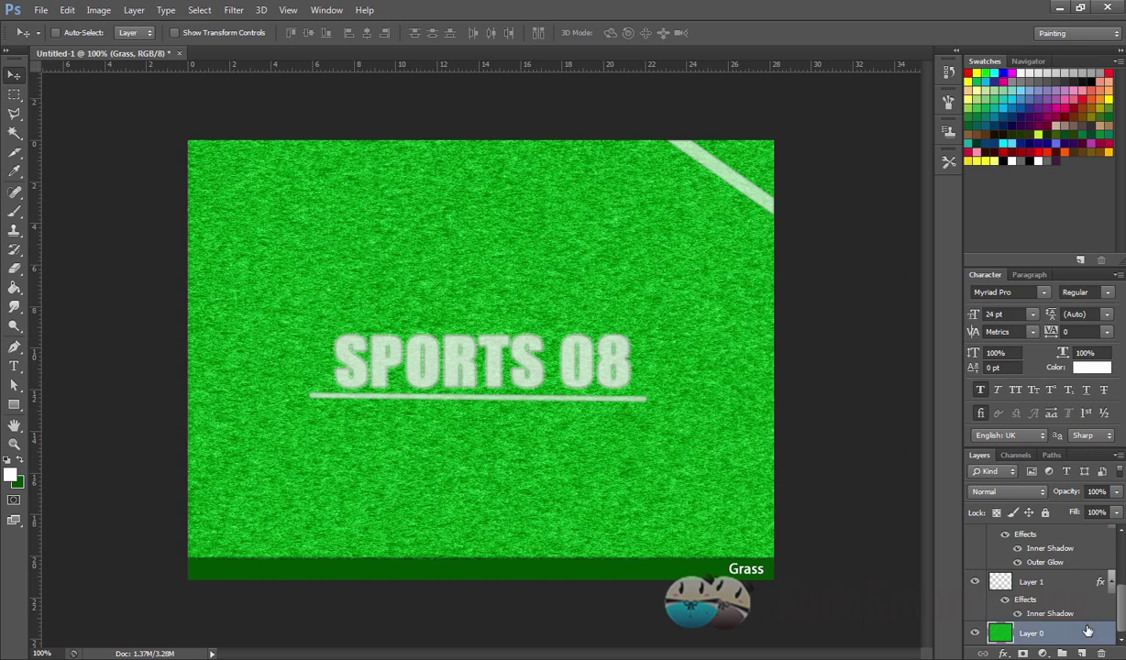
# - Add a reversed radial Gradient Overlay to Layer 0 at angle -155°
pyautogui.doubleClick(1068, 633)
pyautogui.click(678, 407)
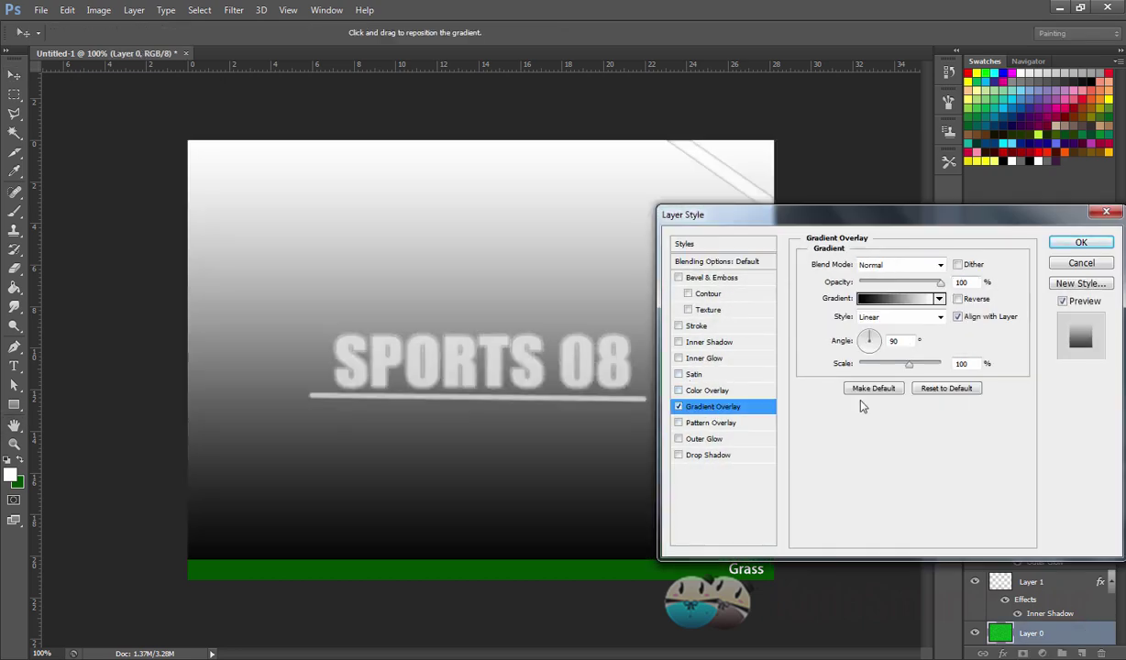
pyautogui.click(905, 317)
pyautogui.click(882, 338)
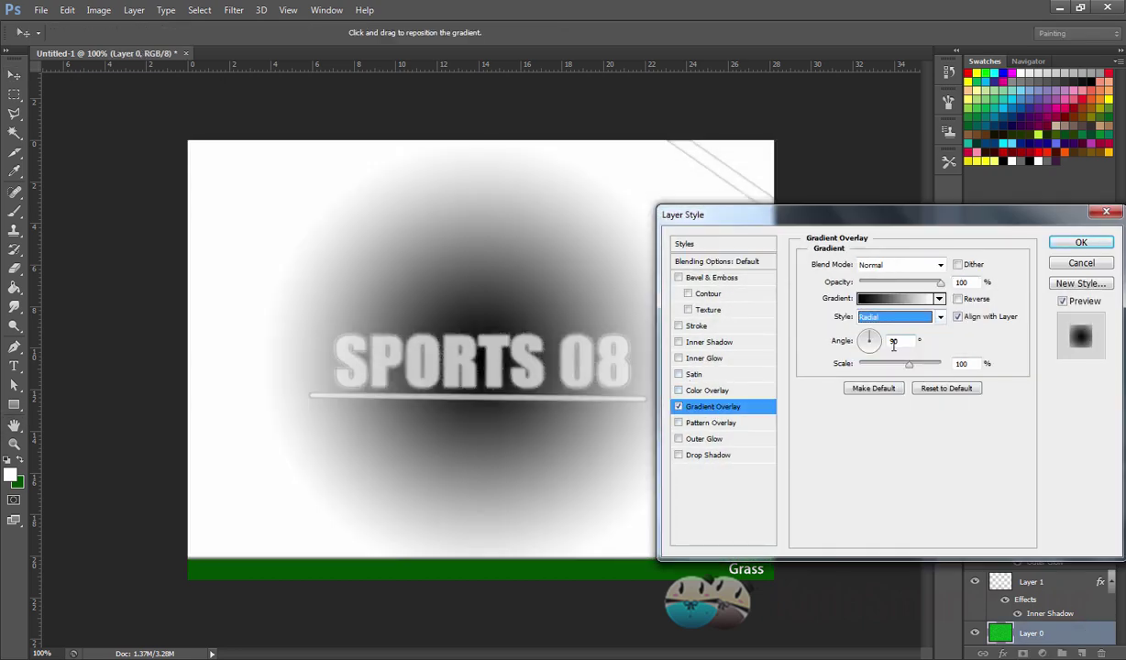
pyautogui.click(957, 300)
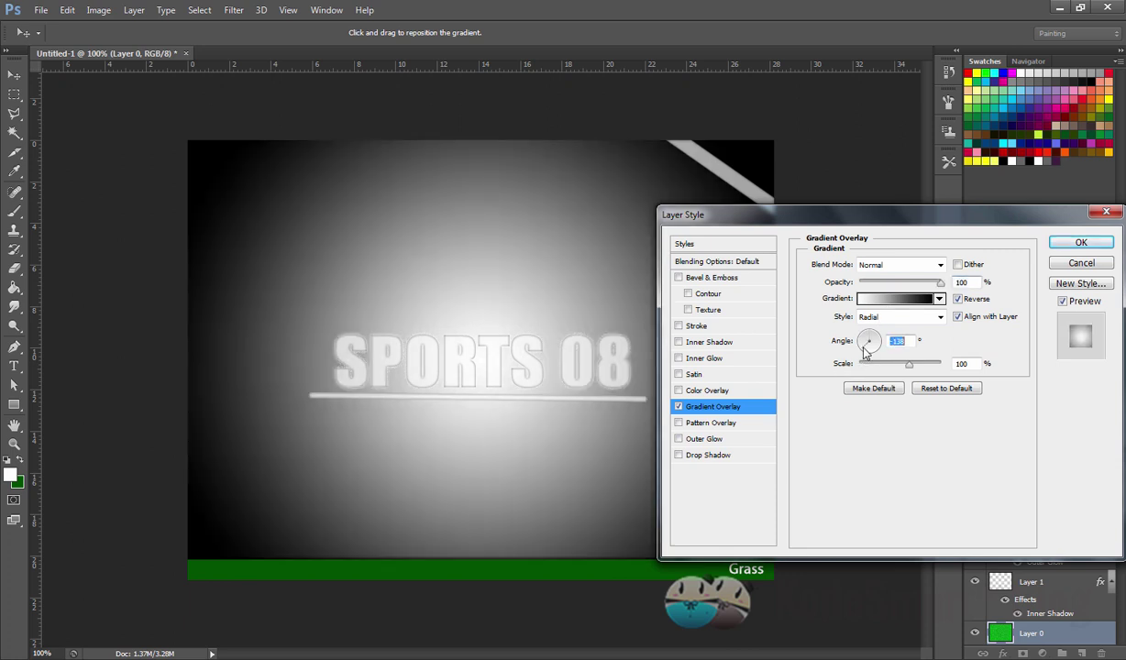
pyautogui.click(862, 347)
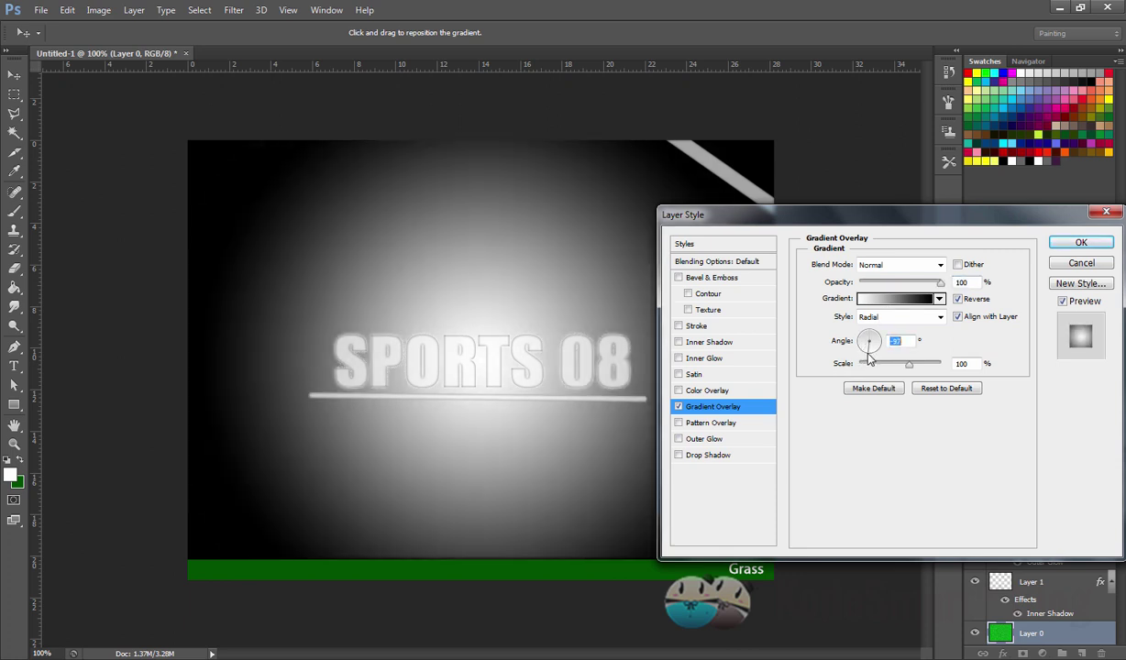
pyautogui.click(862, 351)
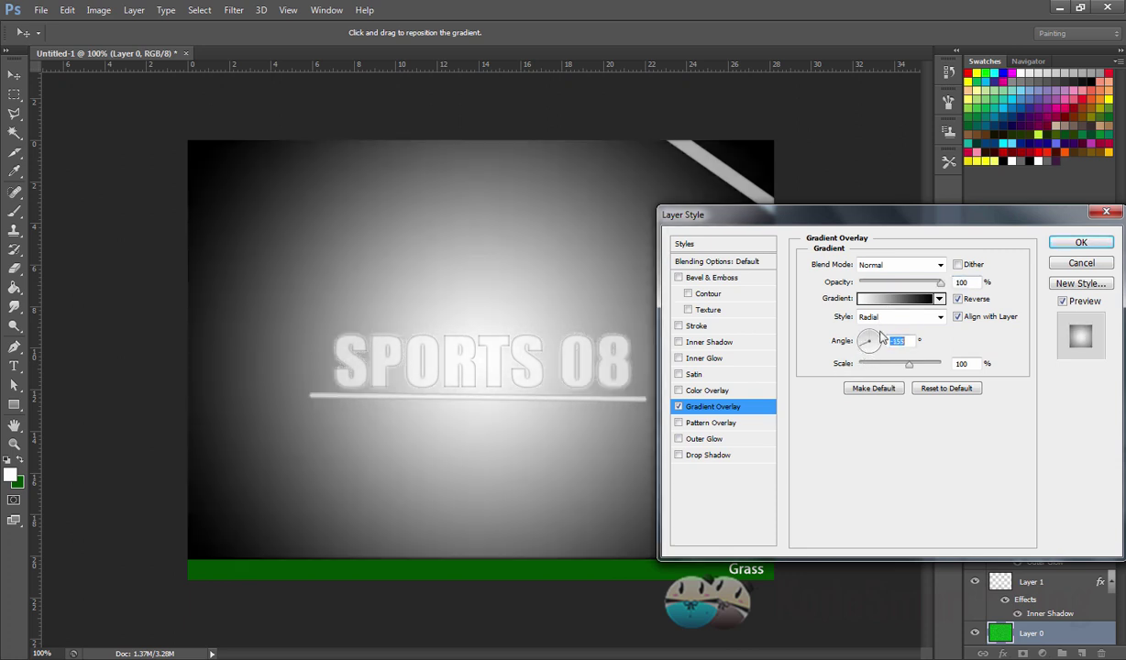
# - Blend the gradient in Overlay mode at low opacity and apply it
pyautogui.click(902, 266)
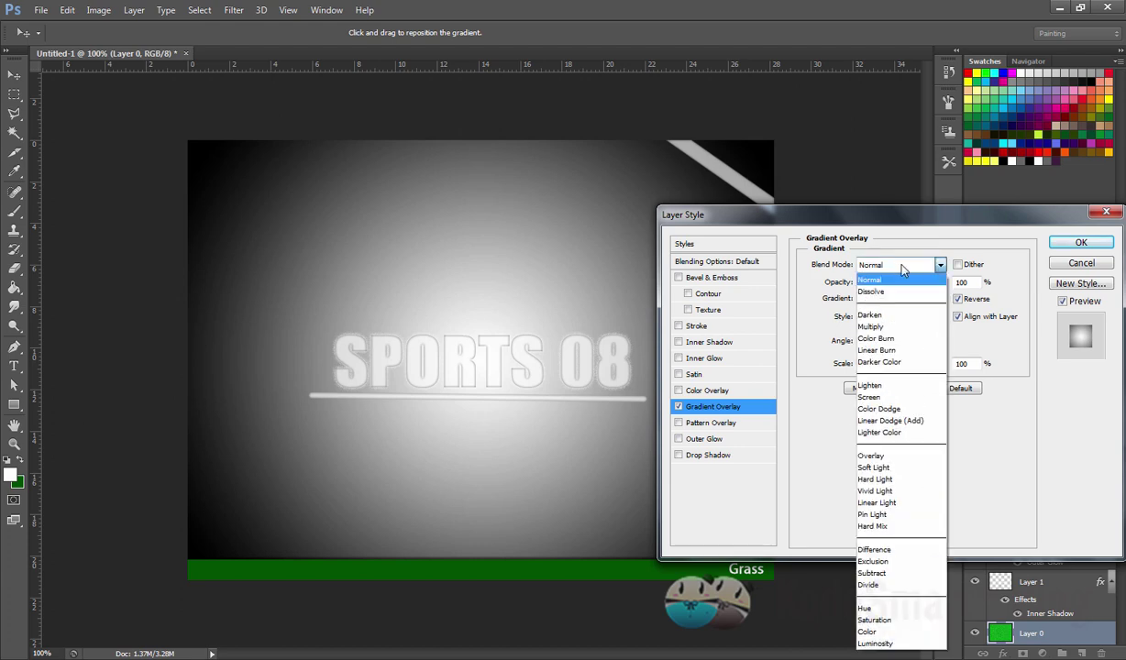
pyautogui.click(871, 455)
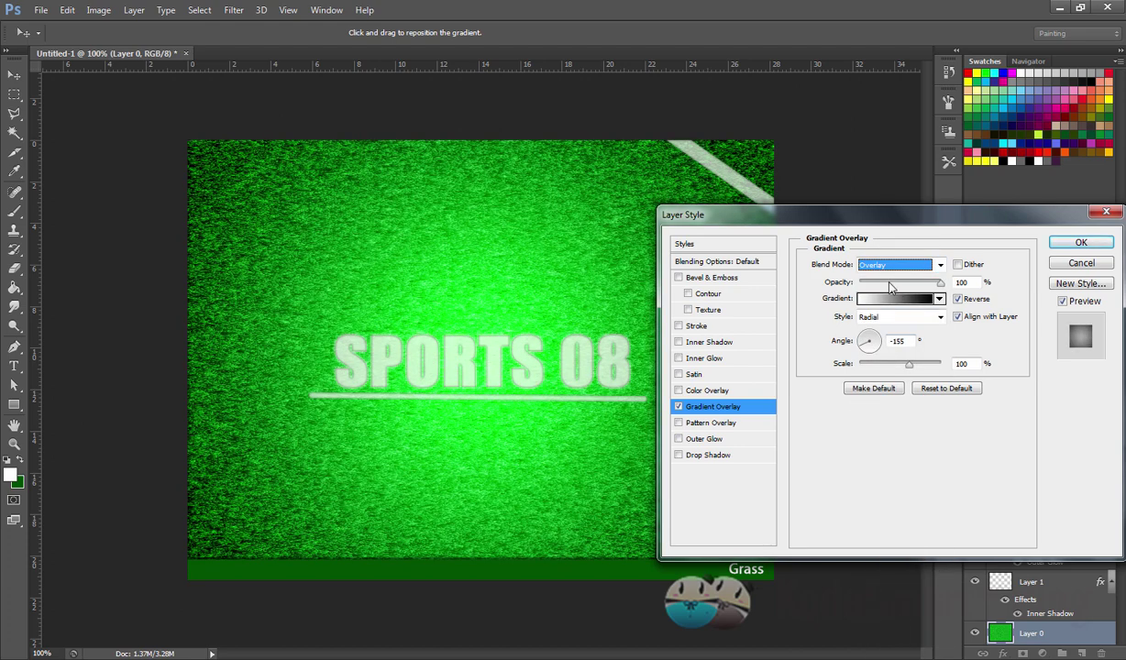
pyautogui.moveTo(940, 282); pyautogui.dragTo(887, 283)
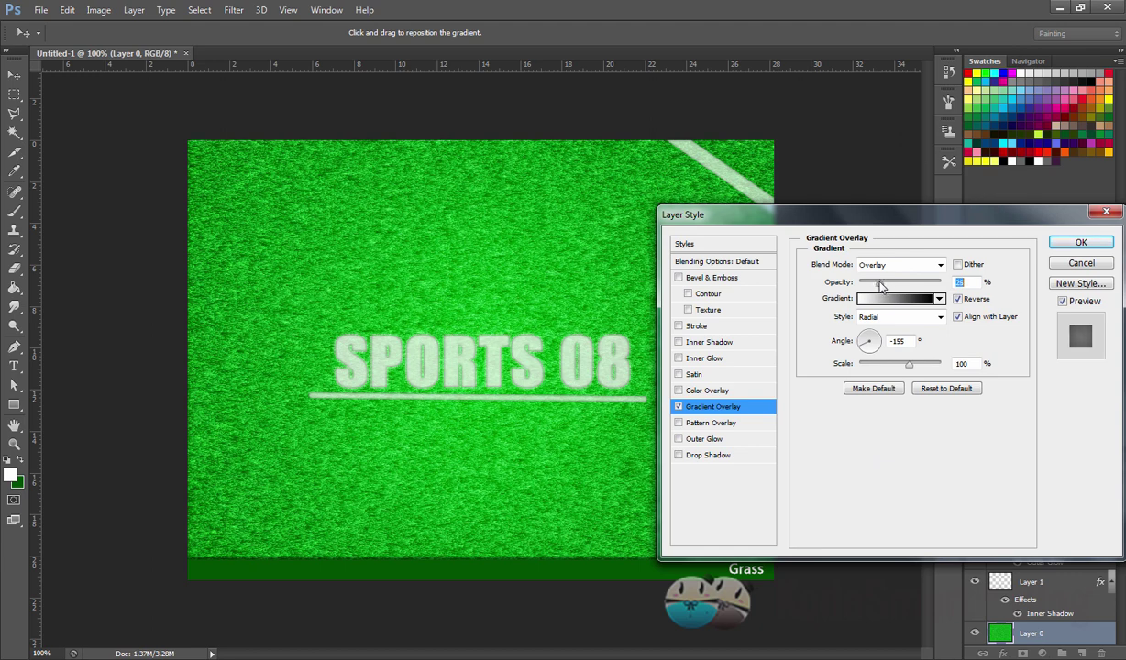
pyautogui.moveTo(895, 226)
pyautogui.mouseDown()
pyautogui.moveTo(881, 480)
pyautogui.moveTo(875, 214)
pyautogui.moveTo(845, 215)
pyautogui.mouseUp()
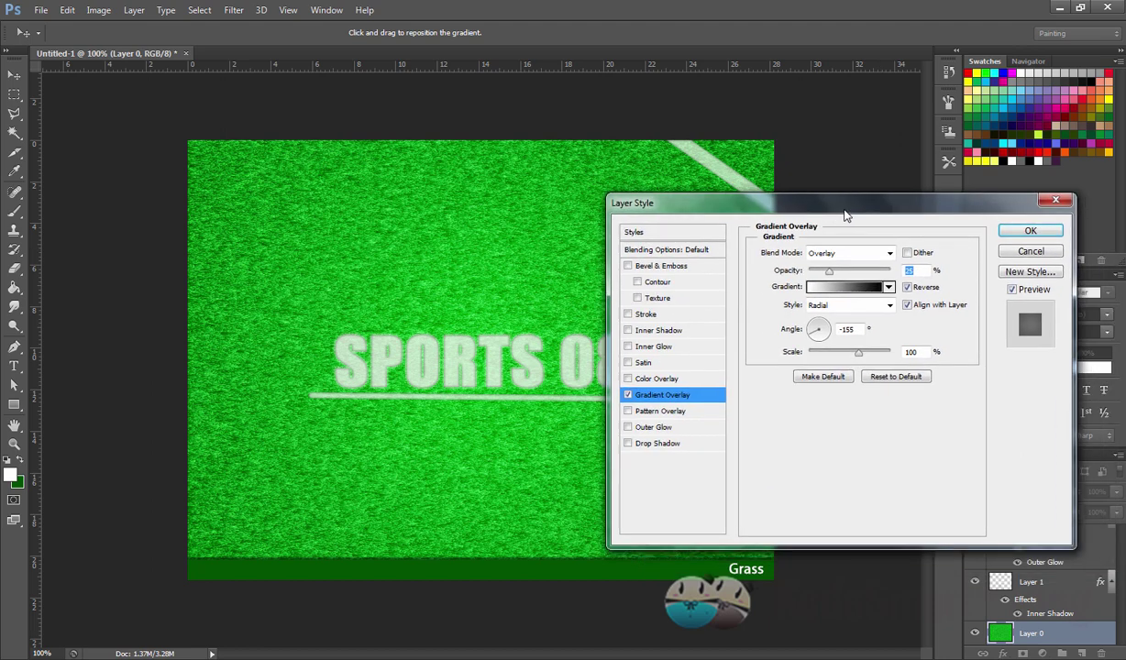
pyautogui.click(1025, 231)
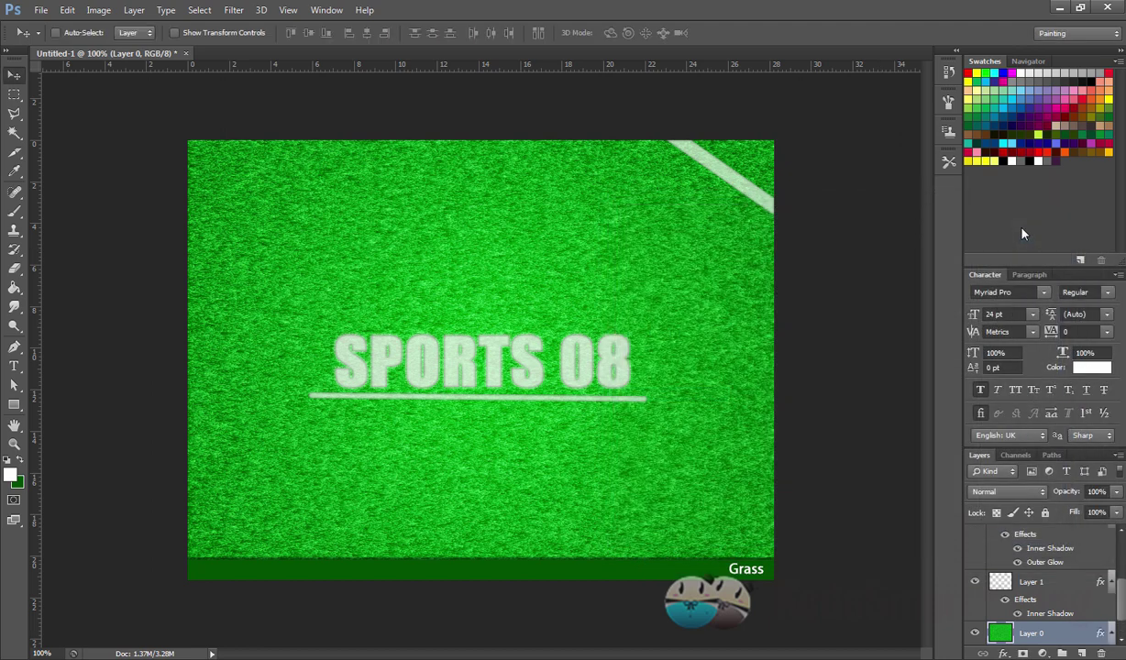